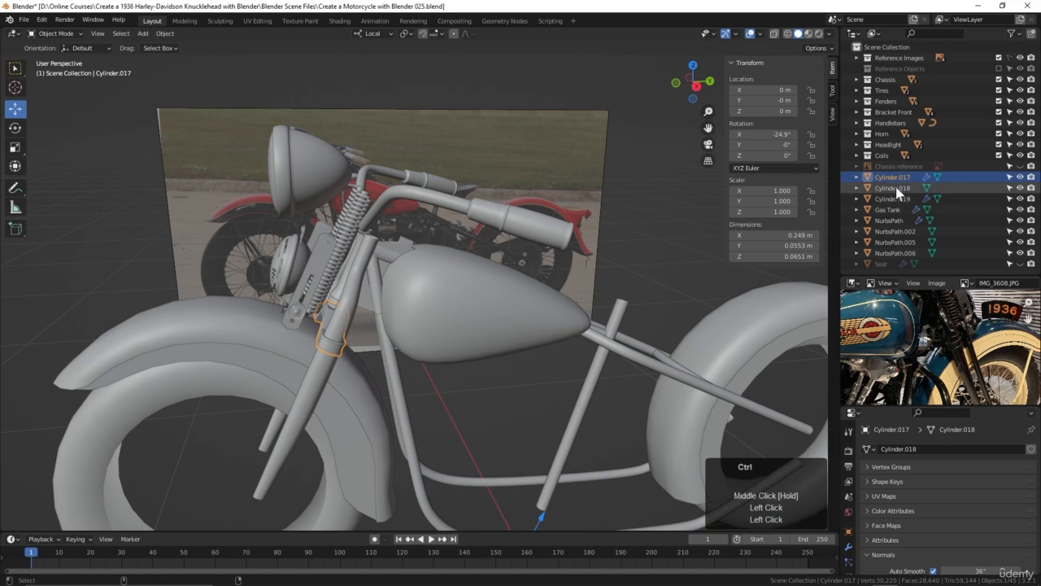
# Move Cylinder.017, Cylinder.018, Cylinder.019, NurbsPath, NurbsPath.002, NurbsPath.005 and NurbsPath.006 into the Chassis collection
pyautogui.keyDown('ctrl'); pyautogui.click(898, 198); pyautogui.keyUp('ctrl')
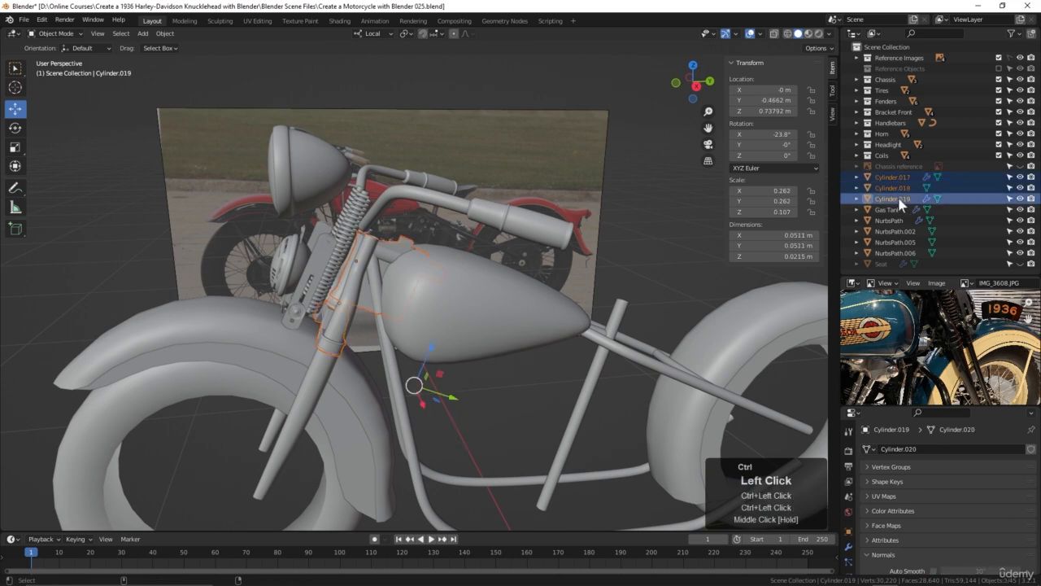
pyautogui.moveTo(530, 272); pyautogui.dragTo(391, 271, button='middle')
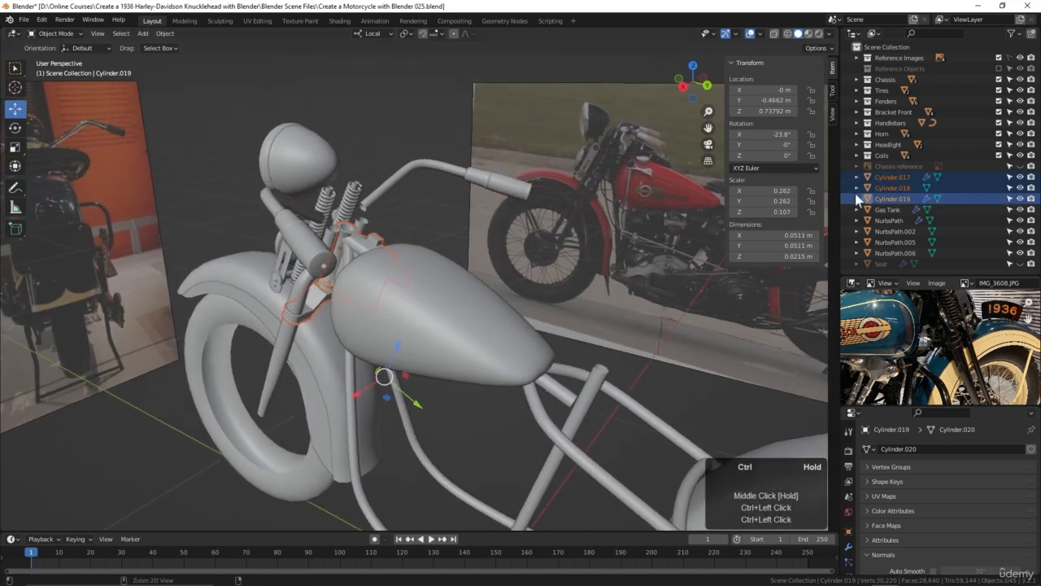
pyautogui.keyDown('ctrl'); pyautogui.click(891, 220); pyautogui.keyUp('ctrl')
pyautogui.keyDown('ctrl'); pyautogui.click(898, 231); pyautogui.keyUp('ctrl')
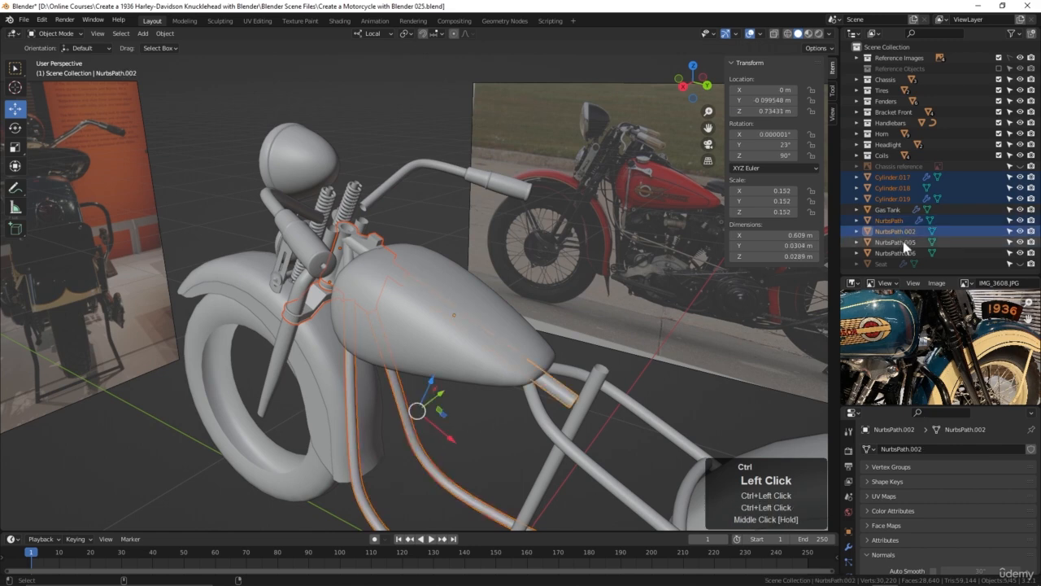
pyautogui.keyDown('ctrl'); pyautogui.click(894, 253); pyautogui.keyUp('ctrl')
pyautogui.keyDown('ctrl'); pyautogui.click(895, 242); pyautogui.keyUp('ctrl')
pyautogui.moveTo(478, 281); pyautogui.dragTo(467, 257, button='middle')
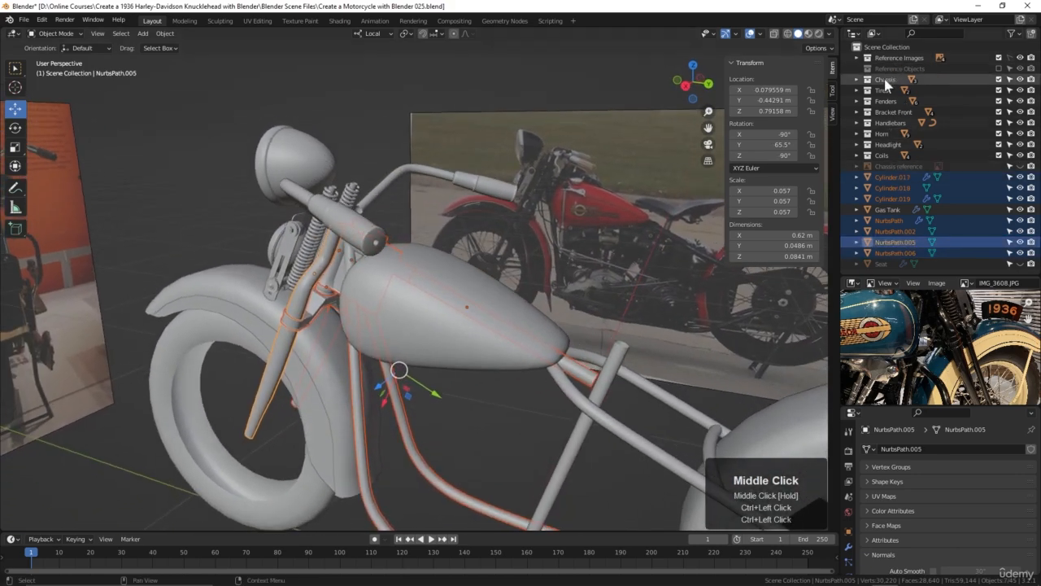
pyautogui.moveTo(871, 175); pyautogui.dragTo(878, 85)
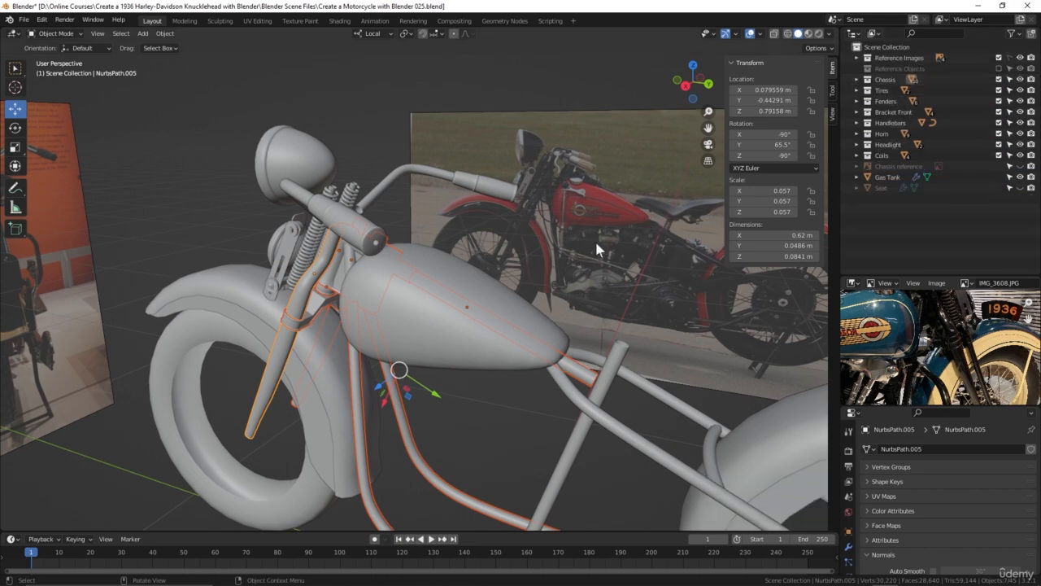
# Move the Chassis reference object into the Reference Objects collection and unhide the Seat
pyautogui.click(903, 168)
pyautogui.moveTo(869, 166); pyautogui.dragTo(885, 71)
pyautogui.click(1020, 177)
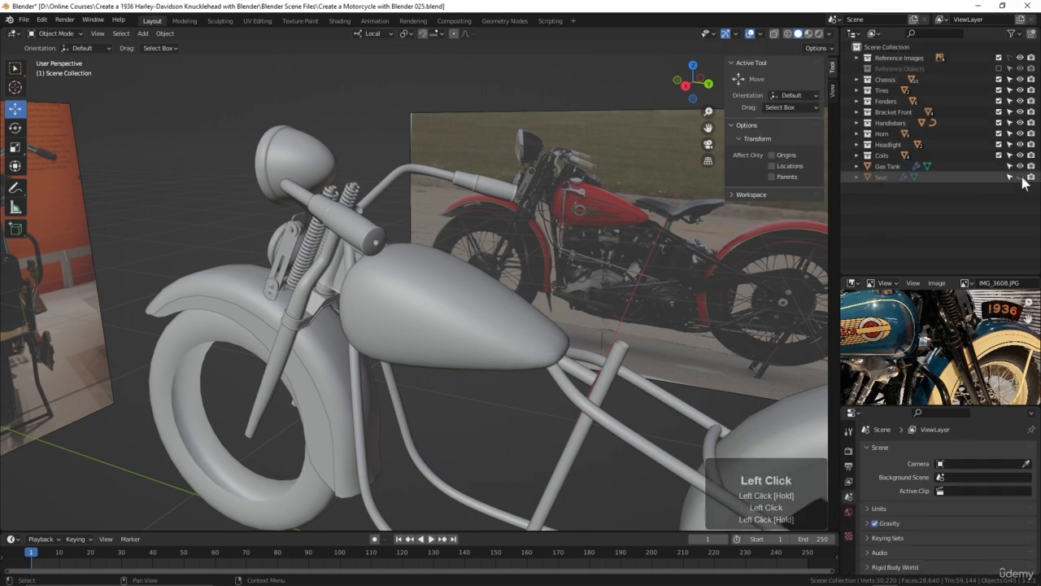
pyautogui.moveTo(582, 267); pyautogui.dragTo(574, 284, button='middle')
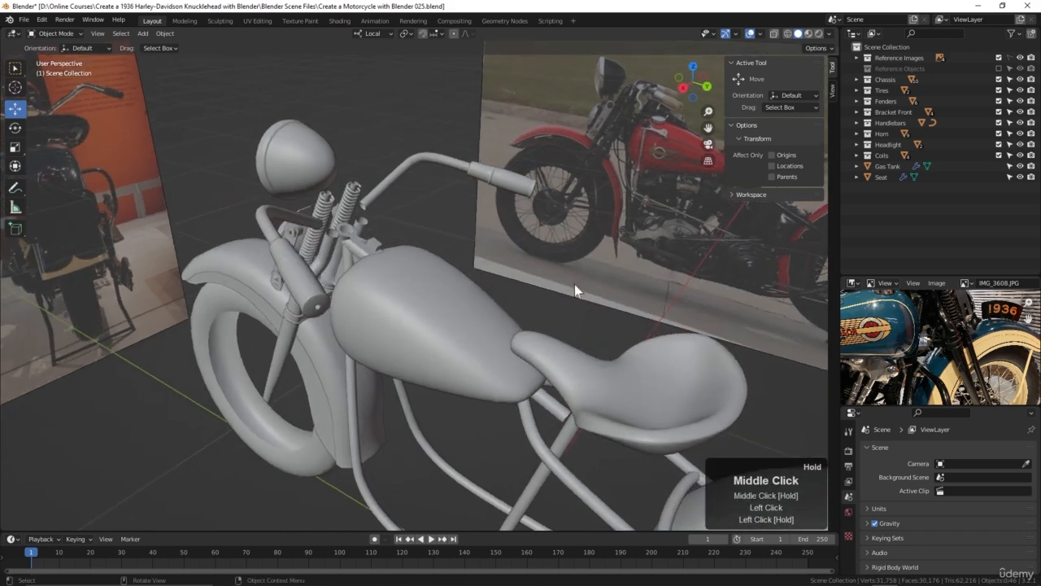
# Enlarge the reference image area and open IMG_3611.JPG in it
pyautogui.moveTo(917, 277); pyautogui.dragTo(917, 212)
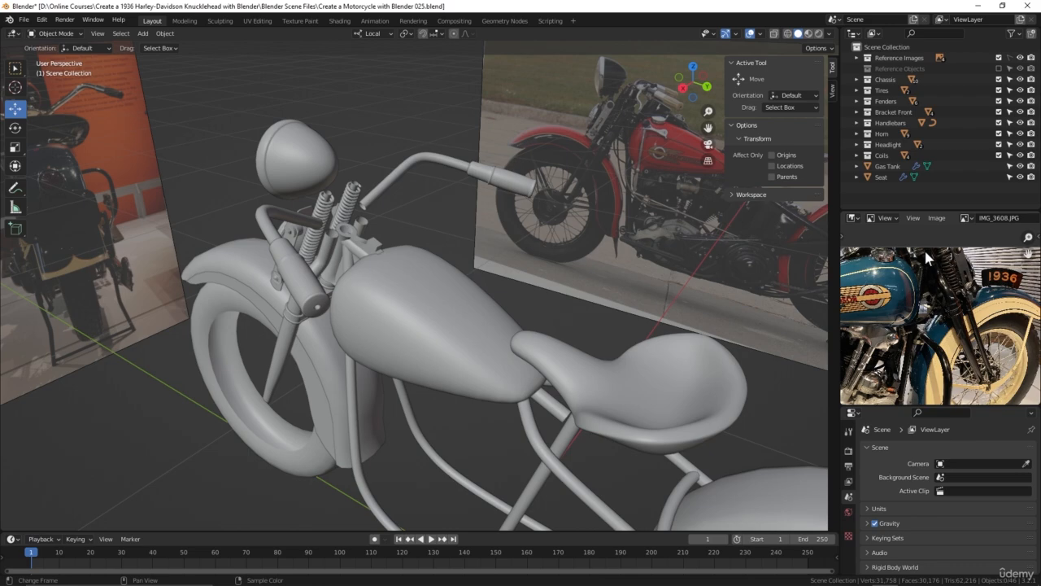
pyautogui.click(936, 218)
pyautogui.click(862, 242)
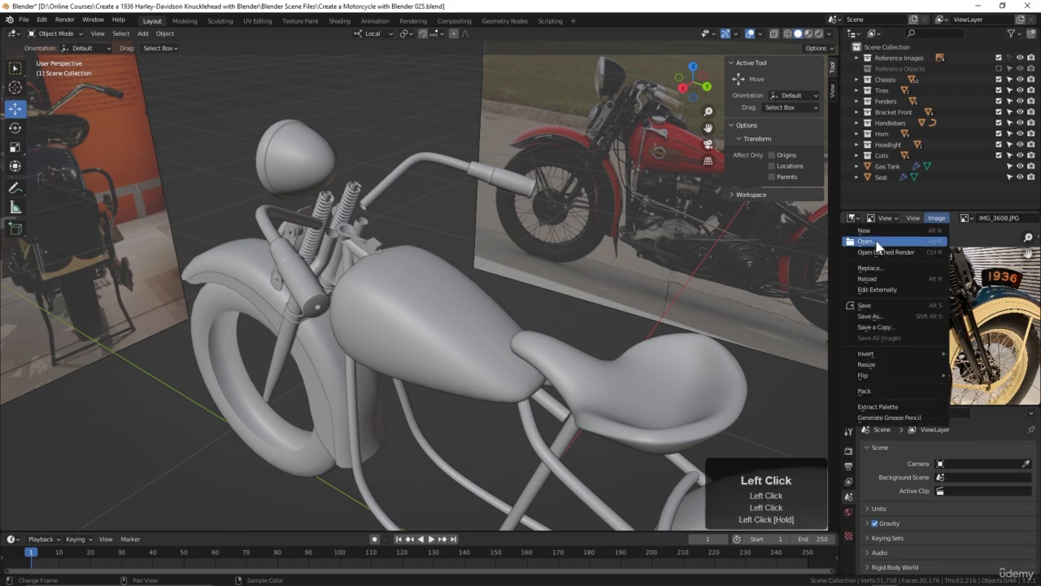
pyautogui.doubleClick(482, 337)
# Examine the handlebar clamp and fork top in IMG_3611.JPG at full-screen size, then restore the regular layout
pyautogui.scroll(3, 946, 313)
pyautogui.middleClick(946, 313)
pyautogui.hotkey('ctrl', 'space')
pyautogui.scroll(1, 643, 356)
pyautogui.scroll(3, 642, 356)
pyautogui.keyDown('shift'); pyautogui.moveTo(646, 324); pyautogui.dragTo(575, 358, button='middle'); pyautogui.keyUp('shift')
pyautogui.scroll(3, 576, 358)
pyautogui.keyDown('shift'); pyautogui.moveTo(444, 199); pyautogui.dragTo(478, 180, button='middle'); pyautogui.keyUp('shift')
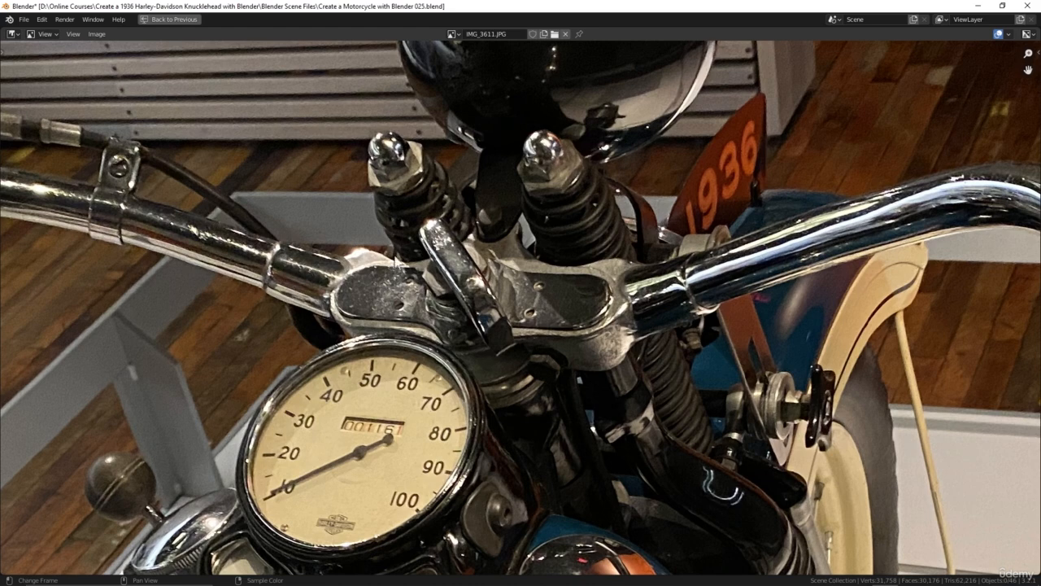
pyautogui.scroll(-2, 529, 341)
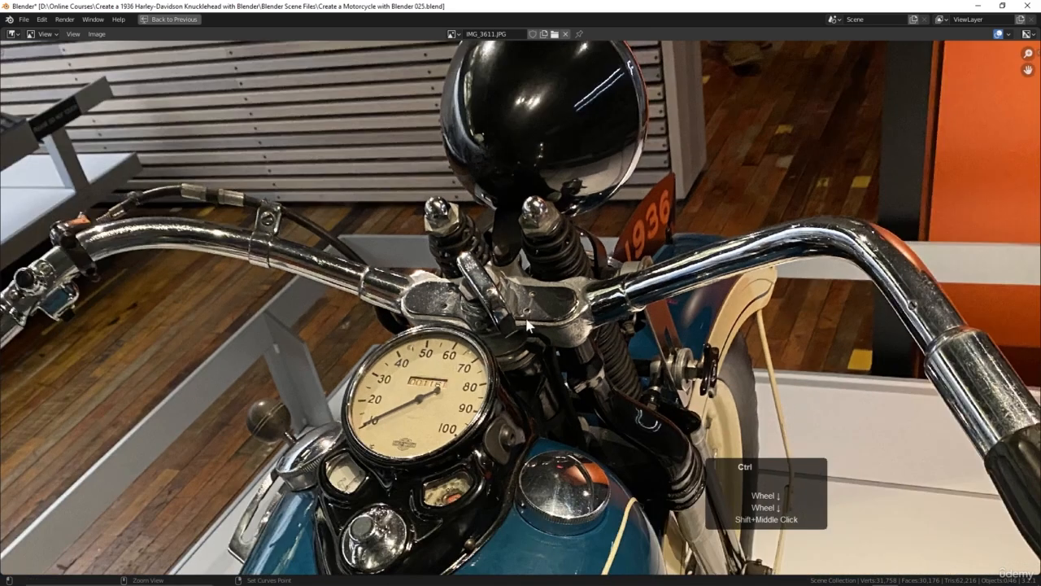
pyautogui.hotkey('ctrl', 'space')
pyautogui.scroll(-1, 933, 289)
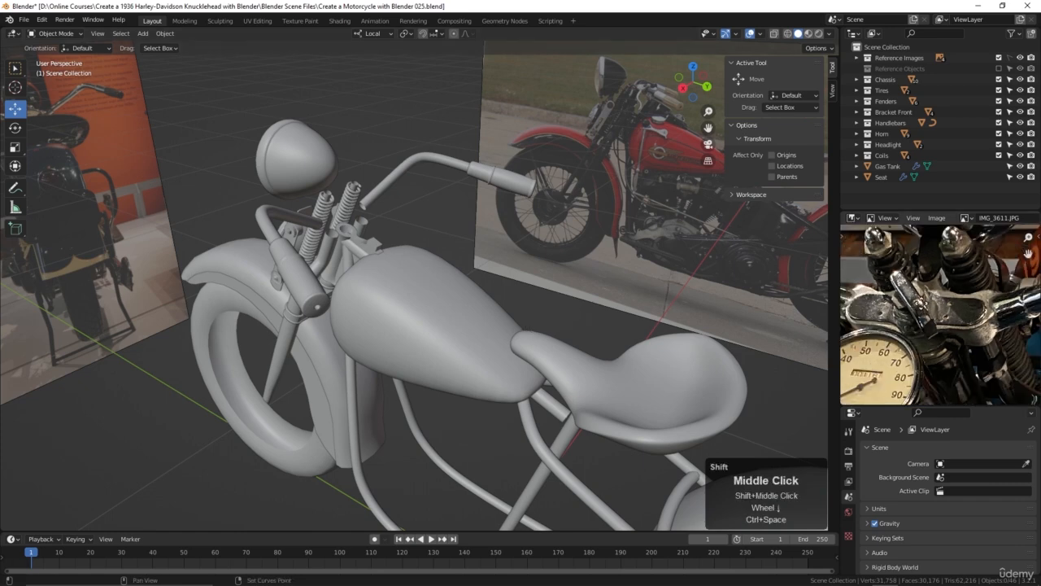
pyautogui.keyDown('shift'); pyautogui.moveTo(919, 303); pyautogui.dragTo(927, 294, button='middle'); pyautogui.keyUp('shift')
# Resize the reference image area, split the properties area in two and make the upper part an Image Editor
pyautogui.moveTo(917, 210); pyautogui.dragTo(917, 184)
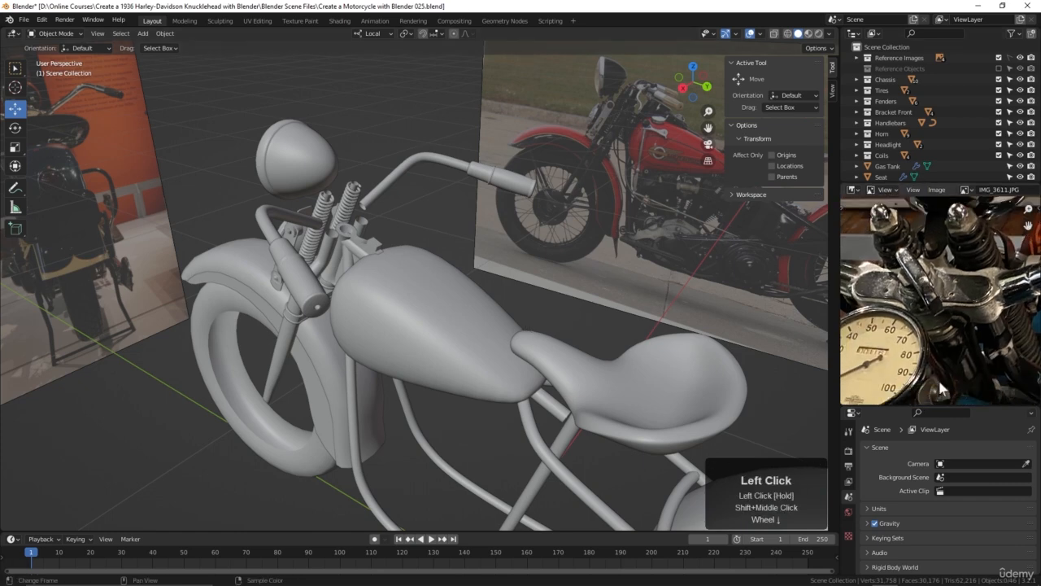
pyautogui.moveTo(948, 407); pyautogui.dragTo(949, 299)
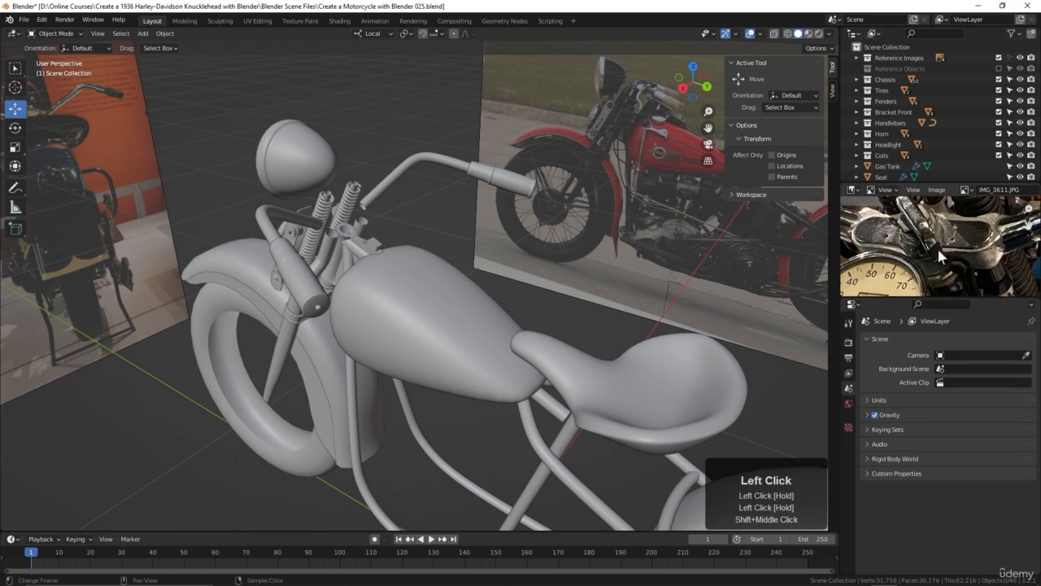
pyautogui.moveTo(937, 245); pyautogui.dragTo(938, 255, button='middle')
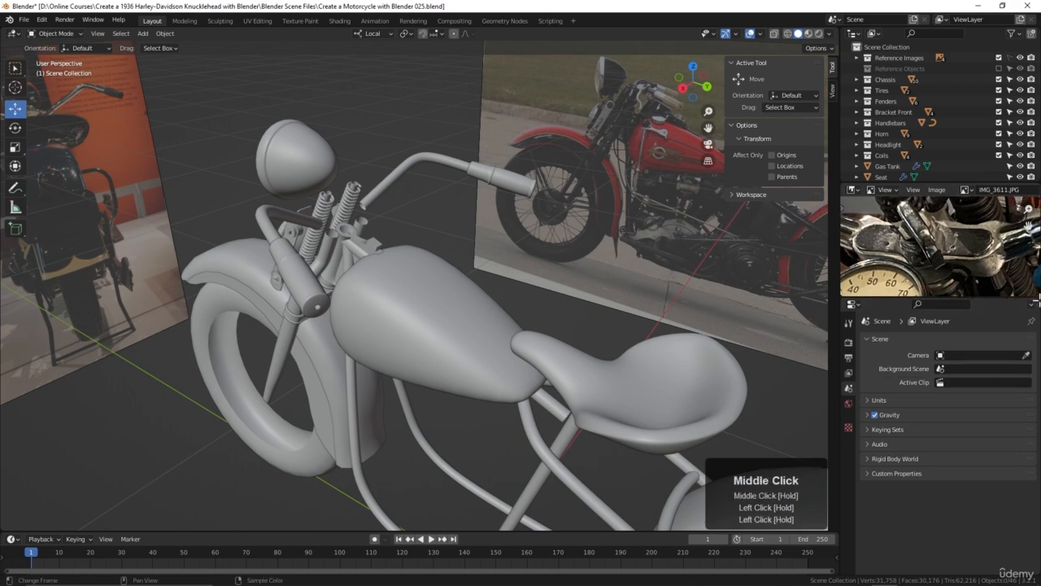
pyautogui.moveTo(1035, 301); pyautogui.dragTo(977, 415)
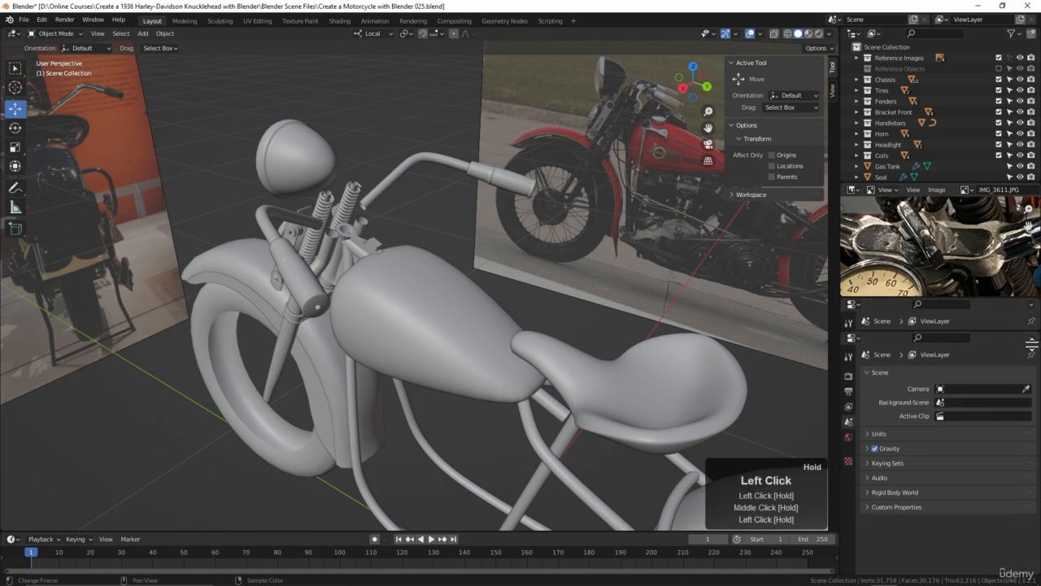
pyautogui.click(852, 304)
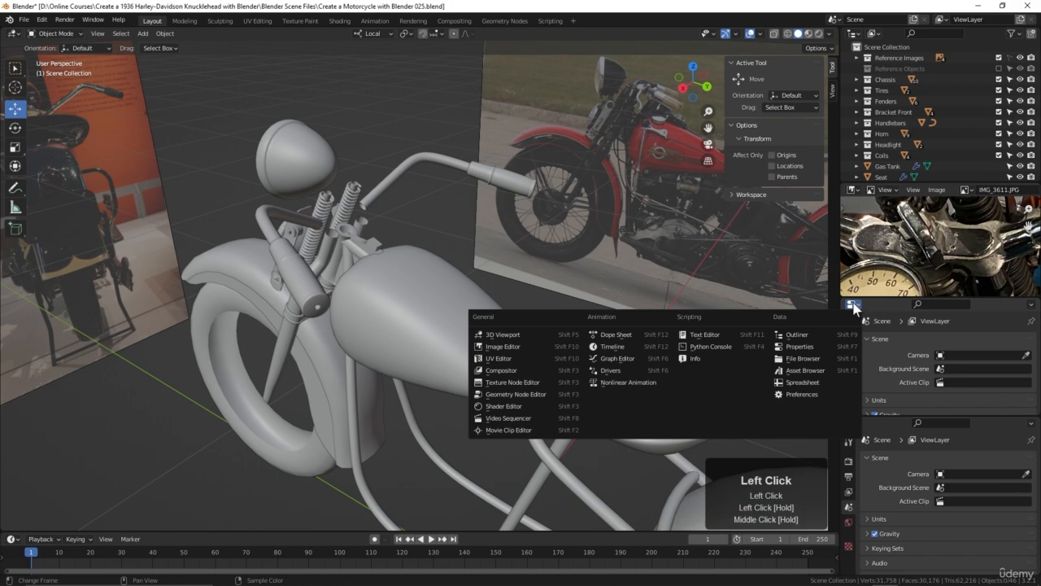
pyautogui.click(511, 347)
# Open IMG_3602.JPG from the iPhone Museum photos folder in the new Image Editor, framed on the handlebar clamp
pyautogui.click(936, 304)
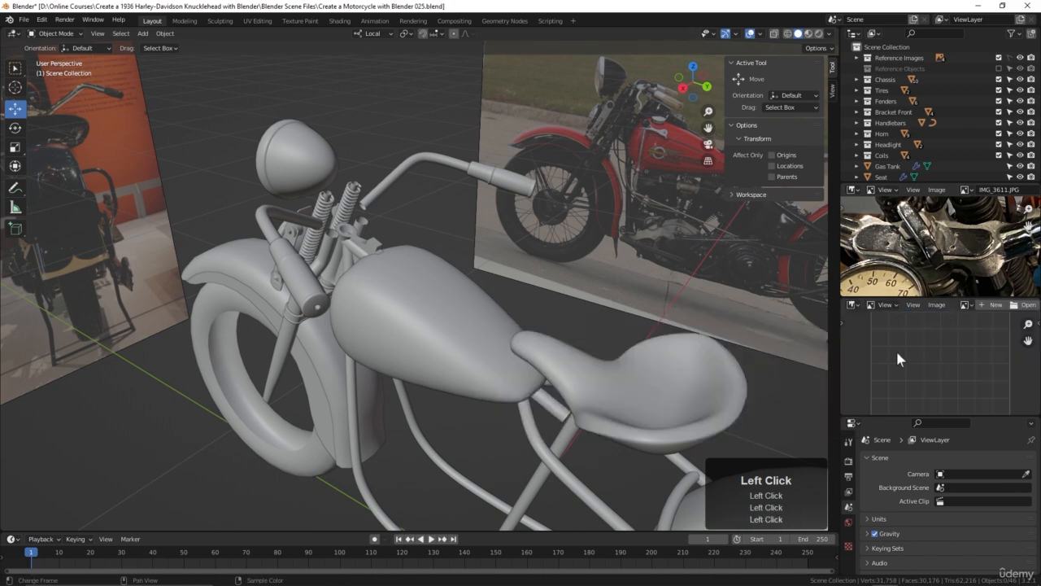
pyautogui.click(936, 304)
pyautogui.click(907, 328)
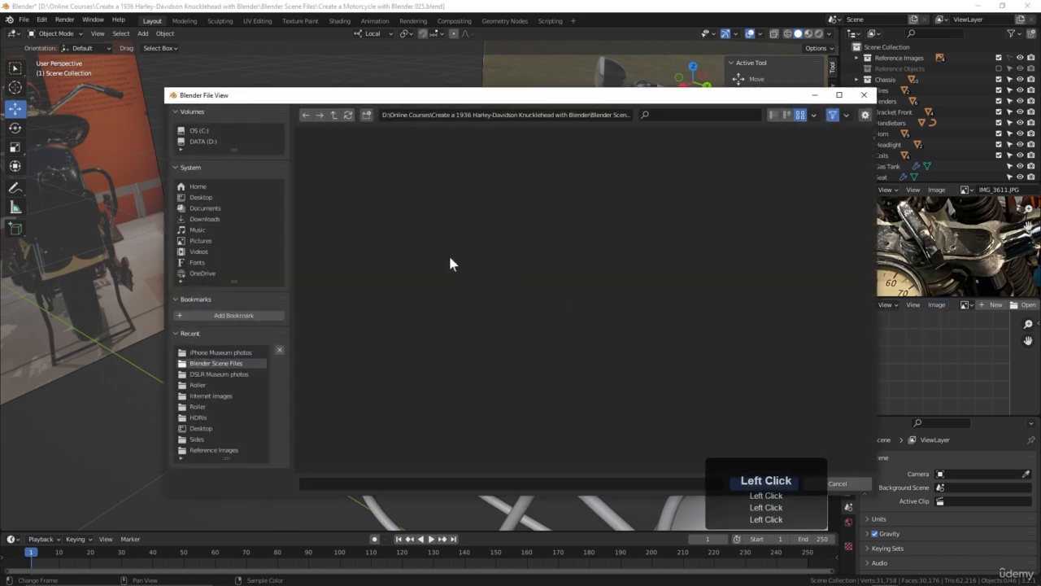
pyautogui.click(502, 360)
pyautogui.click(502, 360)
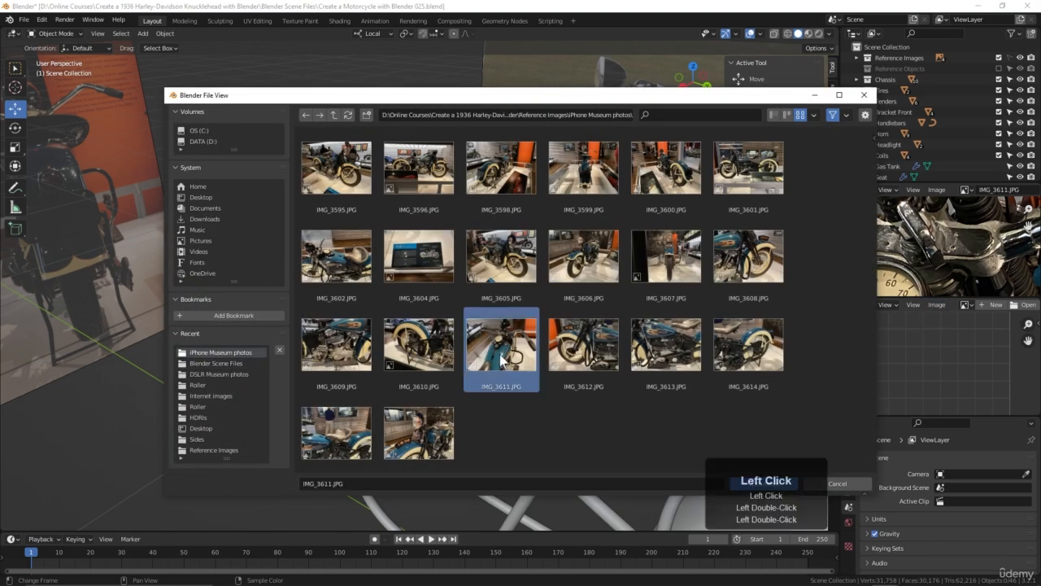
pyautogui.doubleClick(329, 258)
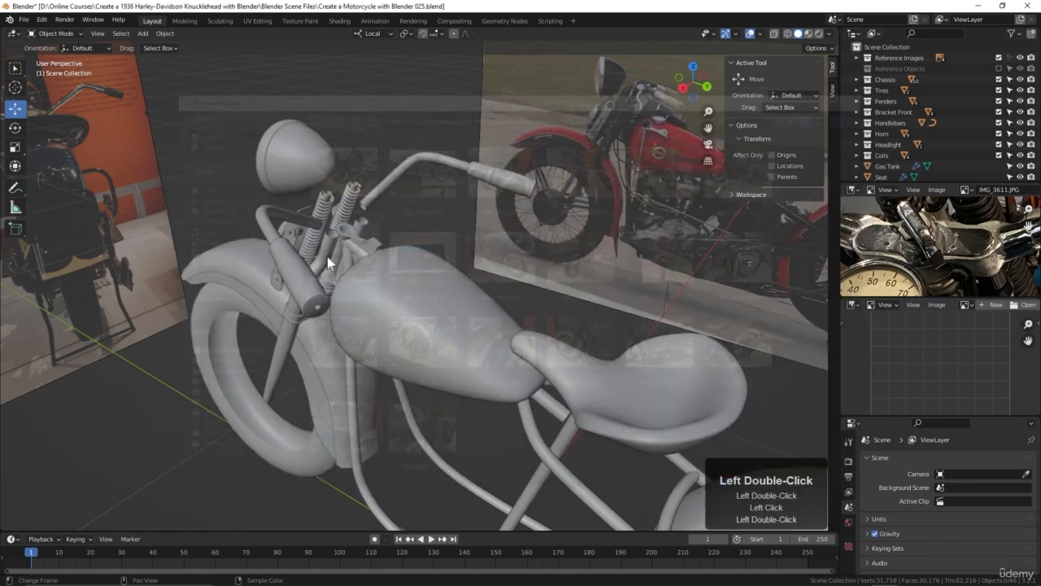
pyautogui.scroll(-3, 928, 366)
pyautogui.moveTo(928, 366); pyautogui.dragTo(966, 370, button='middle')
pyautogui.scroll(3, 946, 373)
pyautogui.scroll(1, 951, 392)
pyautogui.keyDown('ctrl'); pyautogui.moveTo(966, 370); pyautogui.dragTo(943, 385, button='middle'); pyautogui.keyUp('ctrl')
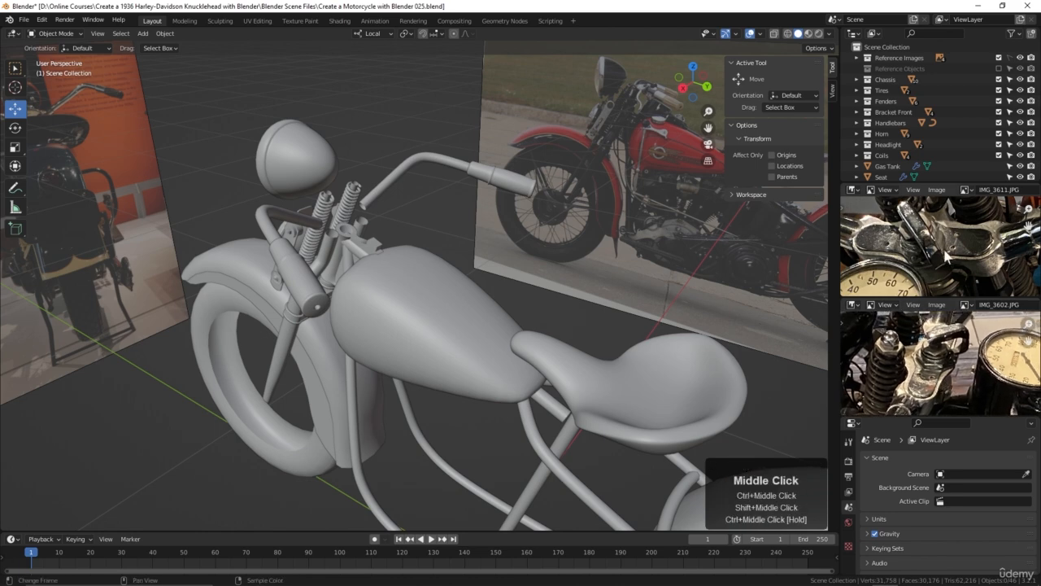
pyautogui.keyDown('ctrl'); pyautogui.moveTo(938, 237); pyautogui.dragTo(936, 250, button='middle'); pyautogui.keyUp('ctrl')
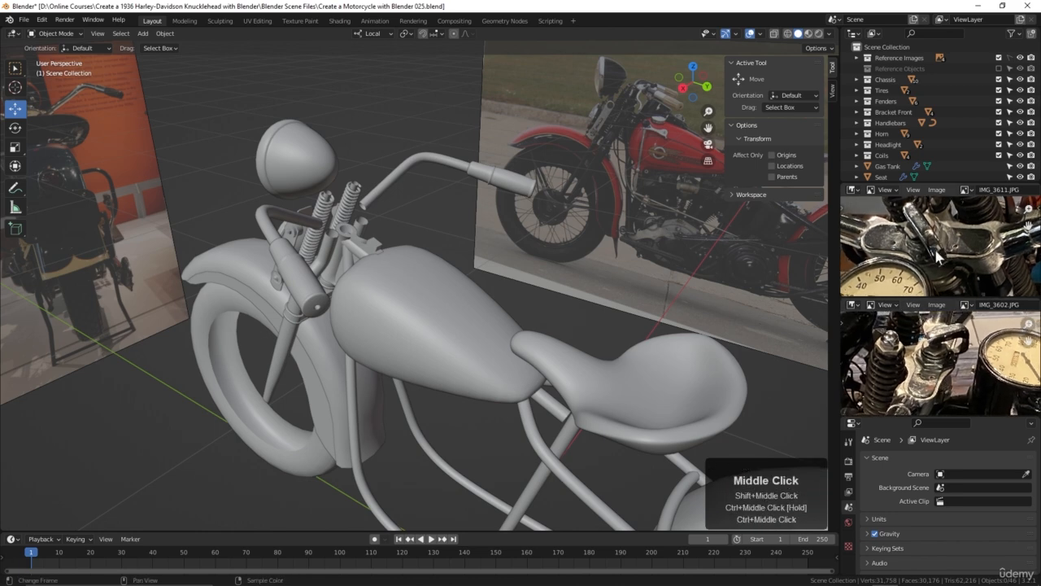
# Snap the 3D cursor to the centre of the inner edge loop of the steering-head bracket's top ring, leaving nothing selected
pyautogui.moveTo(572, 282); pyautogui.dragTo(536, 269, button='middle')
pyautogui.moveTo(536, 268); pyautogui.dragTo(423, 266, button='middle')
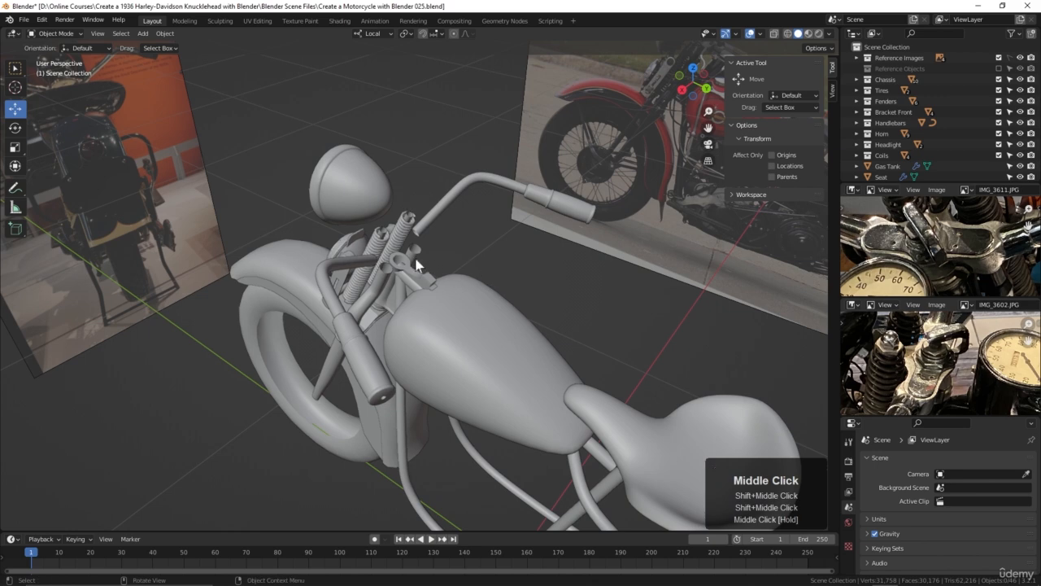
pyautogui.click(443, 277)
pyautogui.press('KP_Decimal')
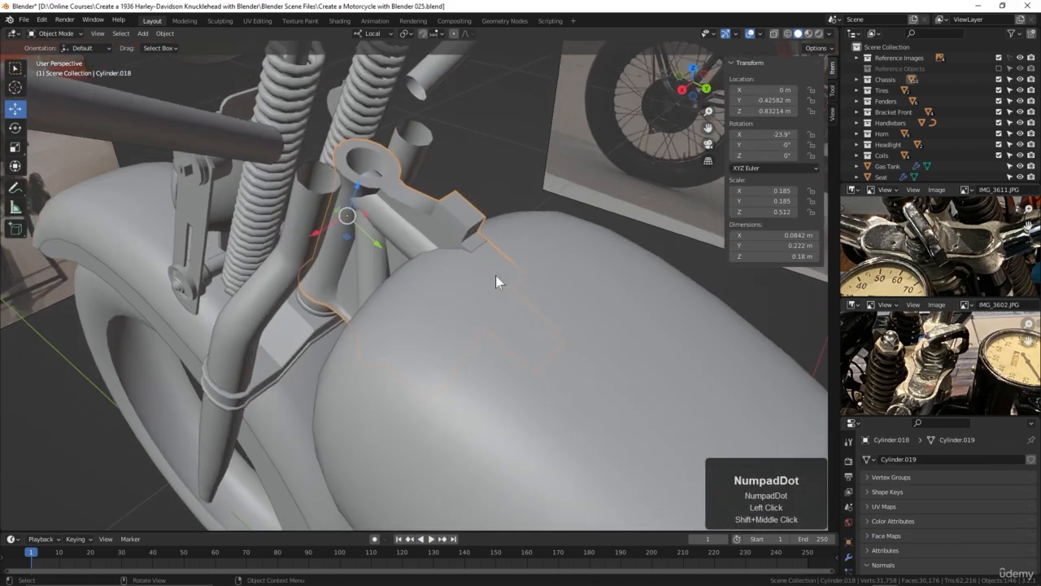
pyautogui.moveTo(470, 231); pyautogui.dragTo(497, 327, button='middle')
pyautogui.press('Tab')
pyautogui.keyDown('alt'); pyautogui.click(393, 285); pyautogui.keyUp('alt')
pyautogui.hotkey('shift', 's')
pyautogui.press('2')
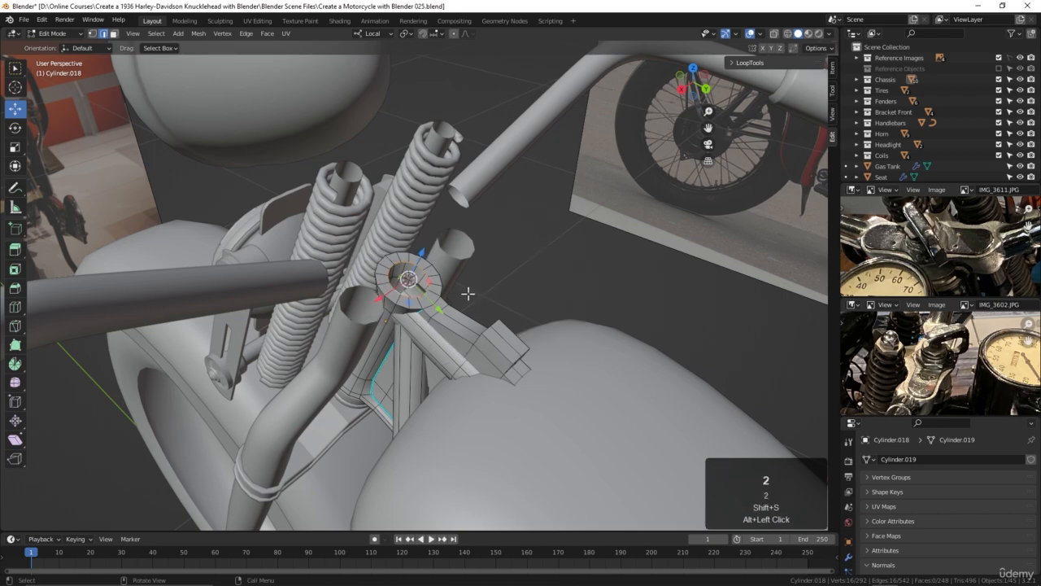
pyautogui.press('Tab')
pyautogui.hotkey('alt', 'a')
# Add a 0.1 m cube at the 3D cursor and scale it uniformly to about 0.559
pyautogui.moveTo(470, 287)
pyautogui.mouseDown(button='middle')
pyautogui.moveTo(441, 287)
pyautogui.moveTo(473, 299)
pyautogui.mouseUp(button='middle')
pyautogui.keyDown('shift'); pyautogui.moveTo(473, 298); pyautogui.dragTo(472, 297, button='middle'); pyautogui.keyUp('shift')
pyautogui.moveTo(471, 297); pyautogui.dragTo(488, 304, button='middle')
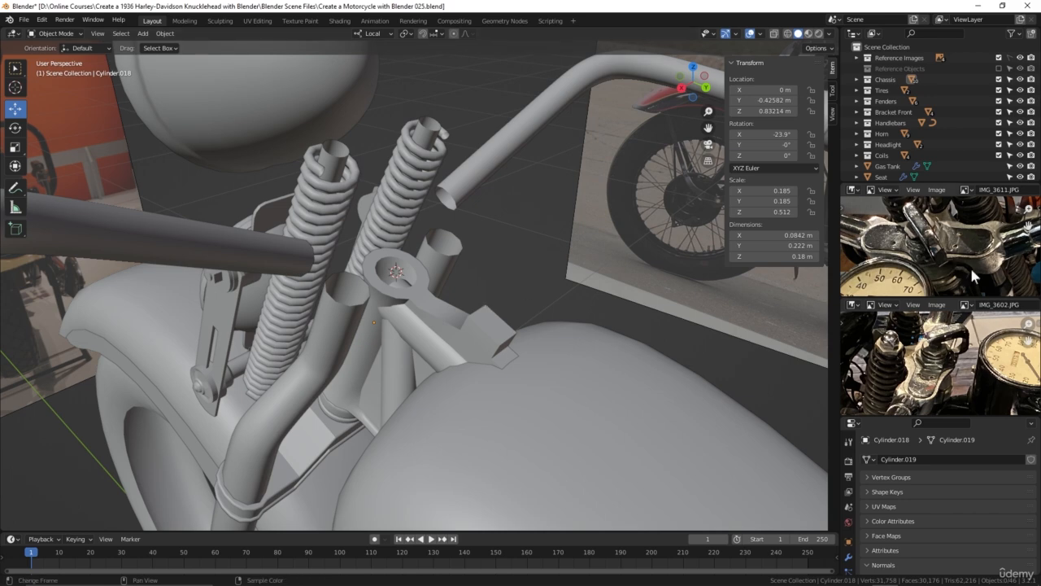
pyautogui.hotkey('shift', 'a')
pyautogui.moveTo(415, 310)
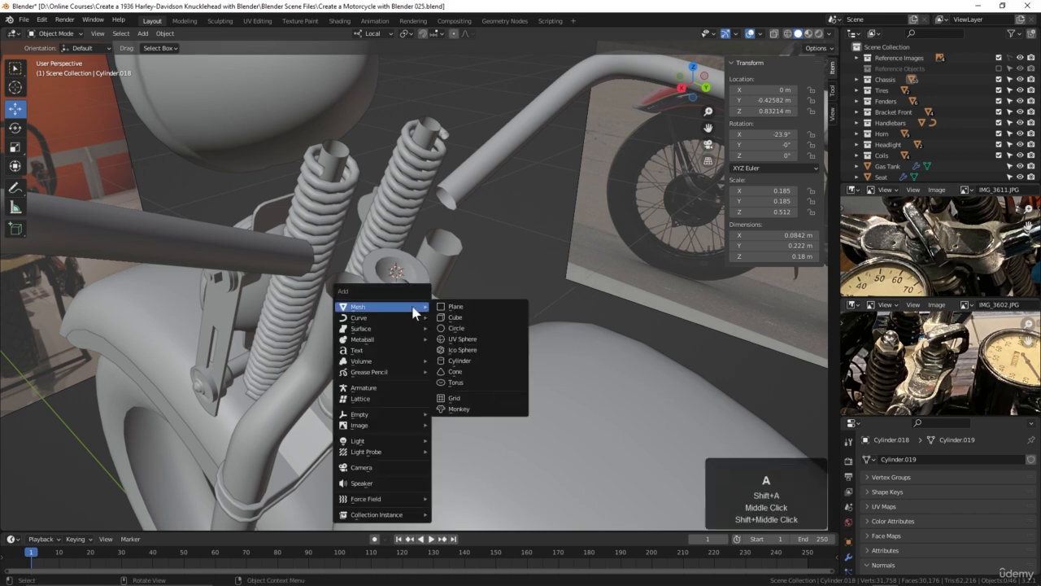
pyautogui.click(462, 317)
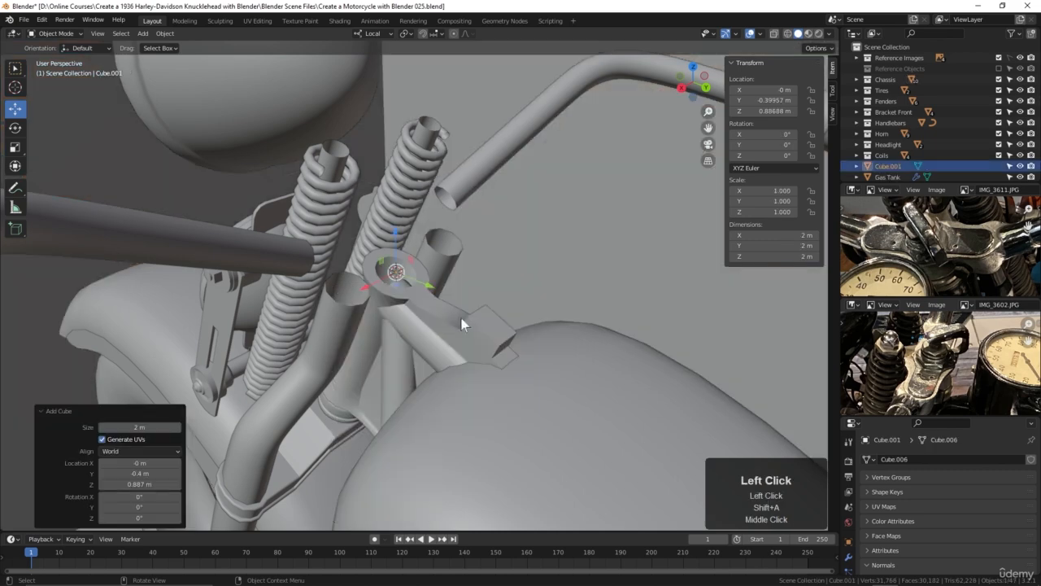
pyautogui.click(134, 426)
pyautogui.write('.1')
pyautogui.press('Return')
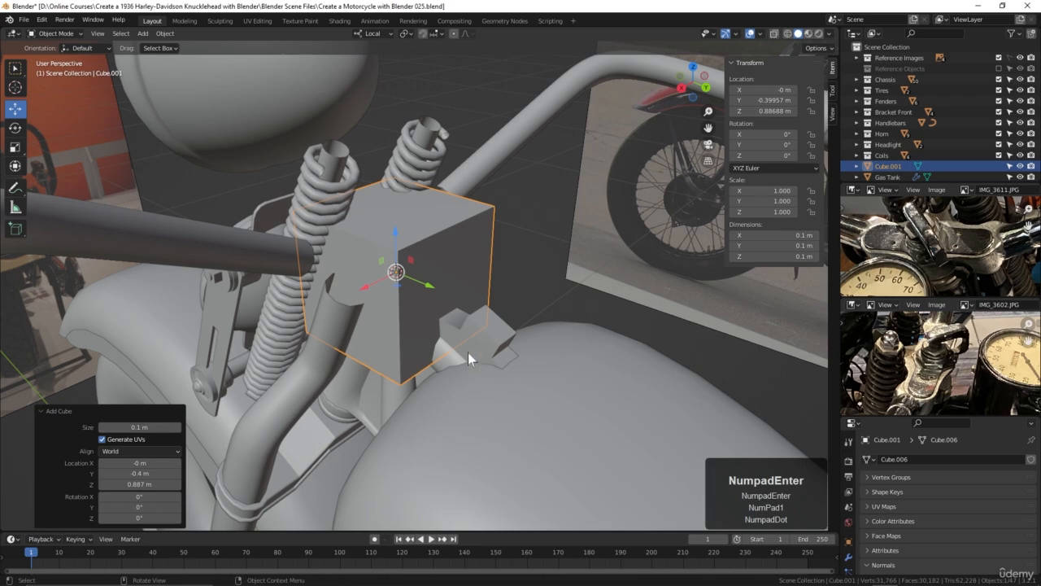
pyautogui.press('s')
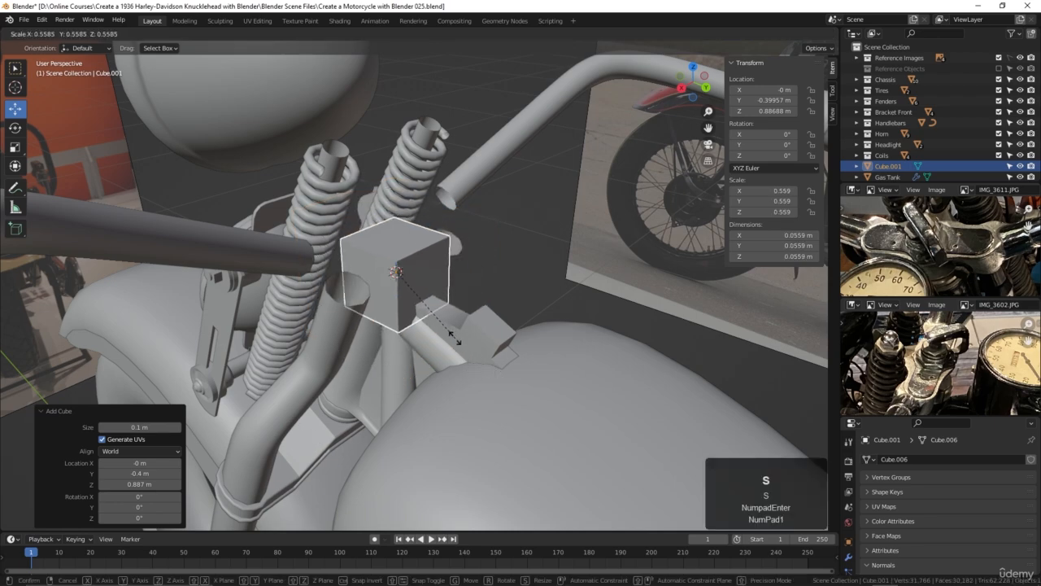
pyautogui.click(455, 337)
# In the right side view, rotate the cube about 24.5° to match the fork's slant and raise it about 0.0445 m along its local Z
pyautogui.moveTo(421, 391); pyautogui.dragTo(358, 333, button='middle')
pyautogui.press('KP_3')
pyautogui.scroll(2, 464, 364)
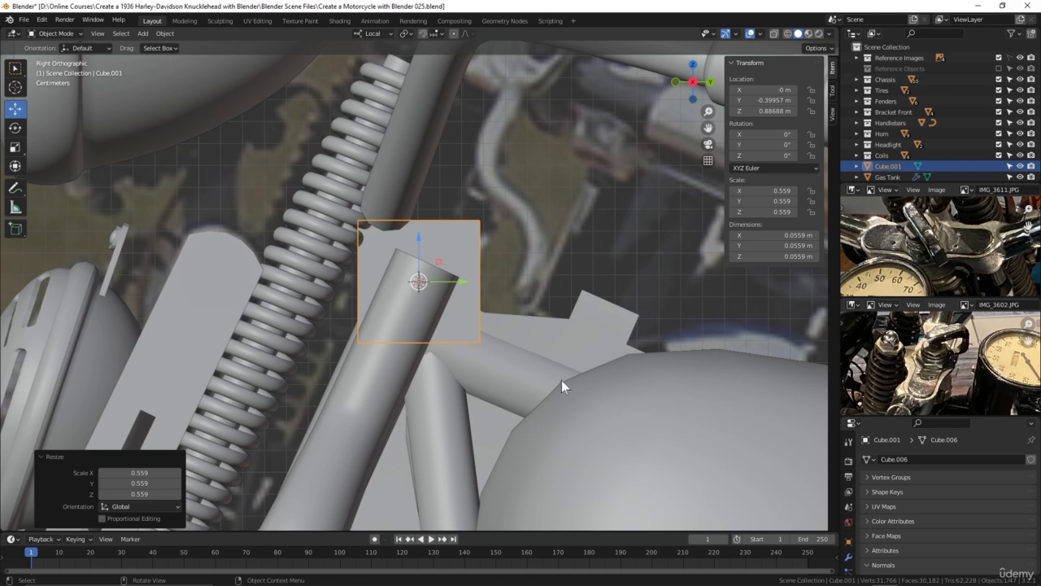
pyautogui.press('r')
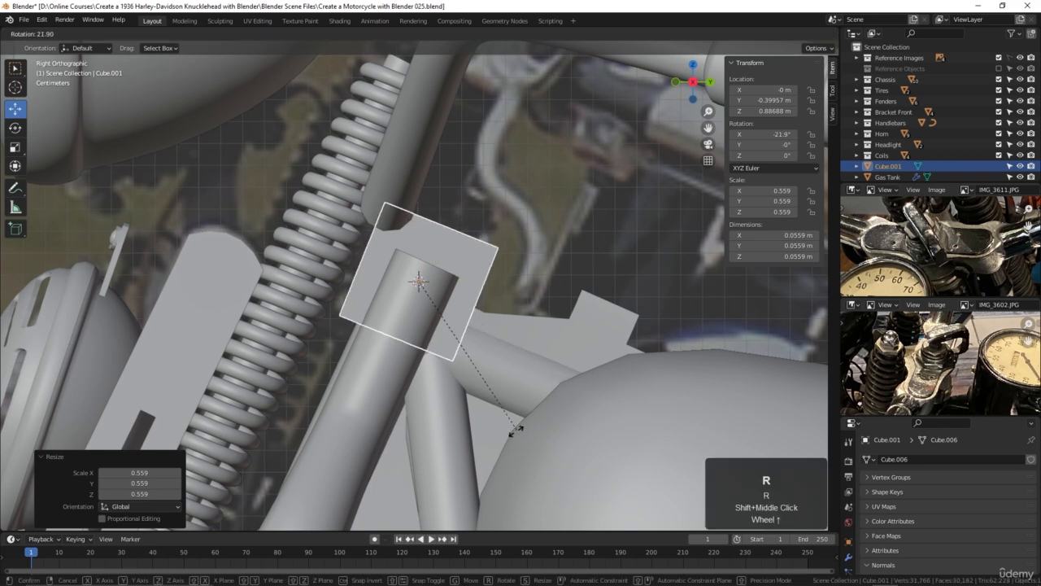
pyautogui.click(511, 438)
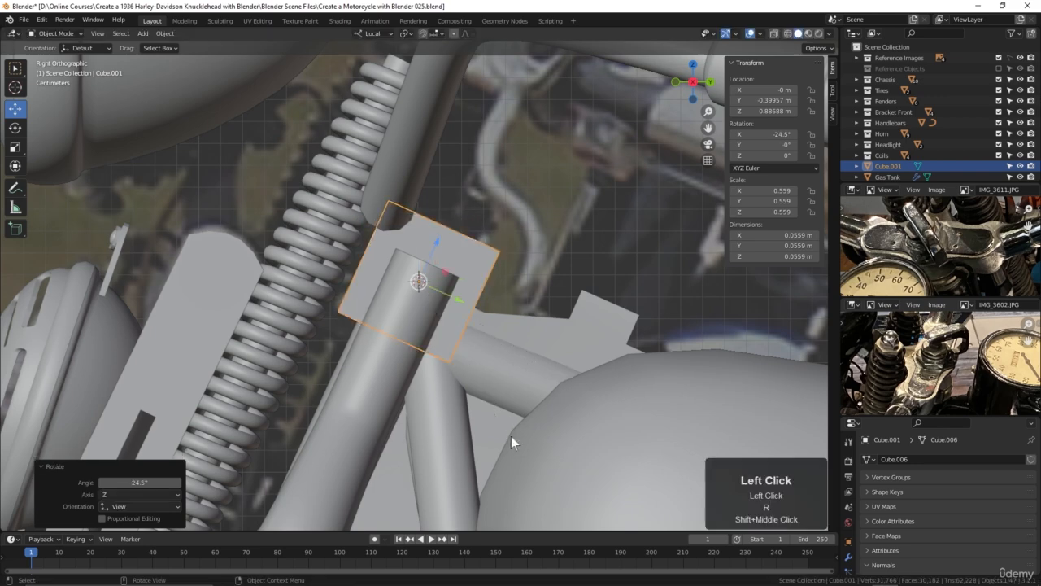
pyautogui.moveTo(437, 249); pyautogui.dragTo(484, 161)
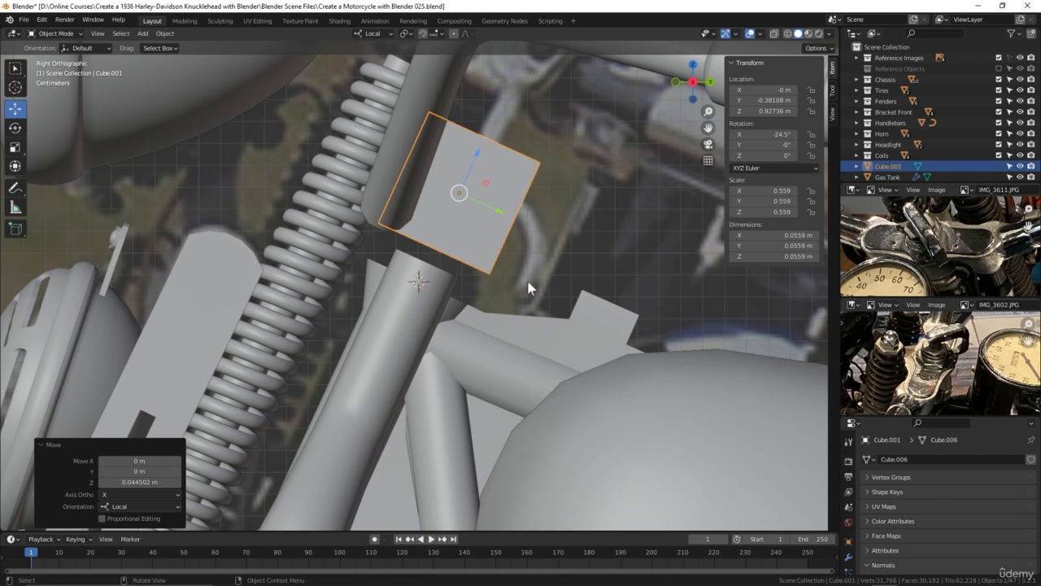
# Adjust the cube's X rotation to -24° and stretch it along local Z to a scale of 0.660
pyautogui.press('r')
pyautogui.click(462, 295)
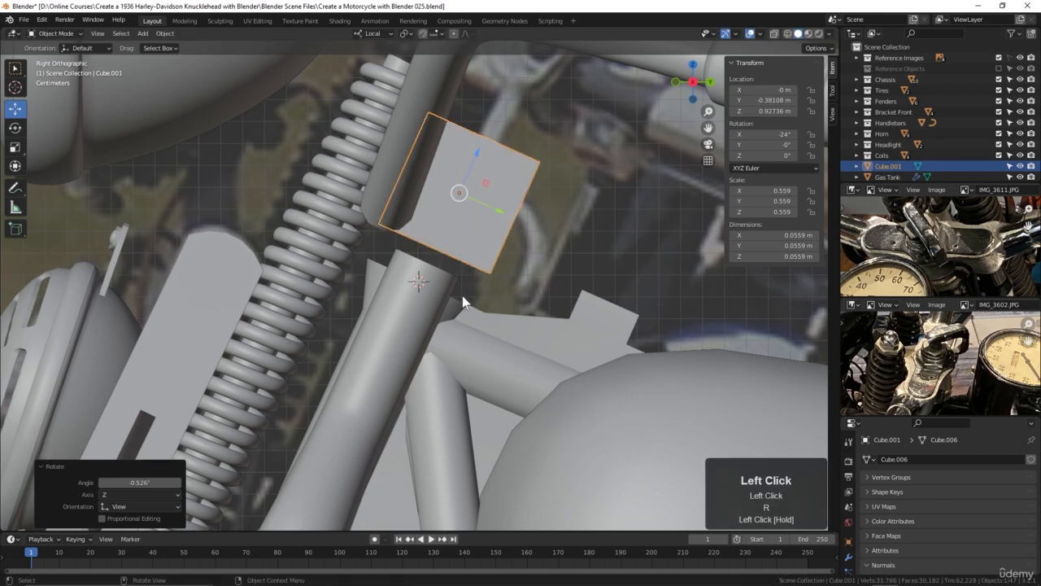
pyautogui.press('s')
pyautogui.press('z')
pyautogui.click(544, 265)
# Lower the cube about 0.0064 m along local Z, plus about 0.0253 m more against the left-view reference in wireframe
pyautogui.moveTo(481, 163)
pyautogui.mouseDown()
pyautogui.moveTo(465, 160)
pyautogui.moveTo(452, 244)
pyautogui.moveTo(470, 167)
pyautogui.mouseUp()
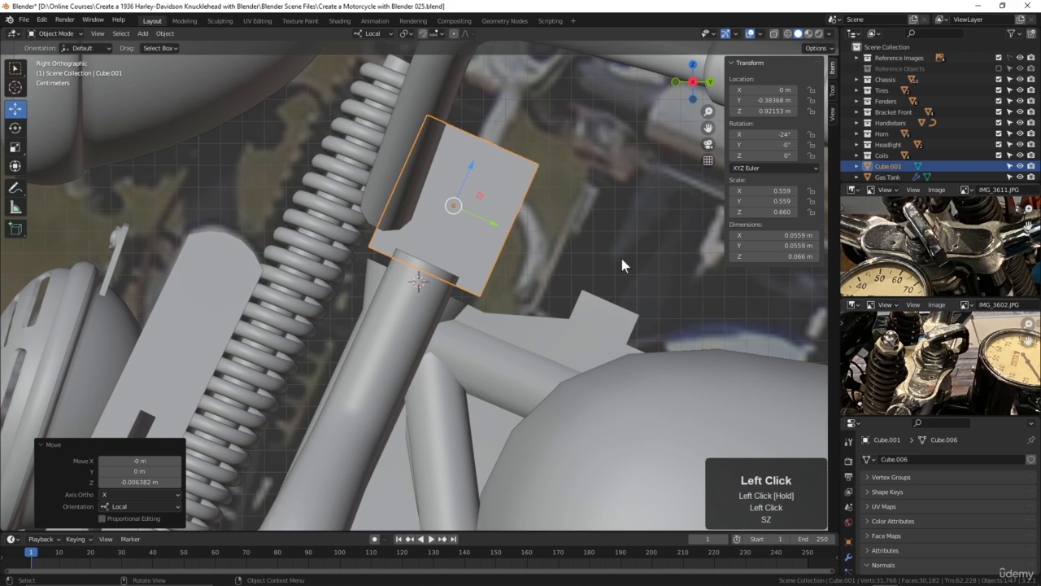
pyautogui.press('ctrl+KP_3')
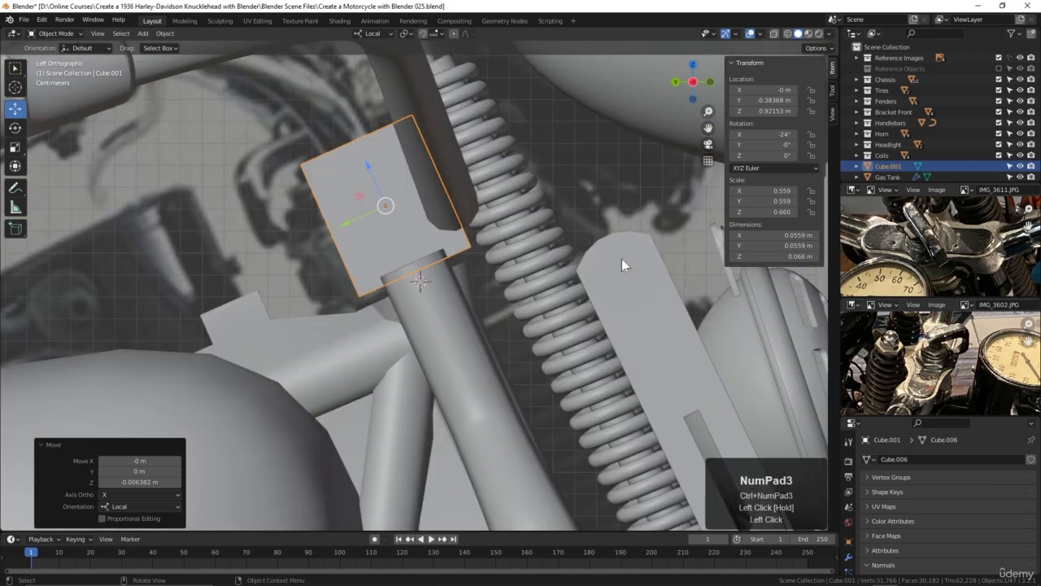
pyautogui.press('z')
pyautogui.click(496, 293)
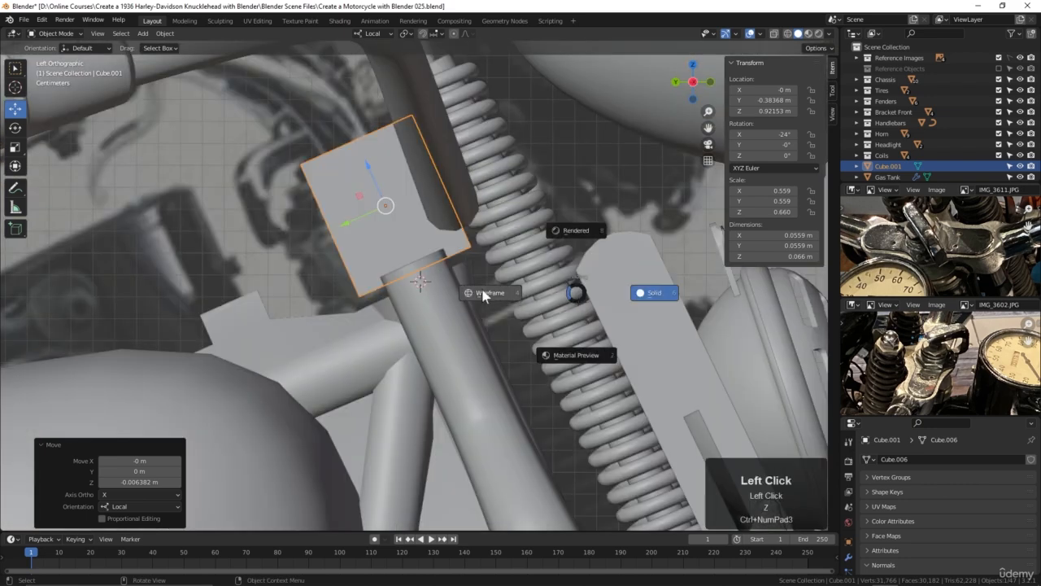
pyautogui.keyDown('shift'); pyautogui.moveTo(395, 281); pyautogui.dragTo(437, 315, button='middle'); pyautogui.keyUp('shift')
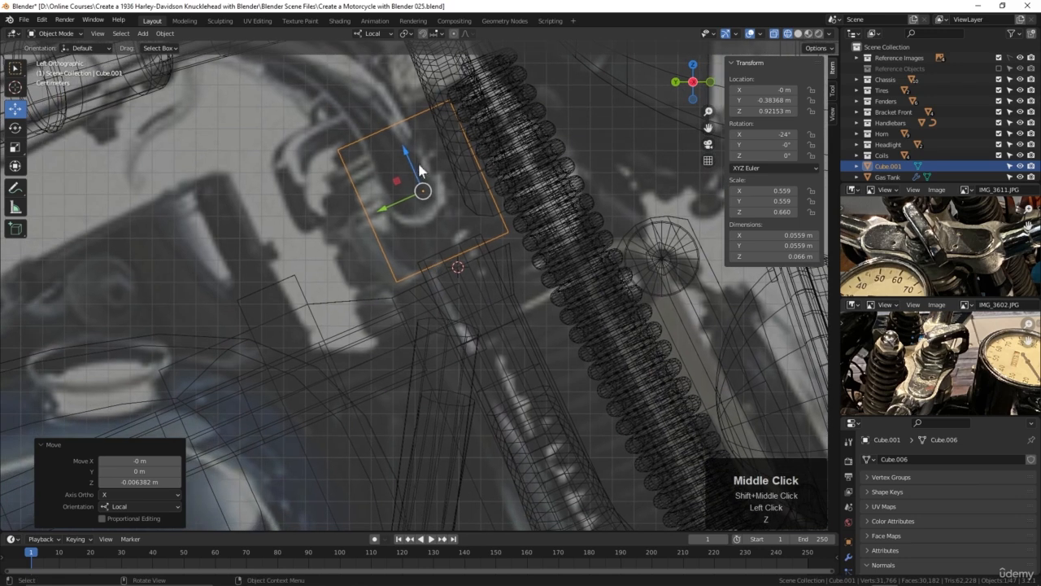
pyautogui.moveTo(403, 144); pyautogui.dragTo(422, 204)
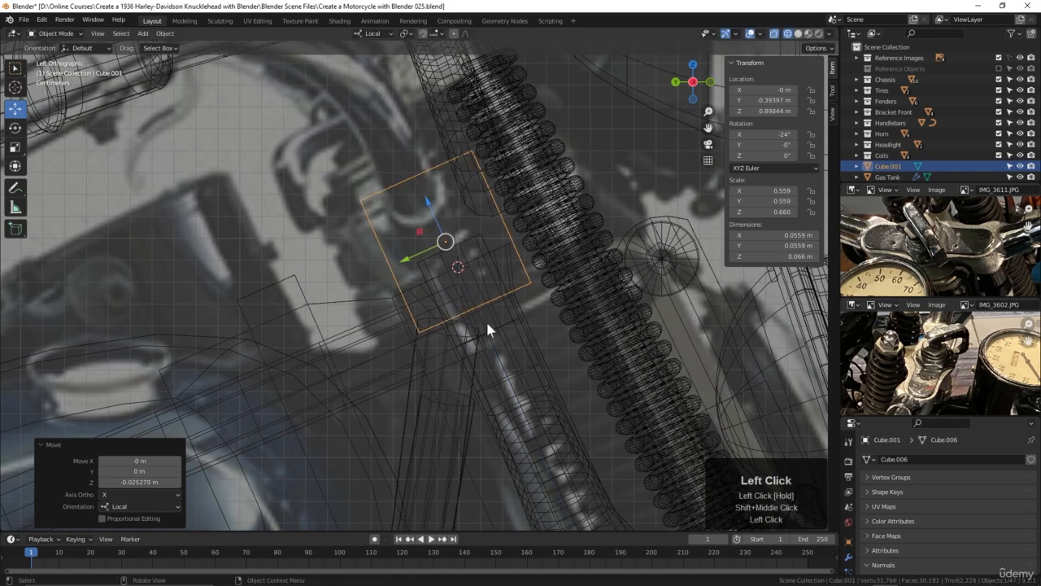
# Raise the cube's bottom face about 0.0255 m and its top face about 0.0074 m along local Z, fine-tuning the bottom face's height
pyautogui.press('Tab')
pyautogui.press('3')
pyautogui.click(470, 308)
pyautogui.moveTo(452, 265); pyautogui.dragTo(436, 213)
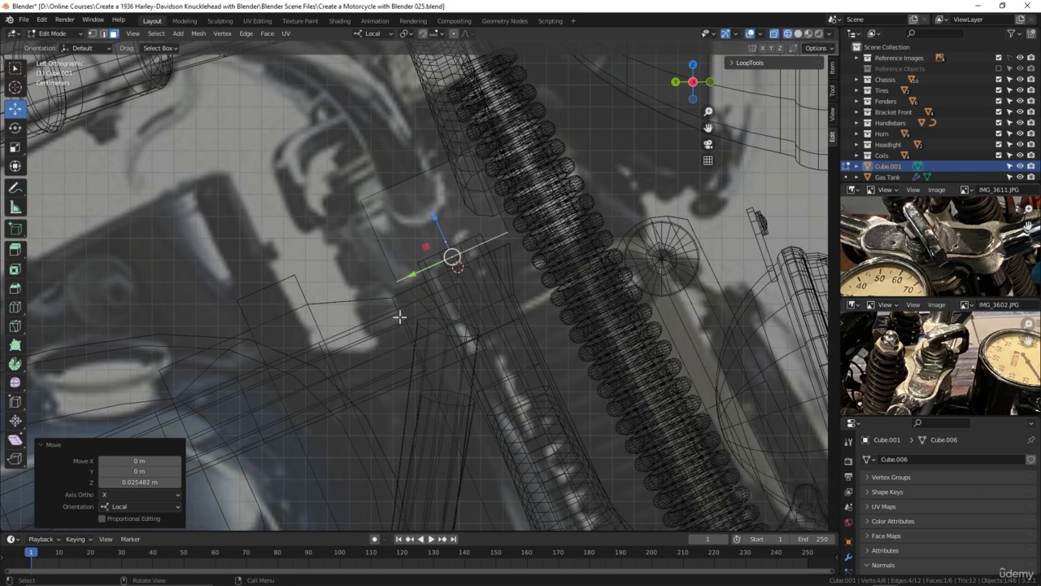
pyautogui.click(423, 174)
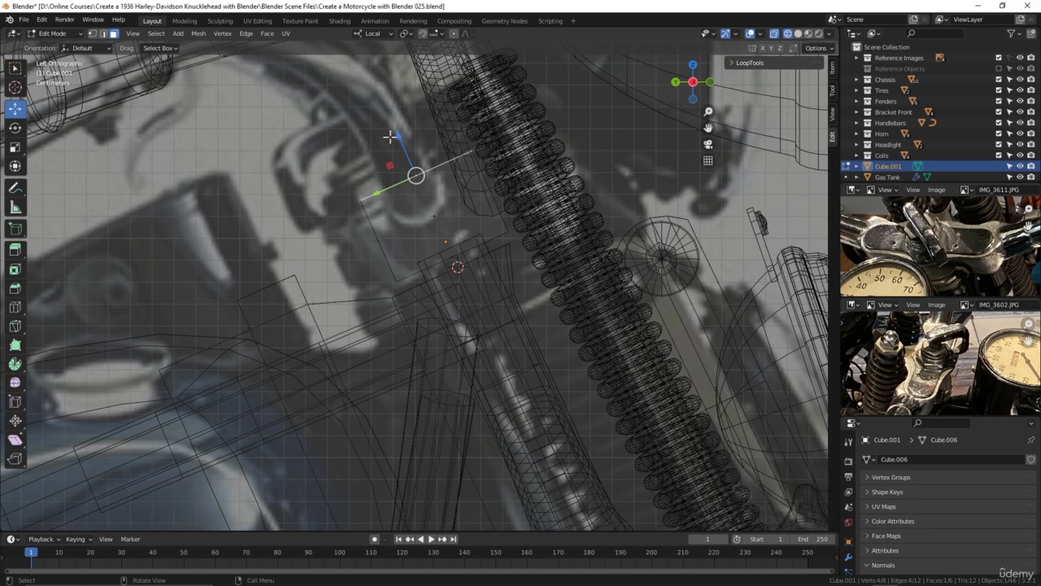
pyautogui.moveTo(398, 134); pyautogui.dragTo(401, 113)
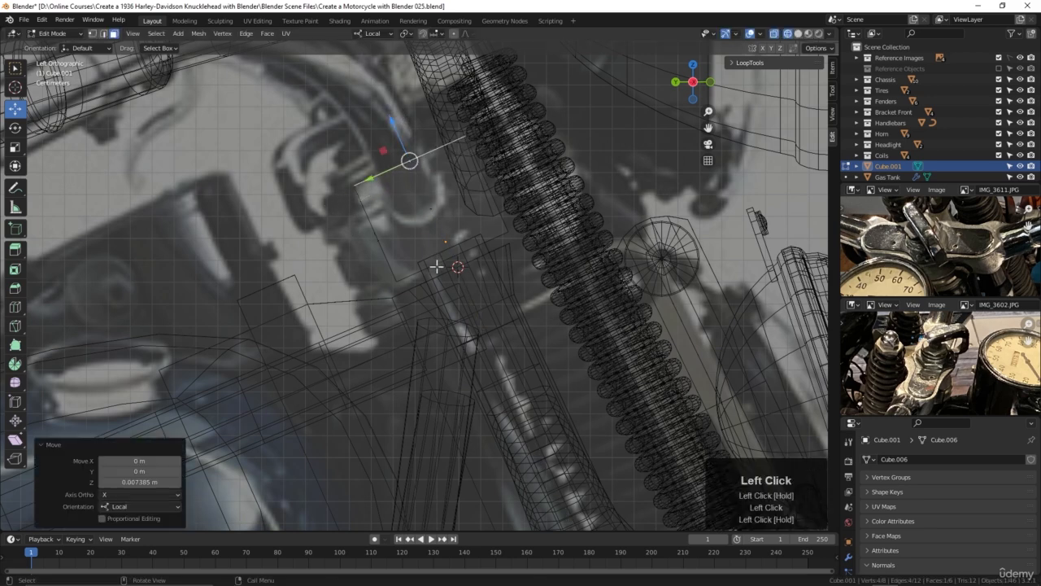
pyautogui.click(458, 257)
pyautogui.moveTo(435, 219); pyautogui.dragTo(434, 216)
# Return to solid shading and widen the cube along X to a scale of 1.359
pyautogui.press('z')
pyautogui.click(623, 361)
pyautogui.moveTo(528, 360)
pyautogui.mouseDown(button='middle')
pyautogui.moveTo(463, 342)
pyautogui.moveTo(444, 379)
pyautogui.moveTo(508, 362)
pyautogui.moveTo(490, 385)
pyautogui.moveTo(434, 392)
pyautogui.moveTo(450, 353)
pyautogui.mouseUp(button='middle')
pyautogui.scroll(-3, 467, 353)
pyautogui.press('Tab')
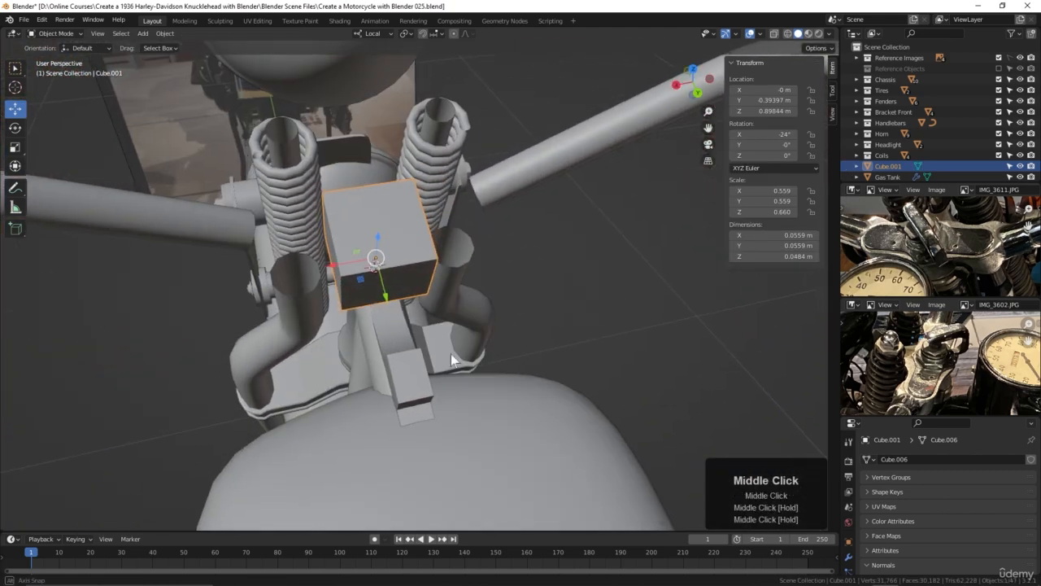
pyautogui.press('s')
pyautogui.press('x')
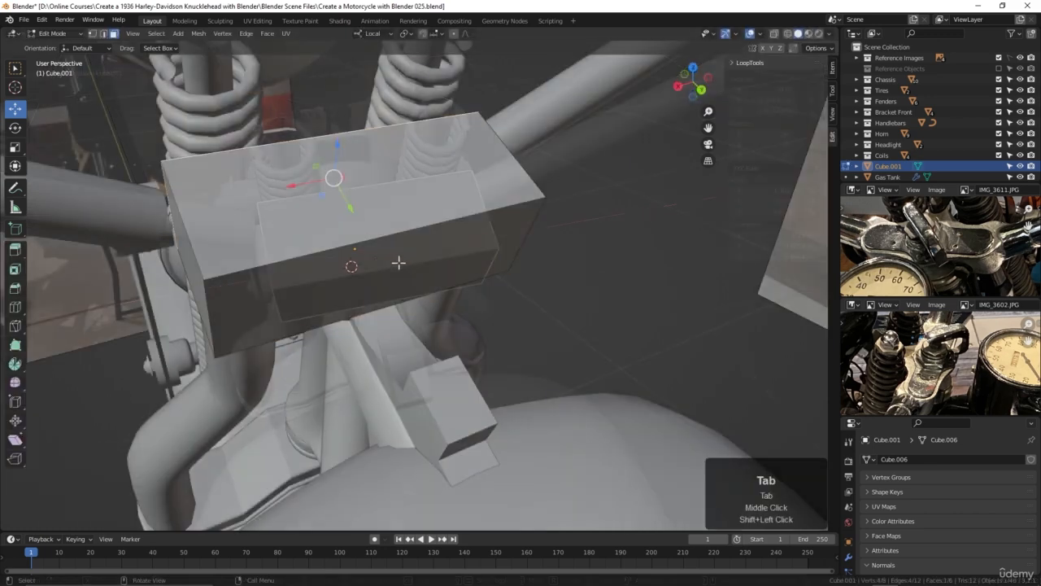
# Cut a single centred edge loop from front to back, dividing the block into two equal halves
pyautogui.middleClick(381, 282)
pyautogui.hotkey('ctrl', 'r')
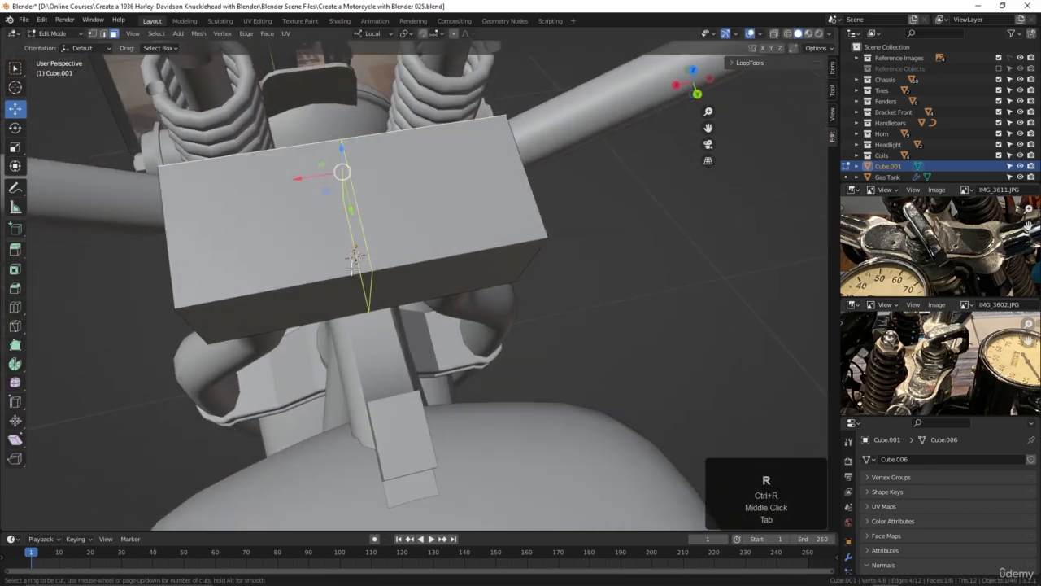
pyautogui.press('Return')
pyautogui.press('Return')
# Select all faces of the block's -X half, including its end face, and delete them
pyautogui.moveTo(267, 275); pyautogui.dragTo(411, 307, button='middle')
pyautogui.moveTo(414, 311); pyautogui.dragTo(496, 336, button='middle')
pyautogui.press('3')
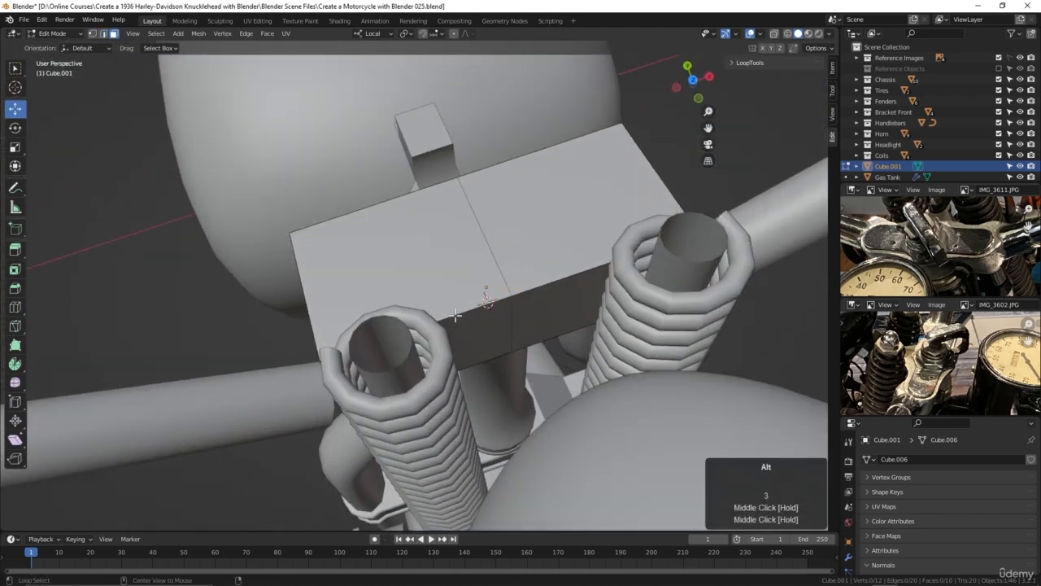
pyautogui.keyDown('alt'); pyautogui.click(458, 316); pyautogui.keyUp('alt')
pyautogui.moveTo(393, 378); pyautogui.dragTo(447, 255, button='middle')
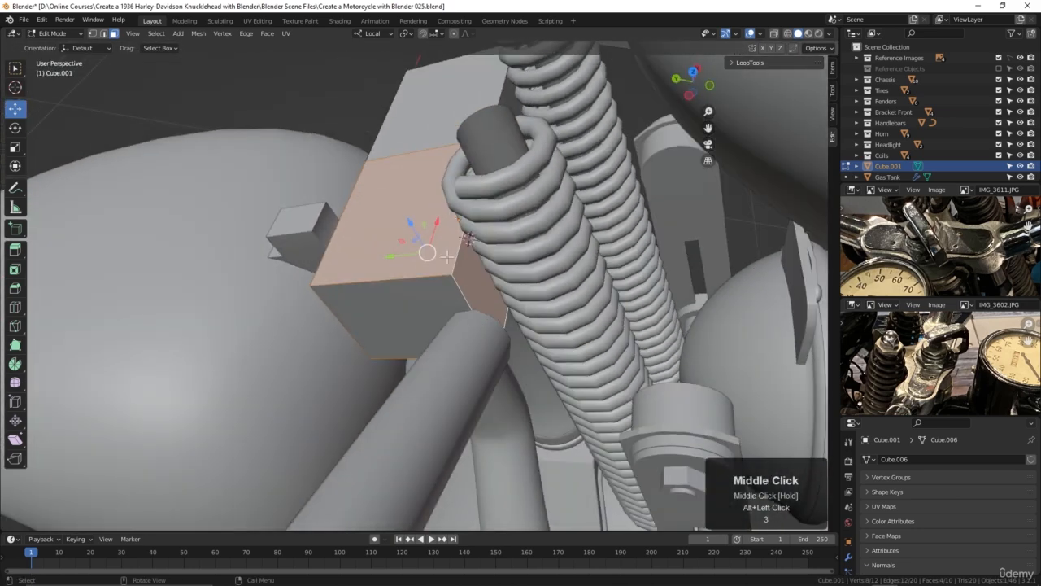
pyautogui.keyDown('shift'); pyautogui.click(403, 323); pyautogui.keyUp('shift')
pyautogui.moveTo(458, 326); pyautogui.dragTo(346, 334, button='middle')
pyautogui.click(346, 333)
pyautogui.press('Delete')
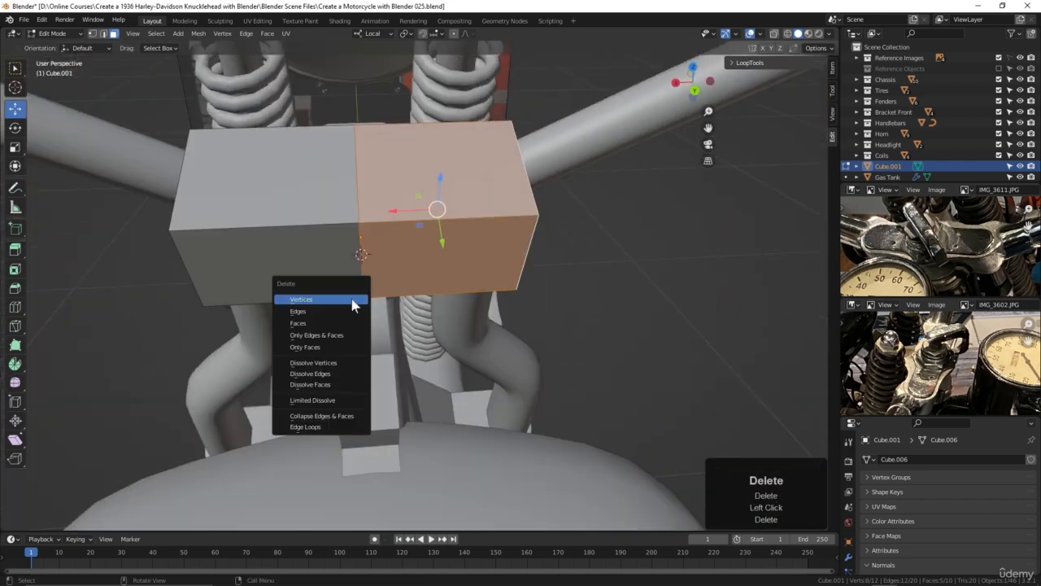
pyautogui.click(311, 325)
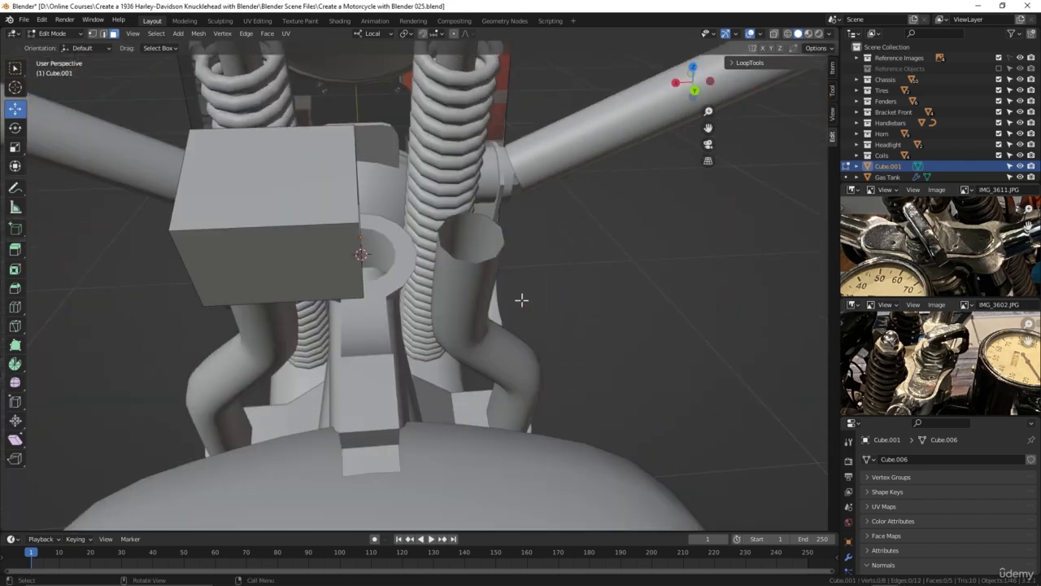
# Add a Mirror modifier on the X axis to the remaining half and enable Clipping
pyautogui.press('Tab')
pyautogui.moveTo(520, 300); pyautogui.dragTo(476, 315, button='middle')
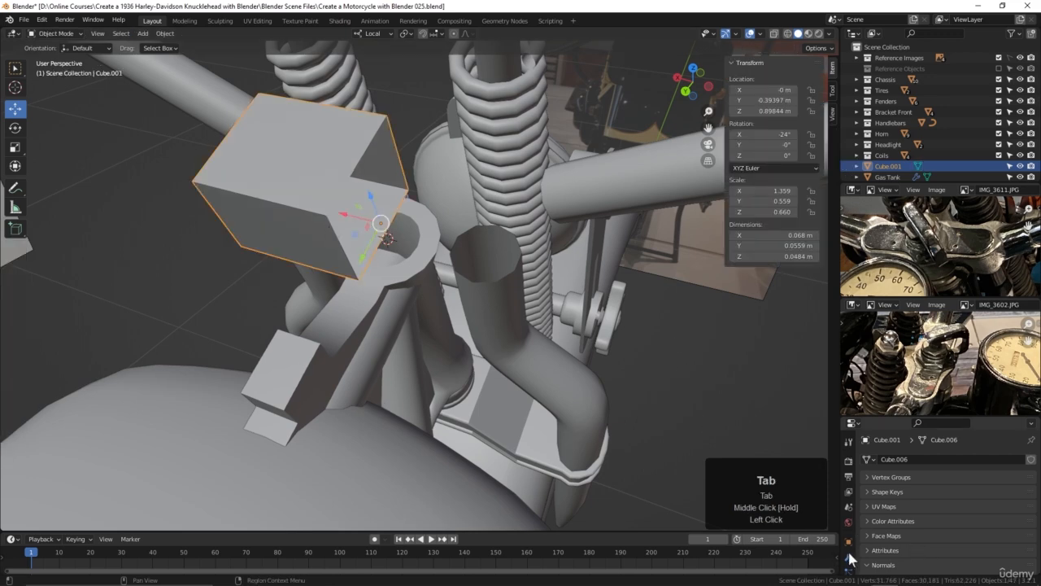
pyautogui.click(850, 556)
pyautogui.click(905, 460)
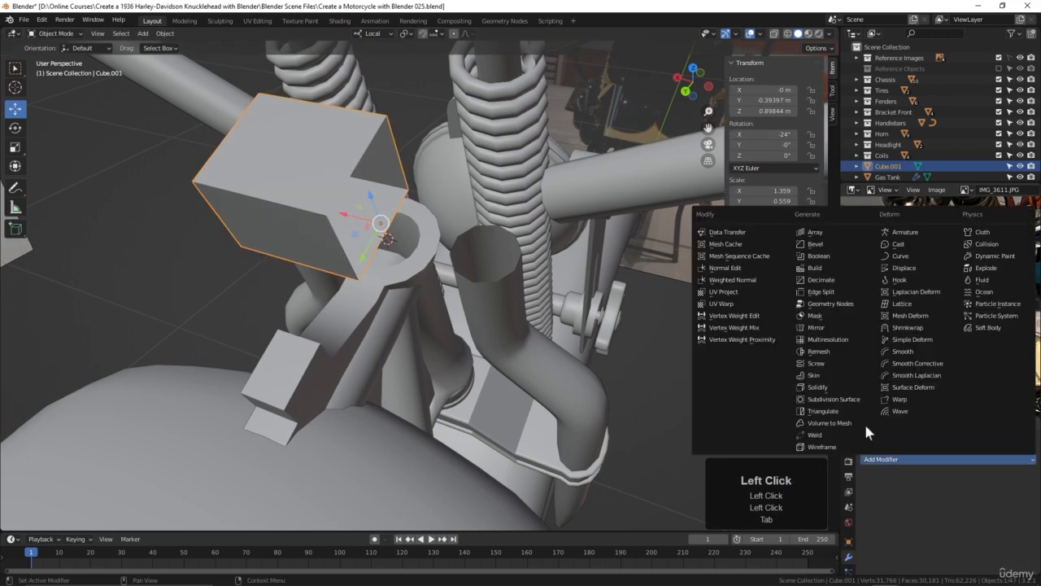
pyautogui.click(832, 329)
pyautogui.moveTo(935, 415); pyautogui.dragTo(934, 401)
pyautogui.moveTo(922, 183); pyautogui.dragTo(922, 155)
pyautogui.moveTo(934, 296); pyautogui.dragTo(934, 255)
pyautogui.click(932, 497)
# Add a front-to-back edge loop about midway across the half block and show the Mirror result on the editing cage
pyautogui.moveTo(439, 366); pyautogui.dragTo(429, 372, button='middle')
pyautogui.press('Tab')
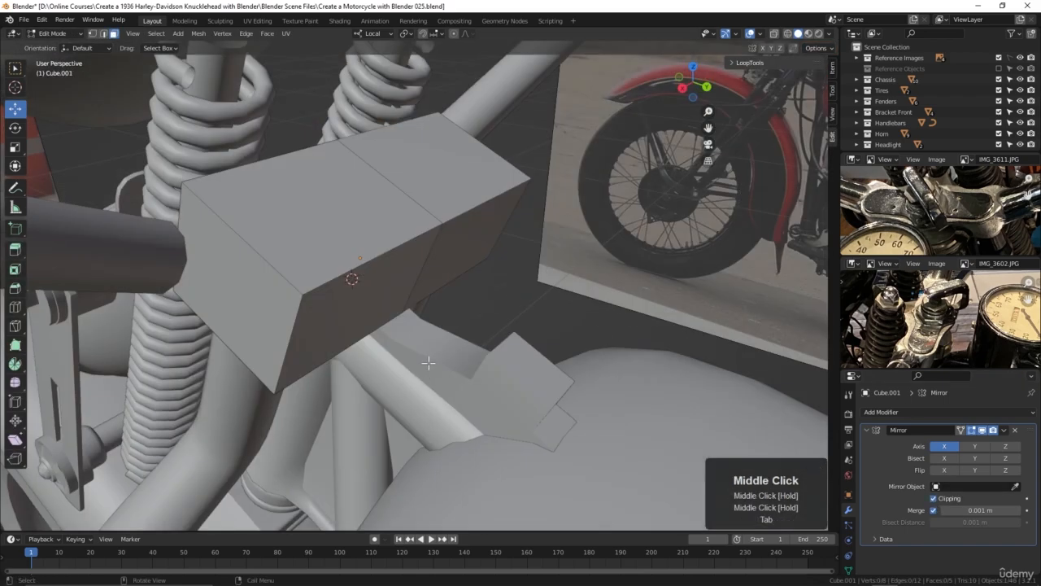
pyautogui.moveTo(480, 333); pyautogui.dragTo(450, 319, button='middle')
pyautogui.hotkey('ctrl', 'r')
pyautogui.click(420, 312)
pyautogui.click(439, 260)
pyautogui.moveTo(438, 259); pyautogui.dragTo(610, 343, button='middle')
pyautogui.click(961, 431)
# Extrude the centre face on the block's fork-spring side outward about 0.0172 m between the springs
pyautogui.moveTo(483, 362); pyautogui.dragTo(508, 377, button='middle')
pyautogui.press('3')
pyautogui.click(425, 268)
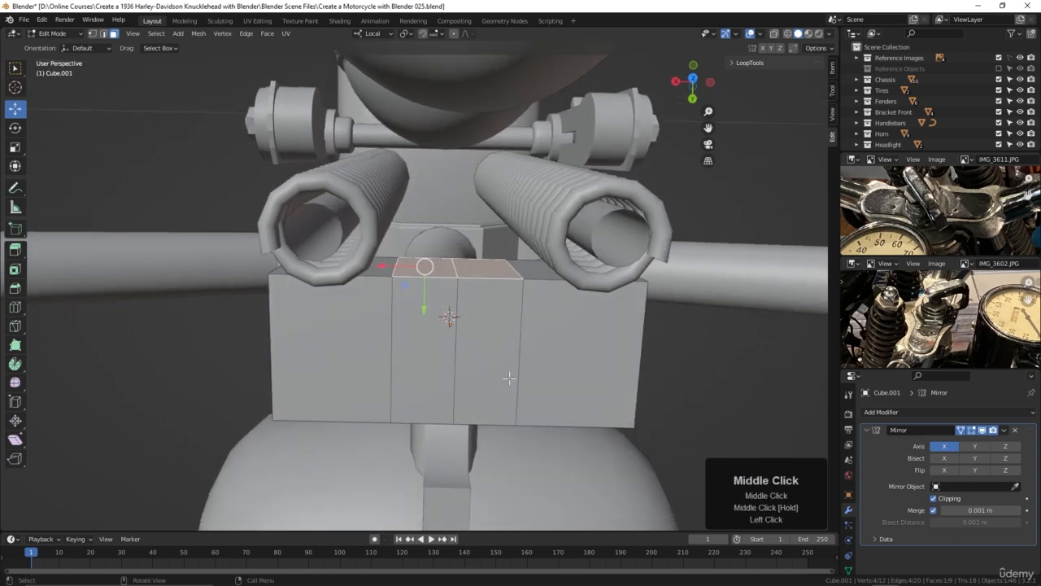
pyautogui.press('e')
pyautogui.click(526, 341)
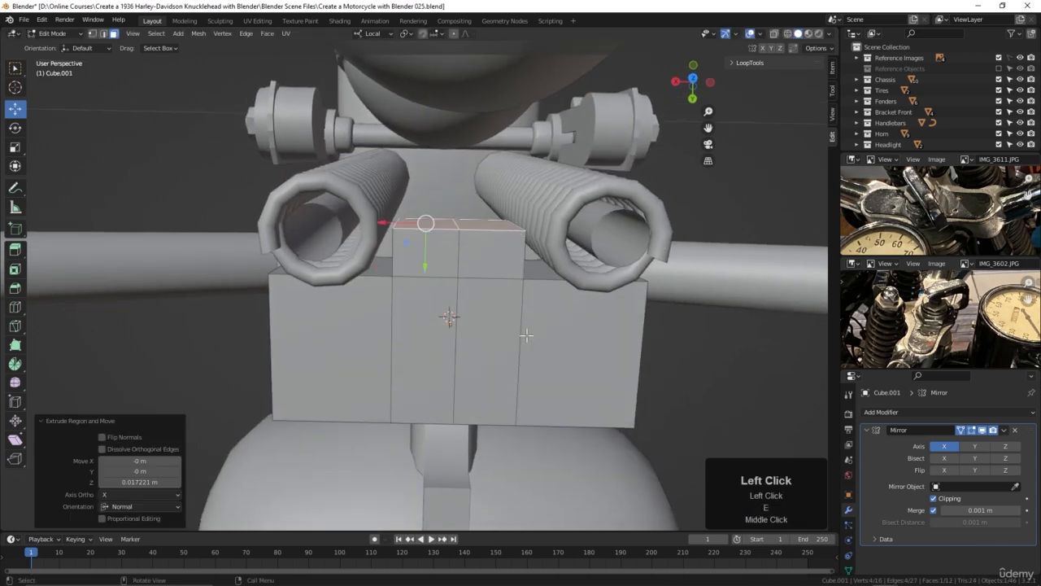
# Pull the extrusion's centre edge forward along local Y to form a shallow point between the springs
pyautogui.scroll(2, 528, 339)
pyautogui.moveTo(527, 340); pyautogui.dragTo(529, 337, button='middle')
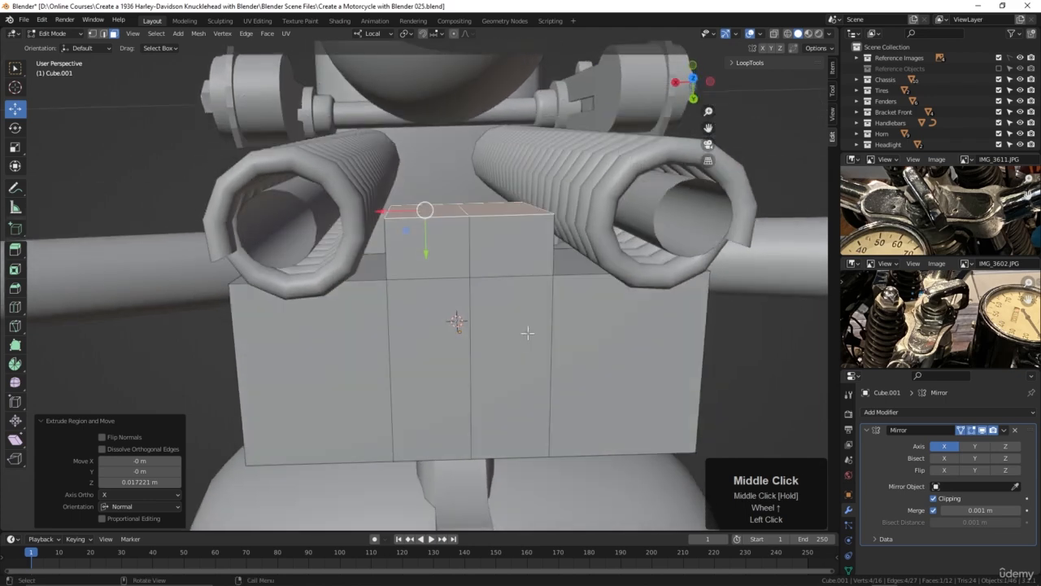
pyautogui.press('2')
pyautogui.click(466, 208)
pyautogui.moveTo(463, 257); pyautogui.dragTo(465, 232)
pyautogui.scroll(-3, 468, 244)
pyautogui.press('Tab')
pyautogui.moveTo(477, 366); pyautogui.dragTo(499, 338, button='middle')
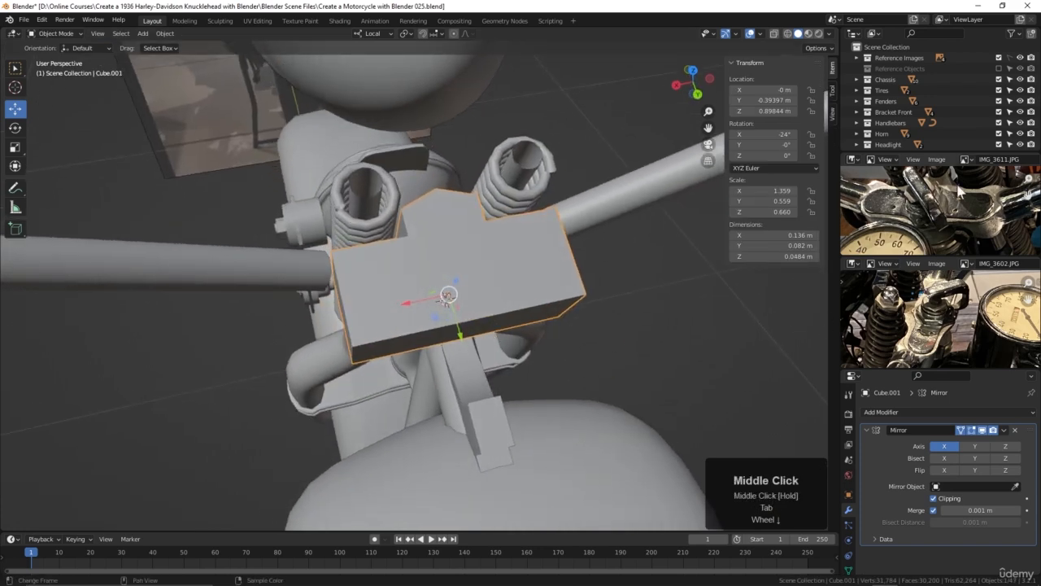
# Using the IMG_3611.JPG reference, cut another front-to-back edge loop through the outer section of the clamp
pyautogui.moveTo(968, 185); pyautogui.dragTo(957, 222, button='middle')
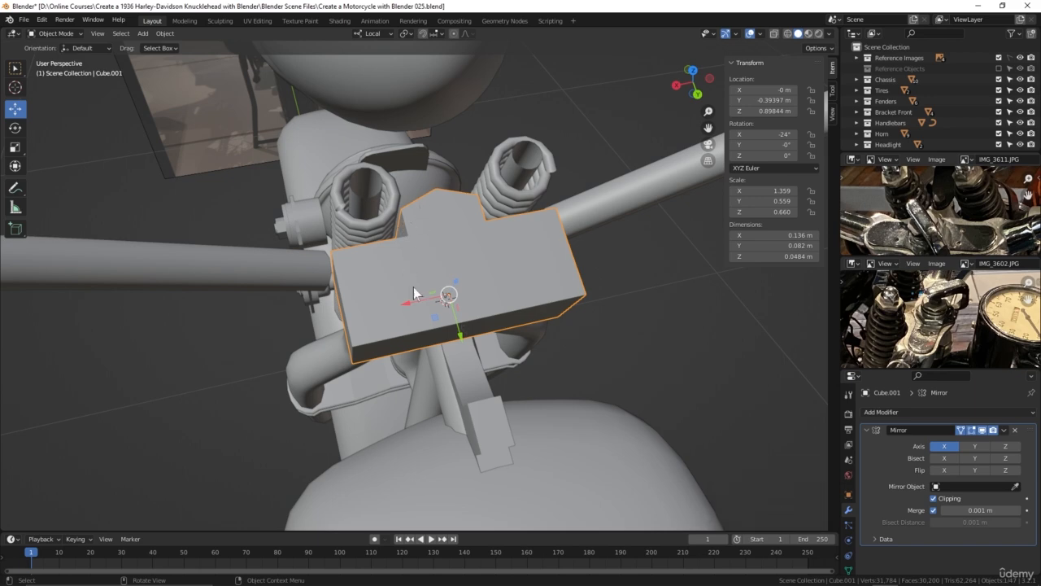
pyautogui.moveTo(439, 303); pyautogui.dragTo(468, 330, button='middle')
pyautogui.press('Tab')
pyautogui.hotkey('ctrl', 'r')
pyautogui.click(395, 371)
pyautogui.click(381, 372)
# Shift the clamp's front geometry beside the spring along local Y and lower its top faces for a thickness of about 0.0403 m
pyautogui.moveTo(381, 372); pyautogui.dragTo(412, 344, button='middle')
pyautogui.scroll(2, 424, 300)
pyautogui.click(407, 322)
pyautogui.moveTo(436, 349); pyautogui.dragTo(426, 356)
pyautogui.moveTo(425, 356); pyautogui.dragTo(462, 299, button='middle')
pyautogui.press('2')
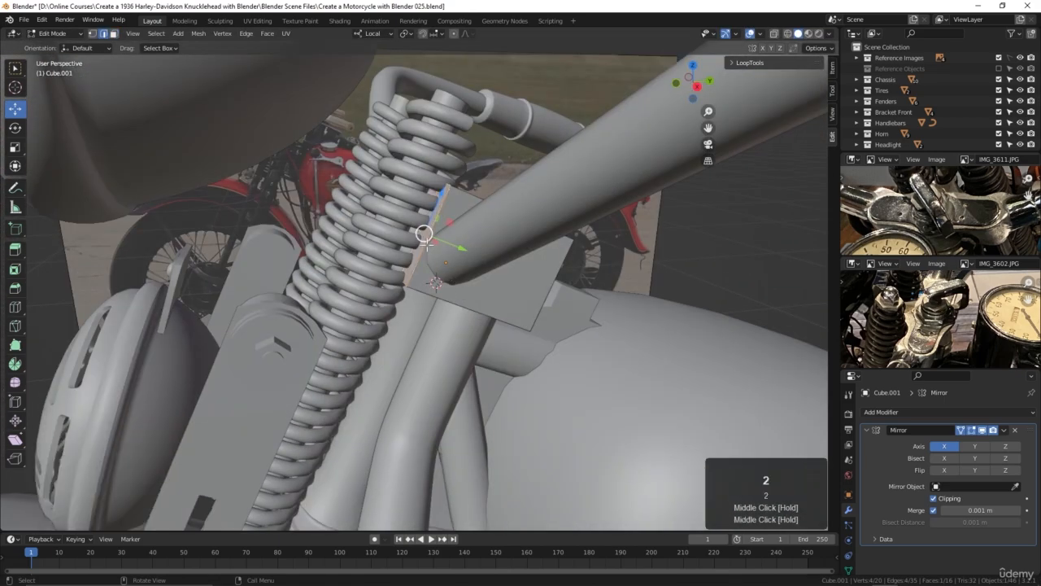
pyautogui.moveTo(463, 249); pyautogui.dragTo(455, 247)
pyautogui.moveTo(456, 247); pyautogui.dragTo(423, 253, button='middle')
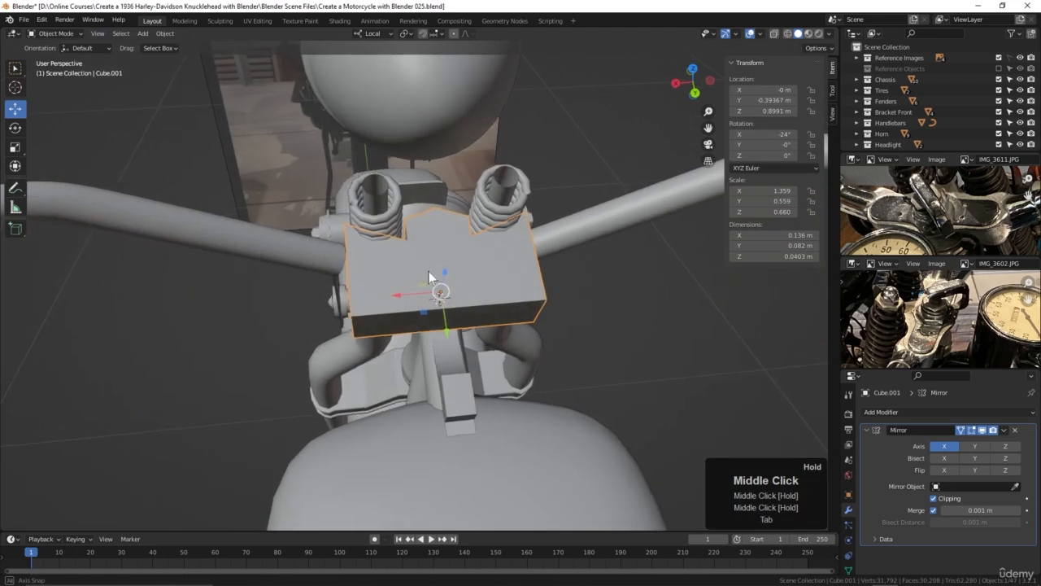
pyautogui.moveTo(428, 271); pyautogui.dragTo(408, 252, button='middle')
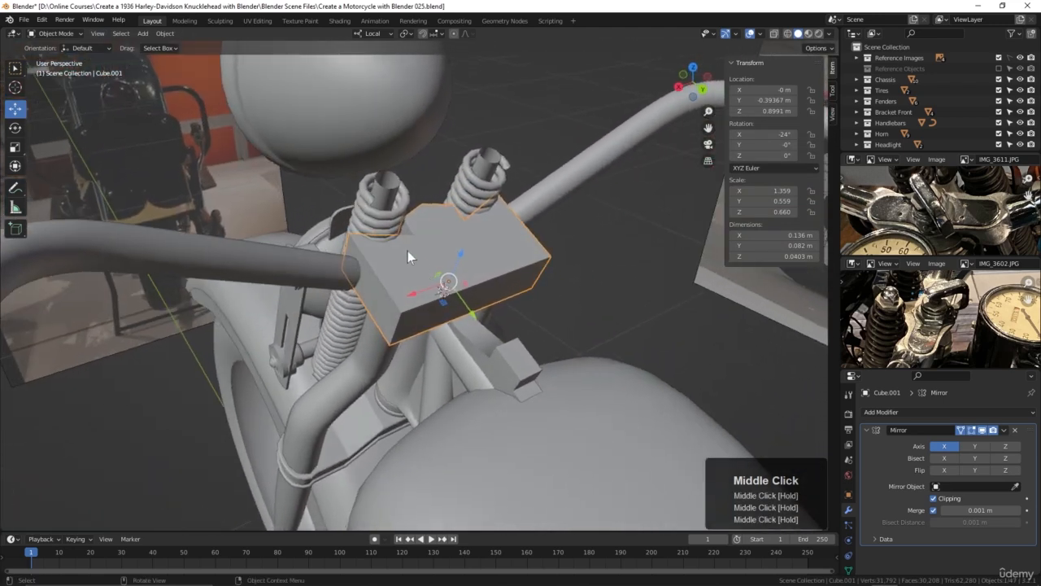
# Add a Subdivision Surface modifier below the collapsed Mirror modifier, with one viewport level
pyautogui.click(866, 429)
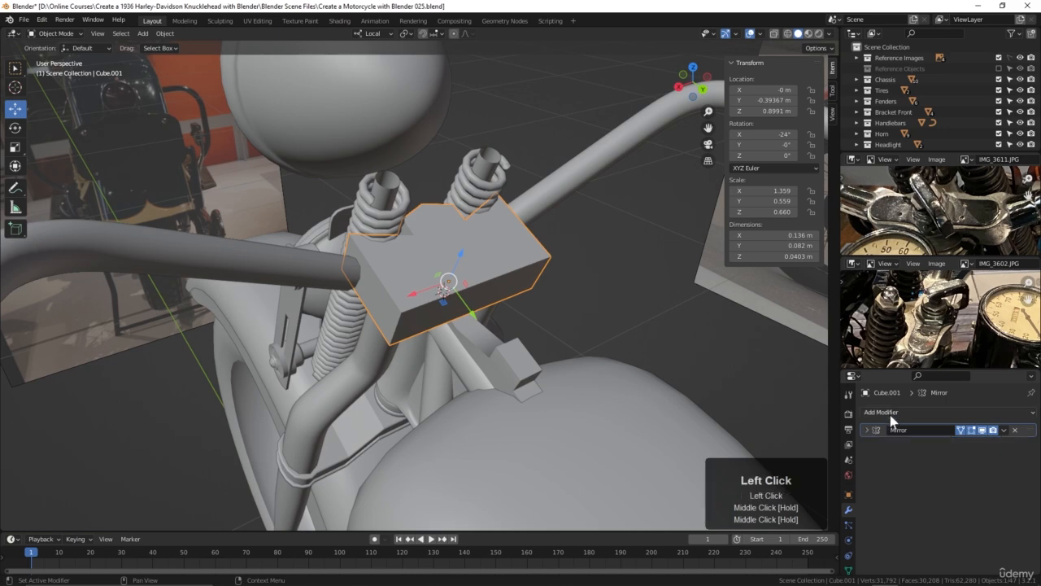
pyautogui.click(887, 412)
pyautogui.click(838, 352)
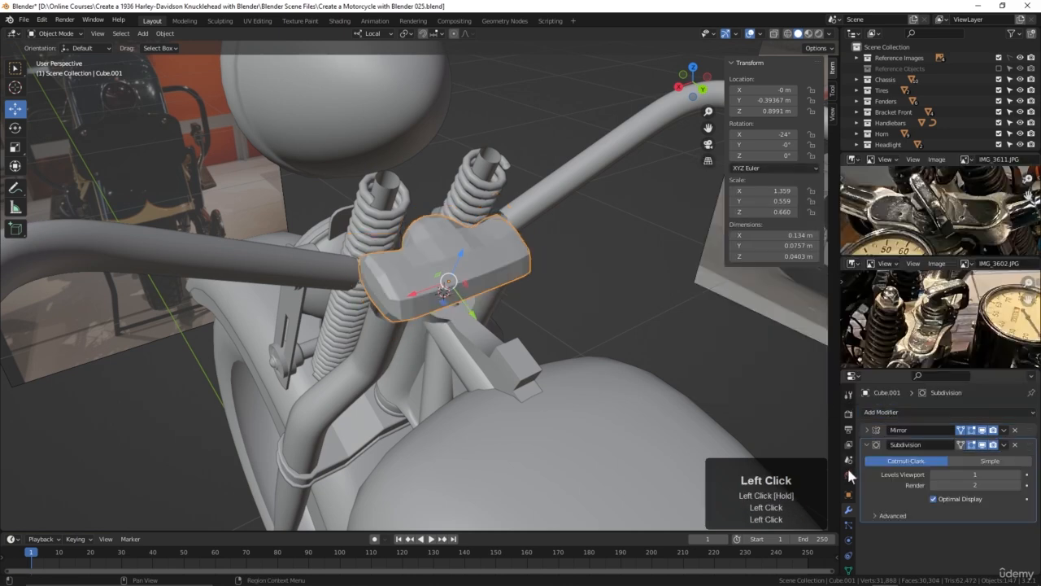
pyautogui.moveTo(465, 313); pyautogui.dragTo(480, 309, button='middle')
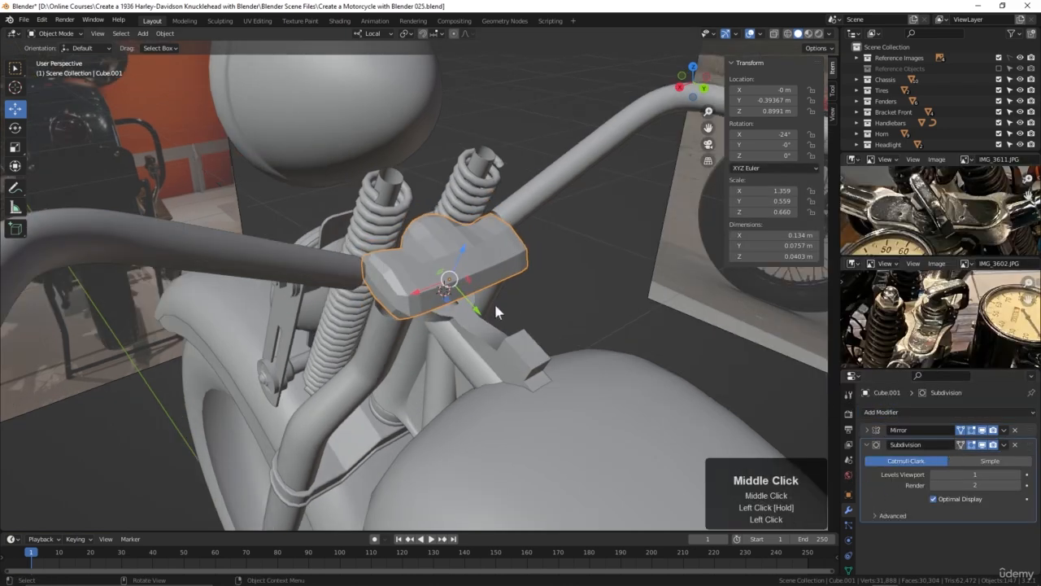
# Inspect the subdivided clamp from the rear and shade it smooth
pyautogui.press('Tab')
pyautogui.moveTo(540, 343)
pyautogui.mouseDown(button='middle')
pyautogui.moveTo(531, 307)
pyautogui.moveTo(531, 333)
pyautogui.mouseUp(button='middle')
pyautogui.scroll(4, 530, 307)
pyautogui.moveTo(531, 334); pyautogui.dragTo(535, 335, button='middle')
pyautogui.press('Tab')
pyautogui.moveTo(571, 295); pyautogui.dragTo(444, 271, button='middle')
pyautogui.rightClick(444, 272)
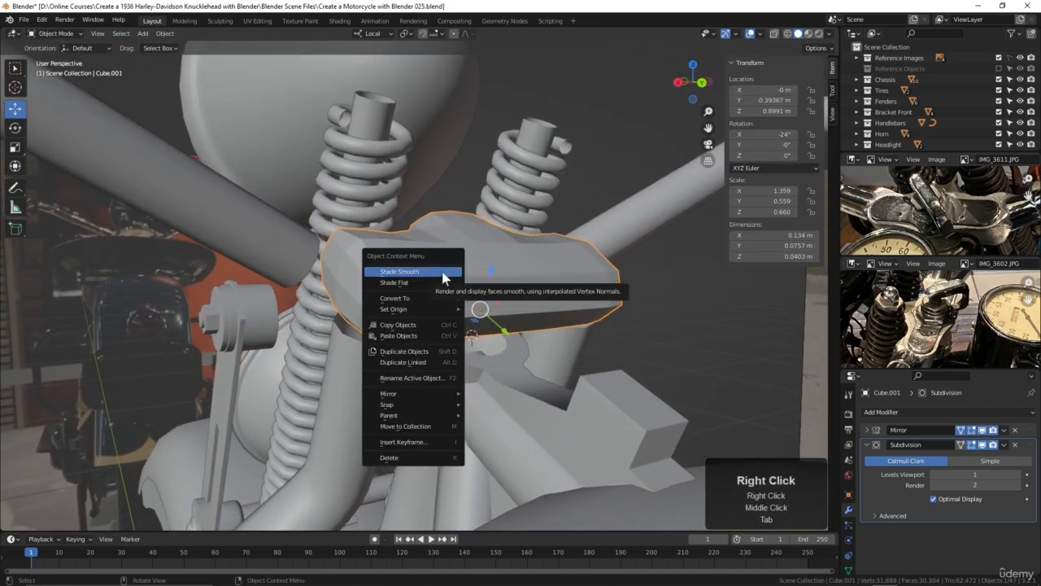
pyautogui.click(435, 277)
# Cut two horizontal edge loops around the clamp, one near its top edge and one near its bottom edge
pyautogui.press('Tab')
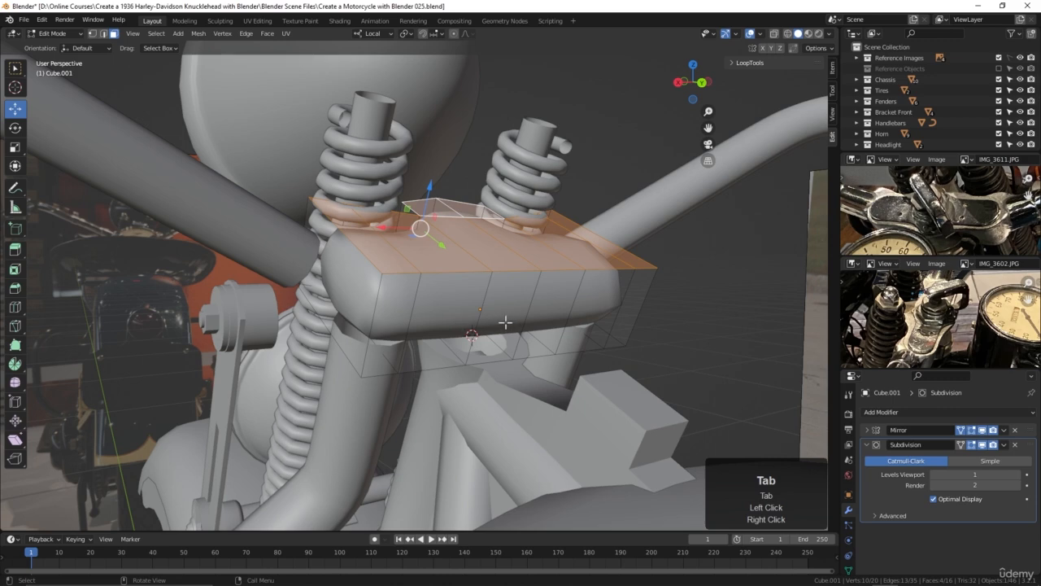
pyautogui.moveTo(505, 322); pyautogui.dragTo(504, 321, button='middle')
pyautogui.hotkey('ctrl', 'r')
pyautogui.click(478, 309)
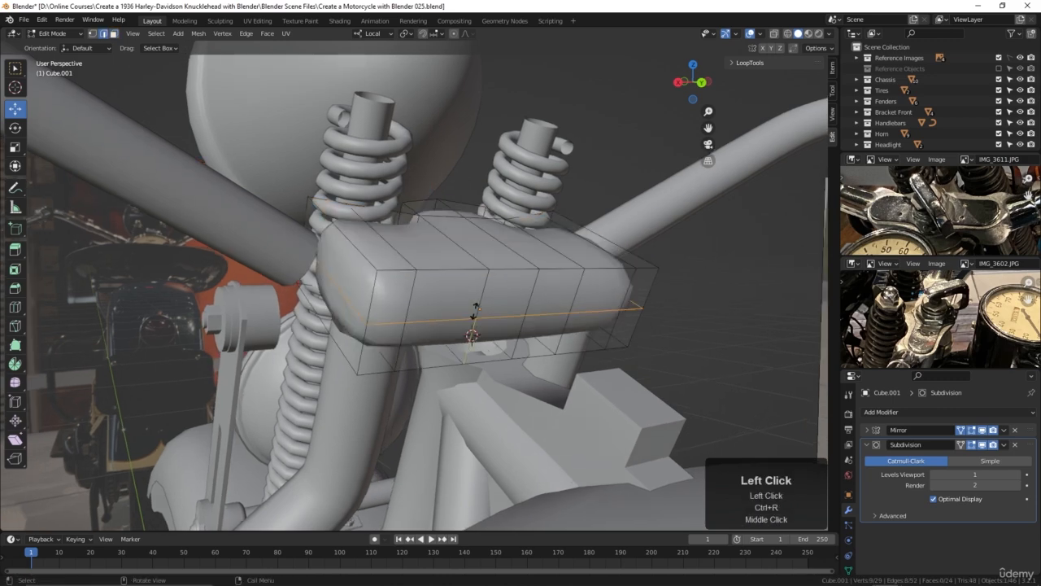
pyautogui.click(487, 275)
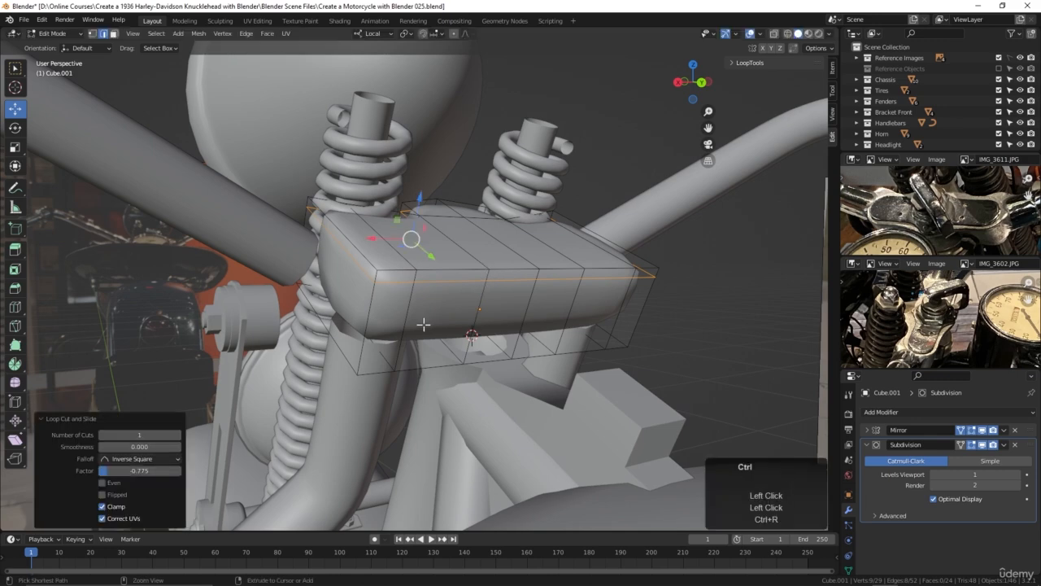
pyautogui.hotkey('ctrl', 'r')
pyautogui.click(413, 294)
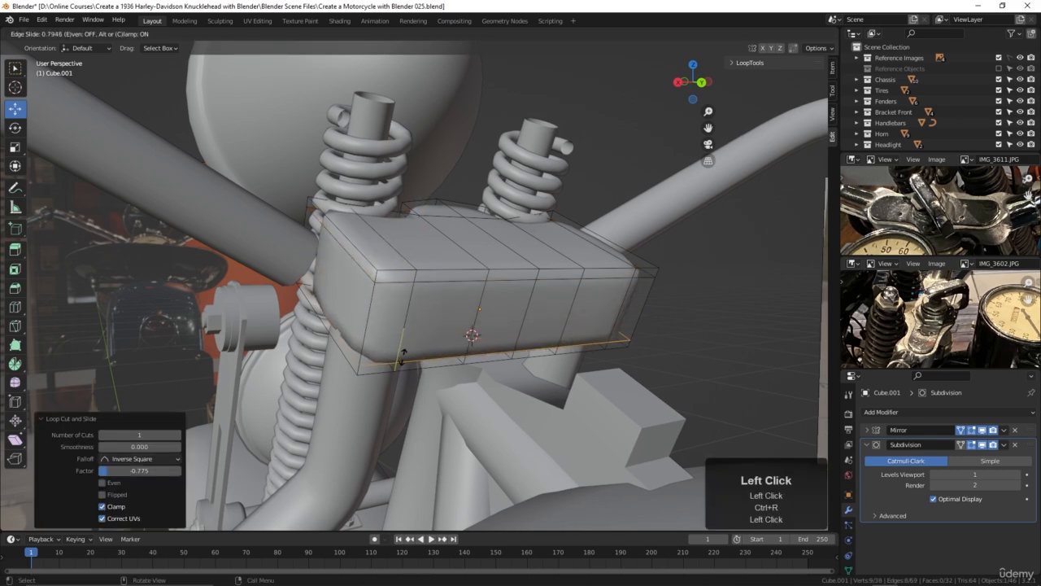
pyautogui.click(402, 356)
pyautogui.press('Tab')
pyautogui.moveTo(405, 384); pyautogui.dragTo(454, 383, button='middle')
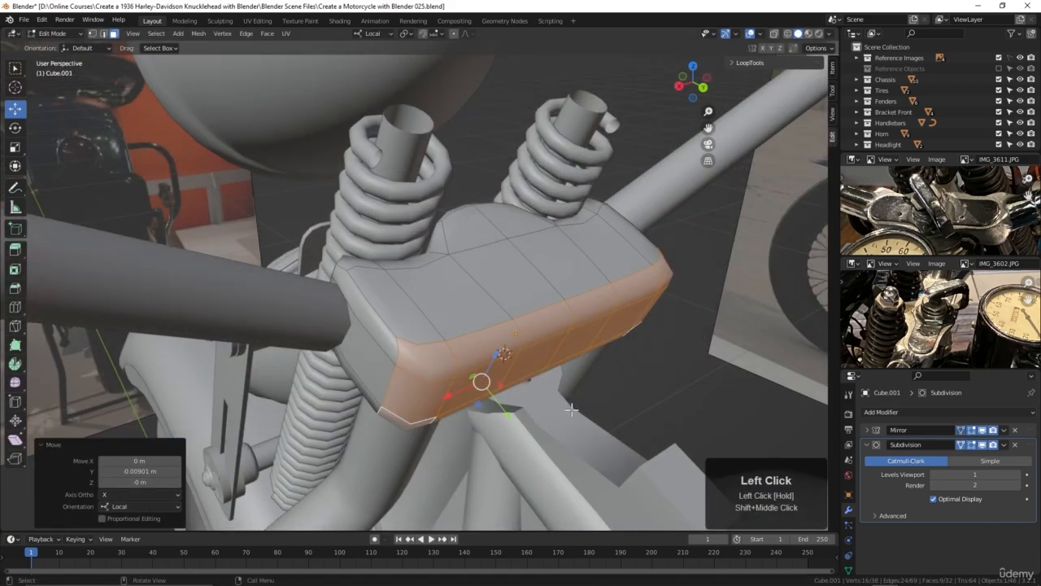
# Extrude the central faces of the clamp's rear side outward by about 0.009 m
pyautogui.moveTo(571, 409)
pyautogui.mouseDown(button='middle')
pyautogui.moveTo(547, 393)
pyautogui.moveTo(561, 379)
pyautogui.moveTo(559, 393)
pyautogui.mouseUp(button='middle')
pyautogui.scroll(1, 558, 393)
pyautogui.click(539, 413)
pyautogui.keyDown('shift'); pyautogui.click(550, 396); pyautogui.keyUp('shift')
pyautogui.keyDown('shift'); pyautogui.click(562, 345); pyautogui.keyUp('shift')
pyautogui.keyDown('shift'); pyautogui.click(574, 379); pyautogui.keyUp('shift')
pyautogui.scroll(-3, 561, 379)
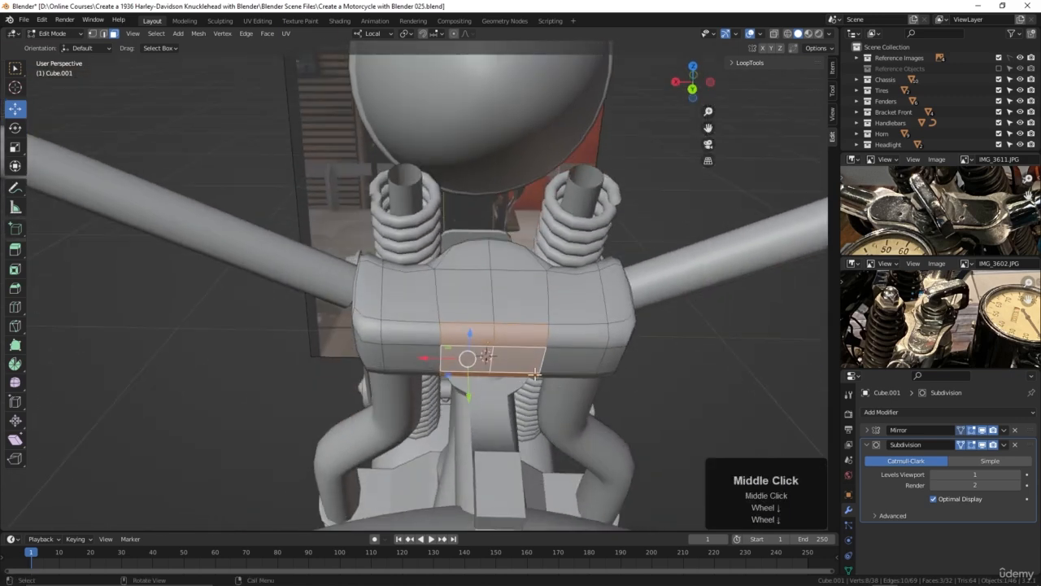
pyautogui.press('e')
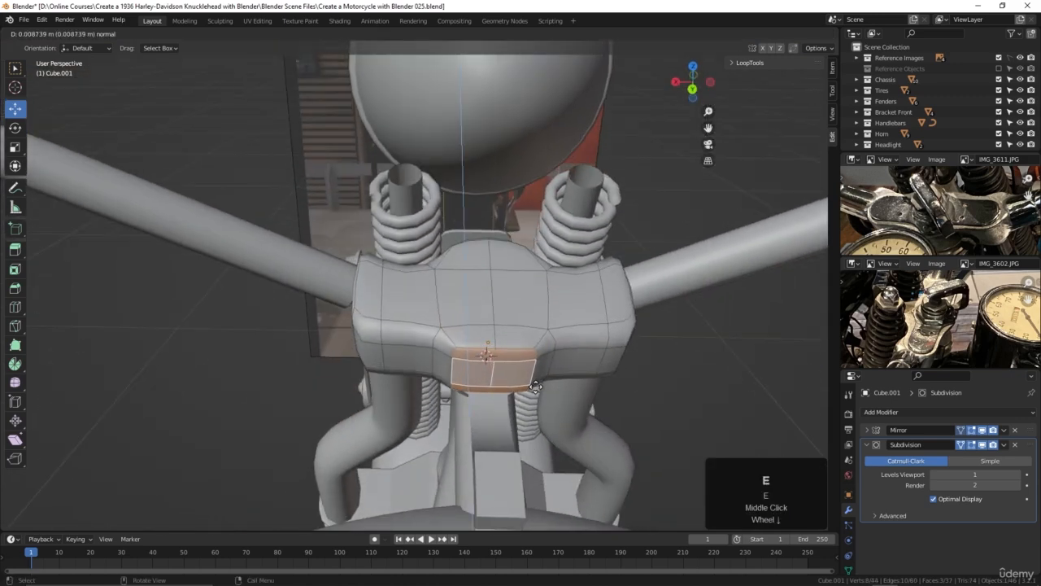
pyautogui.click(533, 388)
# Push the centre edges of the extruded rear section out about 0.0059 m along local Y to round it
pyautogui.press('2')
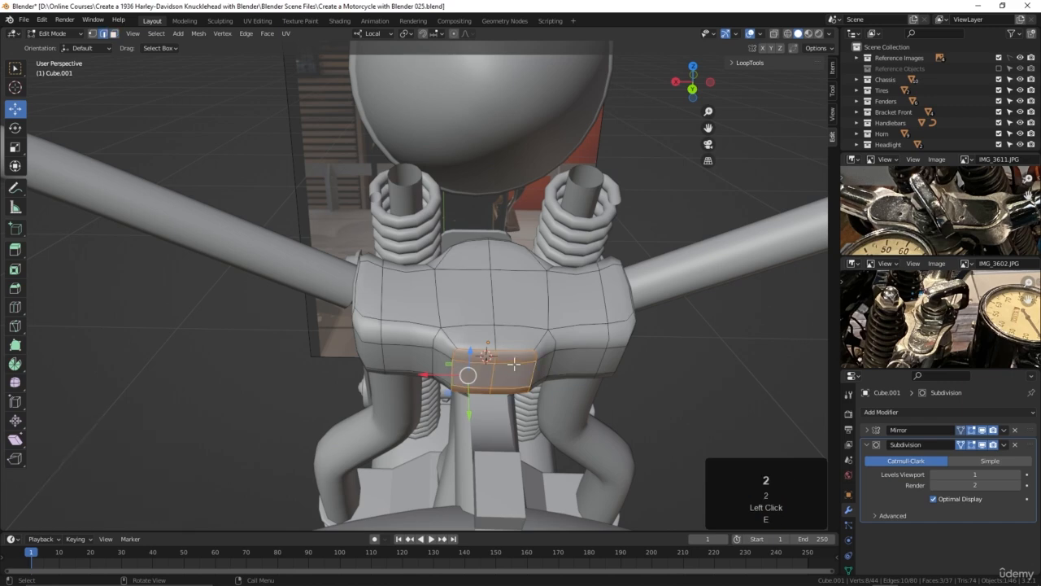
pyautogui.click(488, 356)
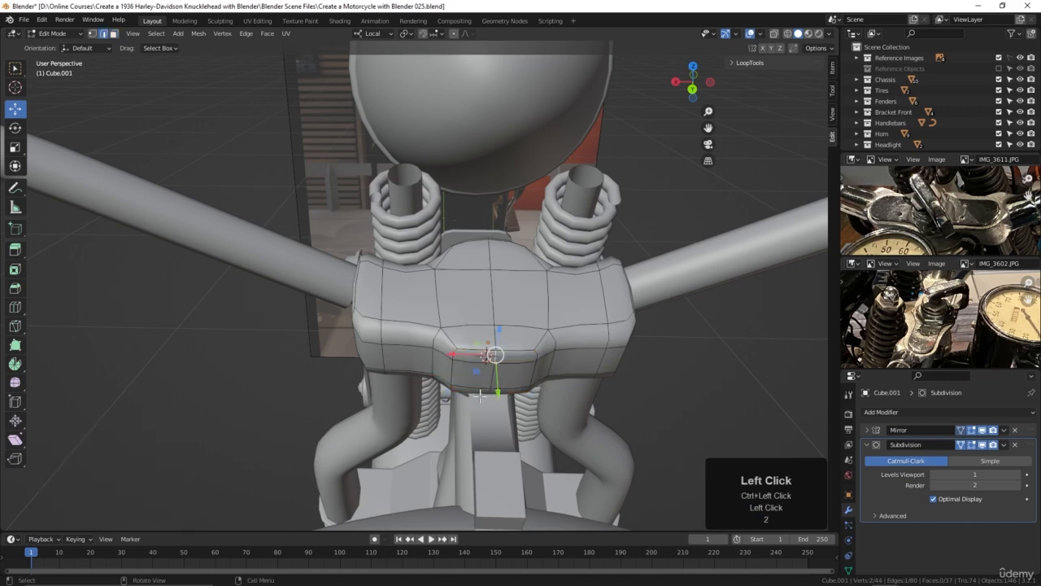
pyautogui.keyDown('ctrl'); pyautogui.click(490, 391); pyautogui.keyUp('ctrl')
pyautogui.moveTo(517, 408); pyautogui.dragTo(543, 397, button='middle')
pyautogui.moveTo(538, 384); pyautogui.dragTo(542, 390)
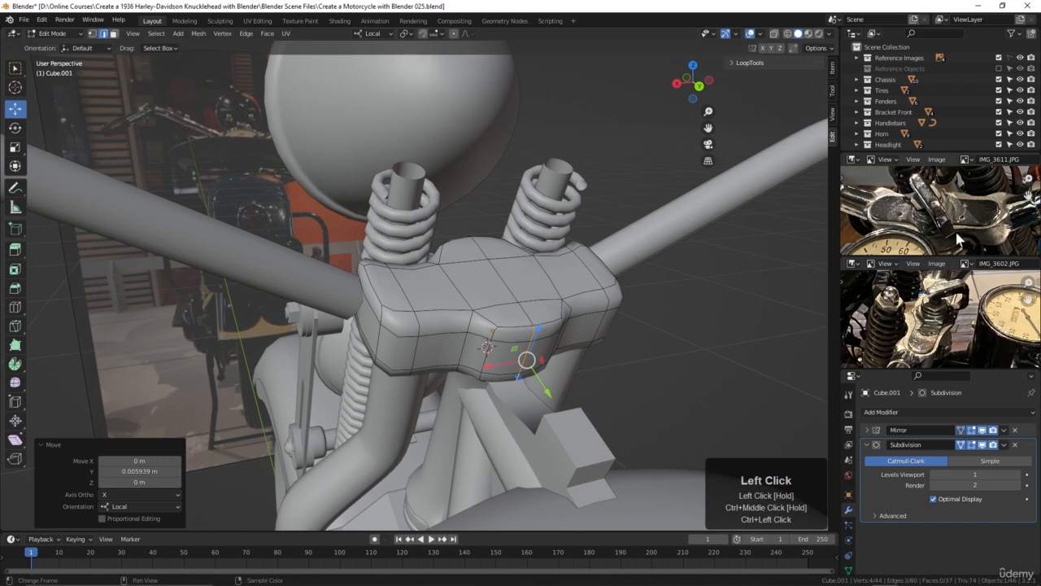
pyautogui.moveTo(574, 364); pyautogui.dragTo(500, 348, button='middle')
pyautogui.press('Tab')
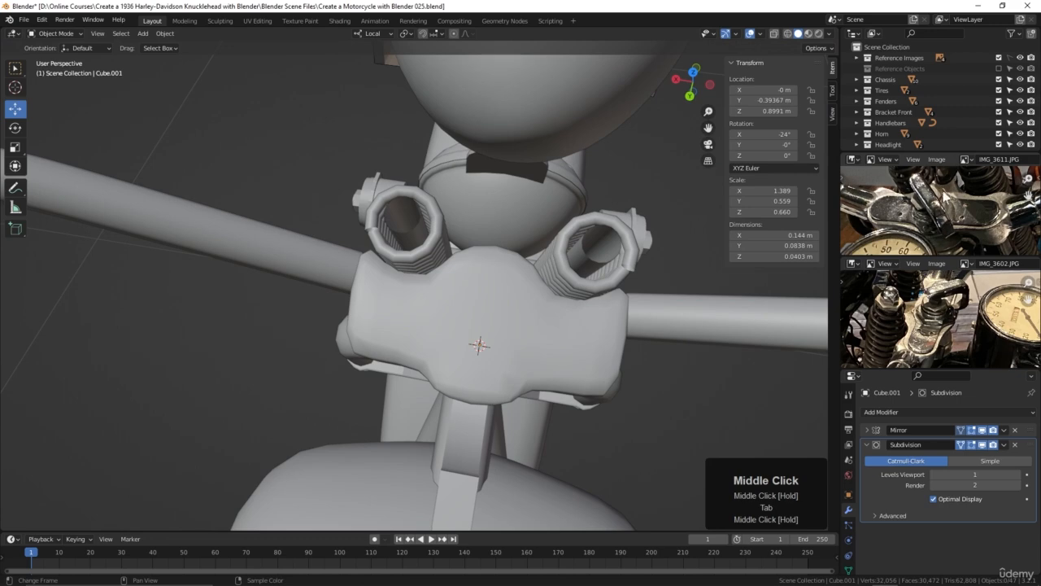
# Select the front-to-back edge loops beside the spring and shift them along X to refine the clamp's outline
pyautogui.click(483, 274)
pyautogui.press('Tab')
pyautogui.moveTo(483, 273); pyautogui.dragTo(450, 251, button='middle')
pyautogui.keyDown('alt'); pyautogui.click(429, 284); pyautogui.keyUp('alt')
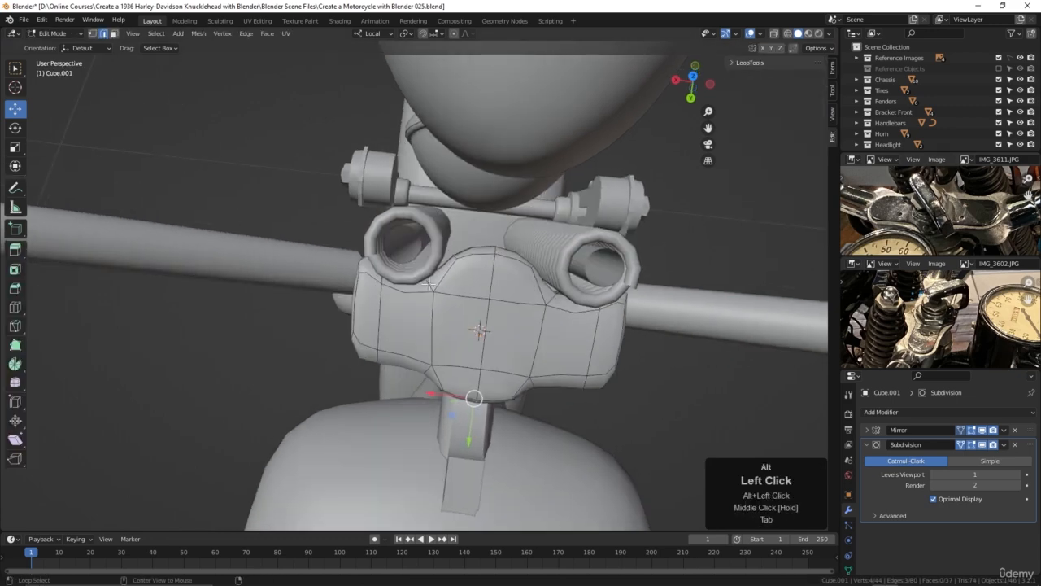
pyautogui.moveTo(389, 279); pyautogui.dragTo(400, 287)
pyautogui.moveTo(507, 277); pyautogui.dragTo(503, 293, button='middle')
pyautogui.keyDown('alt'); pyautogui.click(456, 259); pyautogui.keyUp('alt')
pyautogui.moveTo(401, 244); pyautogui.dragTo(416, 253)
pyautogui.moveTo(417, 253); pyautogui.dragTo(496, 282, button='middle')
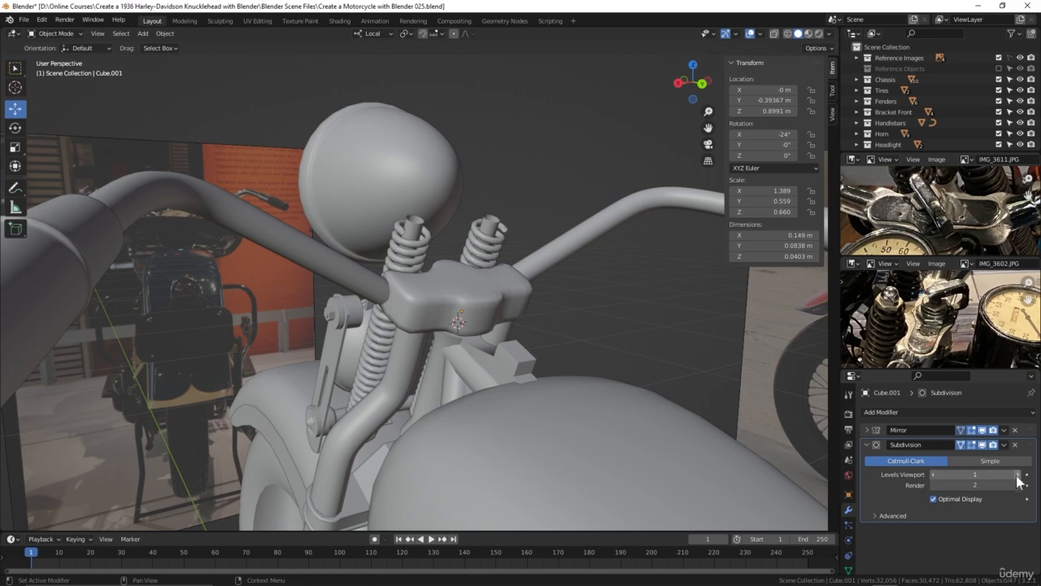
# Set the clamp's subdivision viewport level to 2 and cut a centred horizontal edge loop around its sides
pyautogui.click(1018, 480)
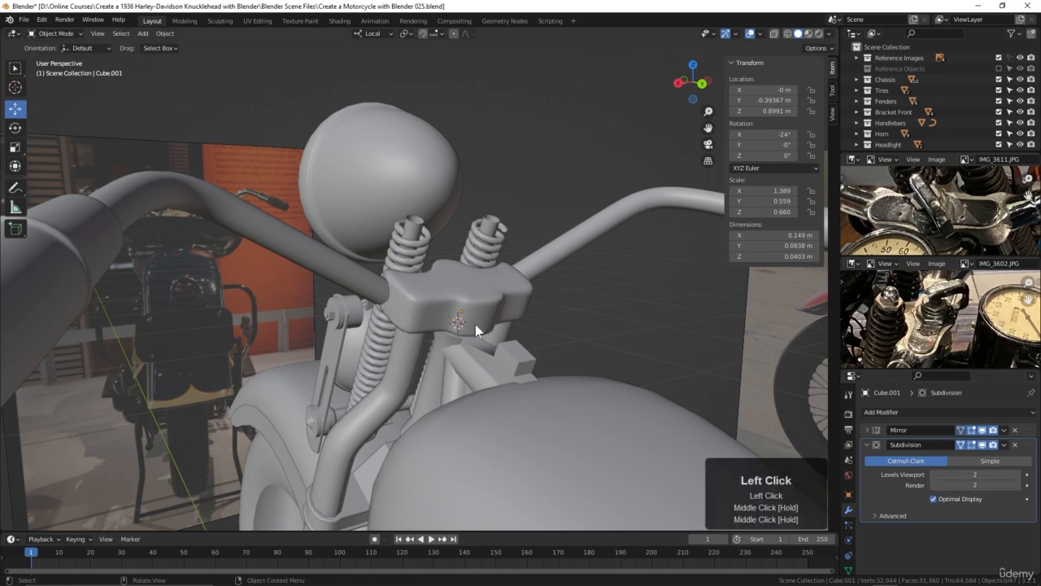
pyautogui.scroll(2, 475, 323)
pyautogui.moveTo(475, 324); pyautogui.dragTo(396, 355, button='middle')
pyautogui.press('Tab')
pyautogui.scroll(2, 429, 316)
pyautogui.hotkey('ctrl', 'r')
pyautogui.click(399, 377)
pyautogui.click(399, 376)
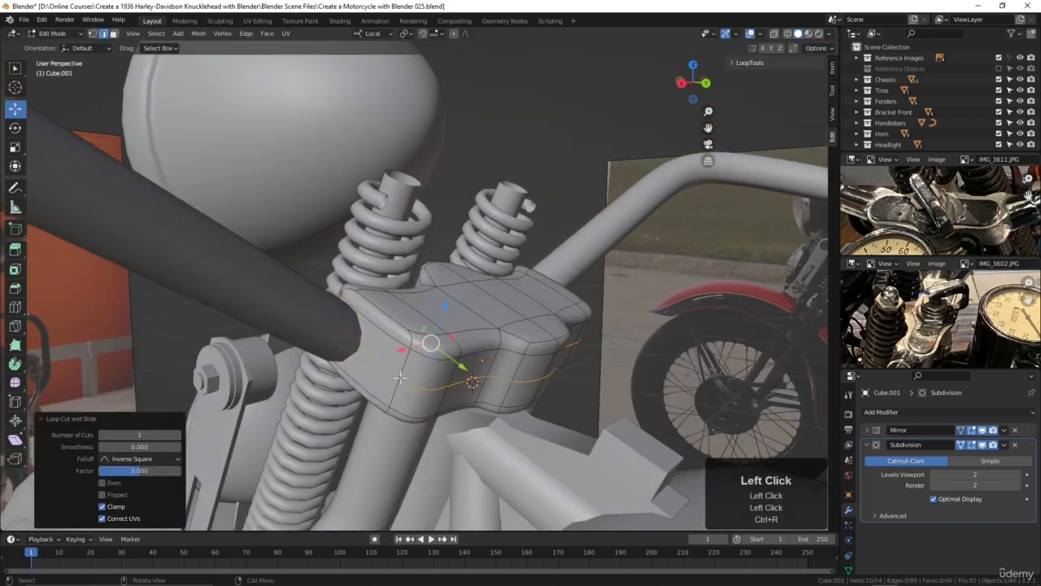
pyautogui.moveTo(432, 371); pyautogui.dragTo(444, 366, button='middle')
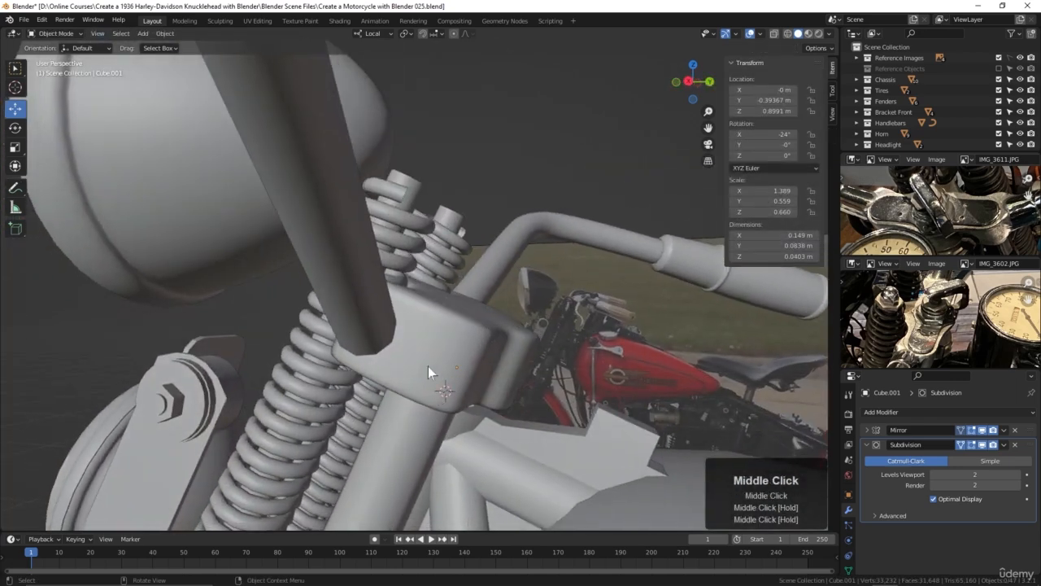
pyautogui.scroll(1, 373, 340)
pyautogui.scroll(-1, 427, 330)
# Move the handlebar and its grips together about 0.0036 m along global Y, using the Global transform orientation
pyautogui.moveTo(427, 330); pyautogui.dragTo(342, 379, button='middle')
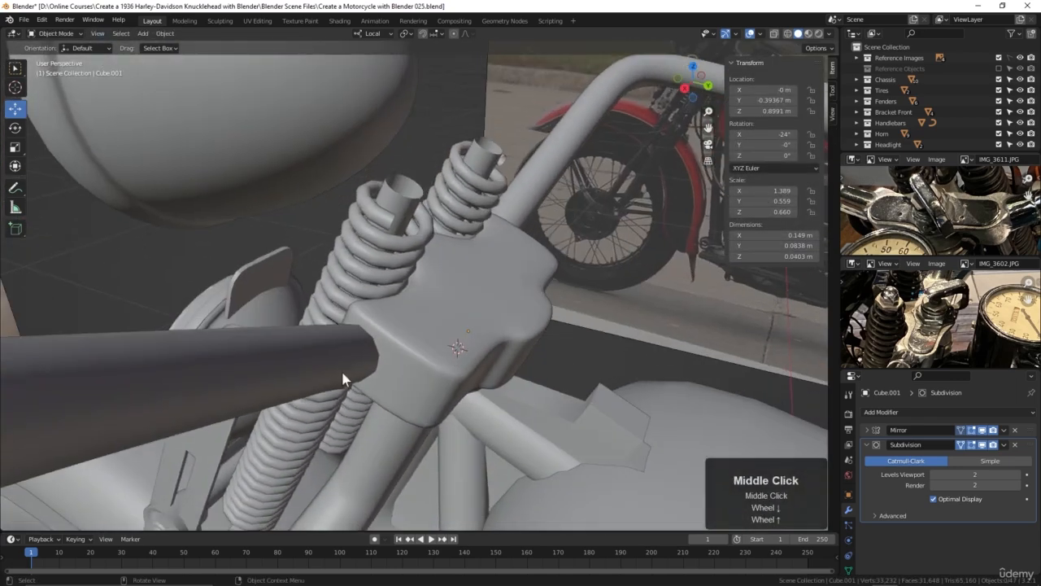
pyautogui.scroll(-4, 339, 366)
pyautogui.click(373, 416)
pyautogui.keyDown('shift'); pyautogui.click(413, 447); pyautogui.keyUp('shift')
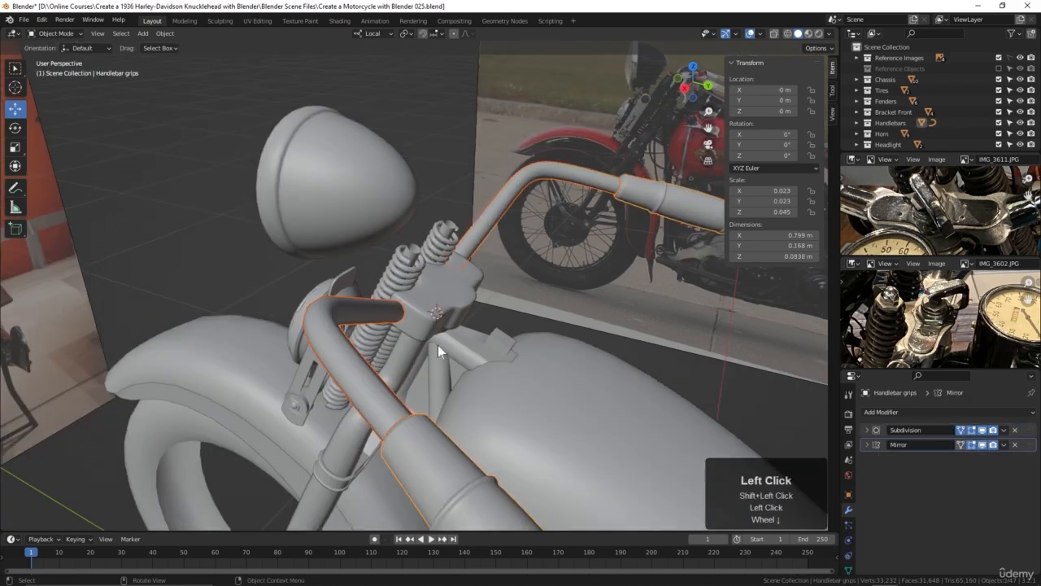
pyautogui.scroll(-6, 459, 367)
pyautogui.moveTo(461, 370); pyautogui.dragTo(468, 366, button='middle')
pyautogui.scroll(4, 487, 343)
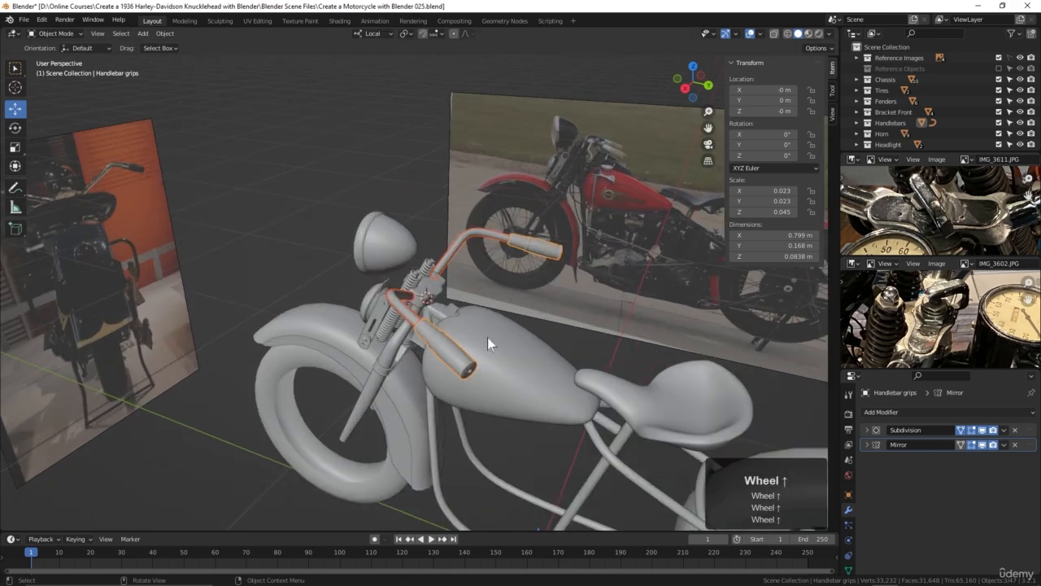
pyautogui.click(359, 33)
pyautogui.click(352, 71)
pyautogui.scroll(-3, 526, 411)
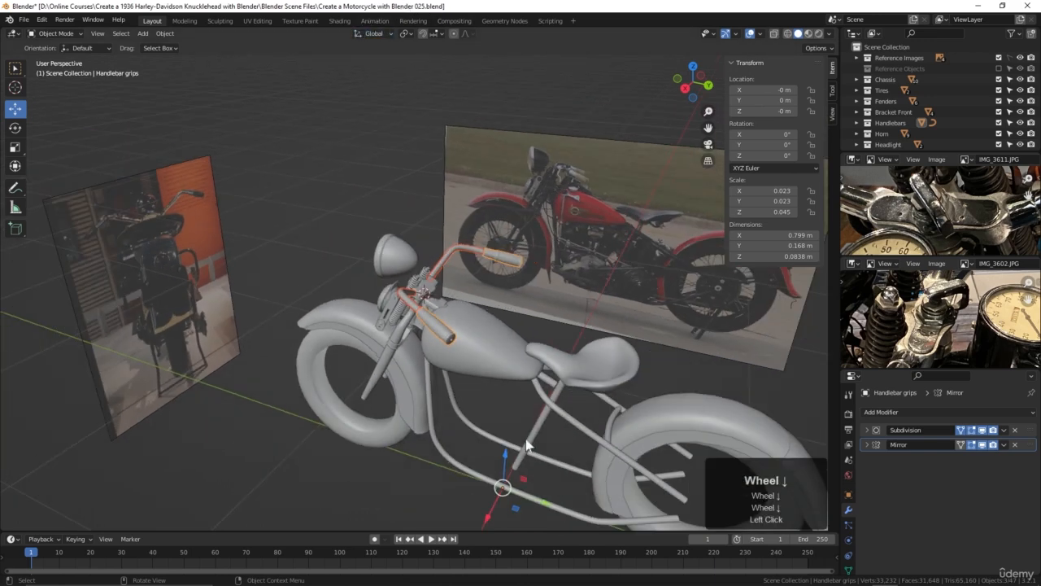
pyautogui.scroll(4, 487, 323)
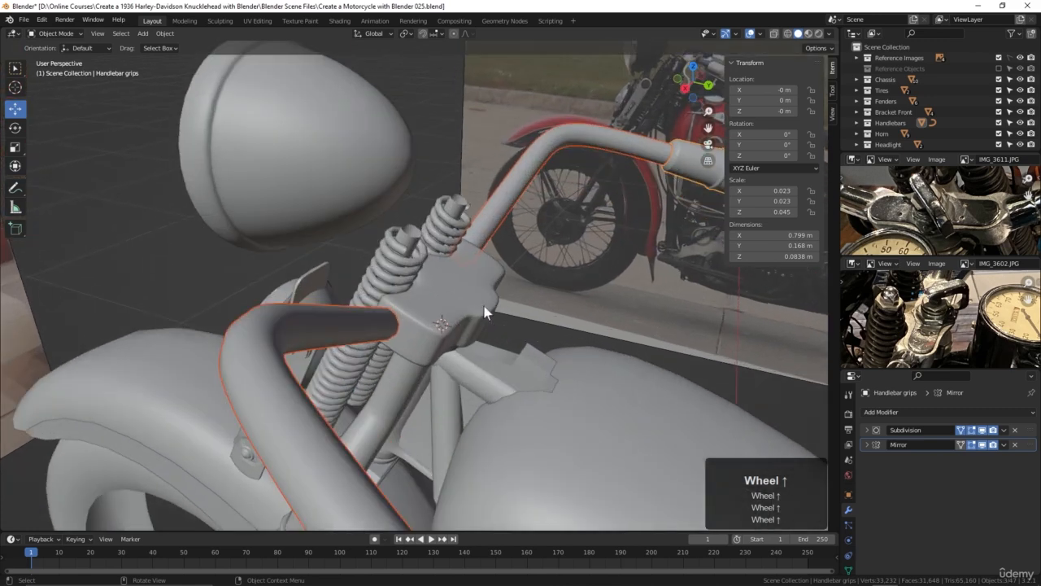
pyautogui.press('g')
pyautogui.press('y')
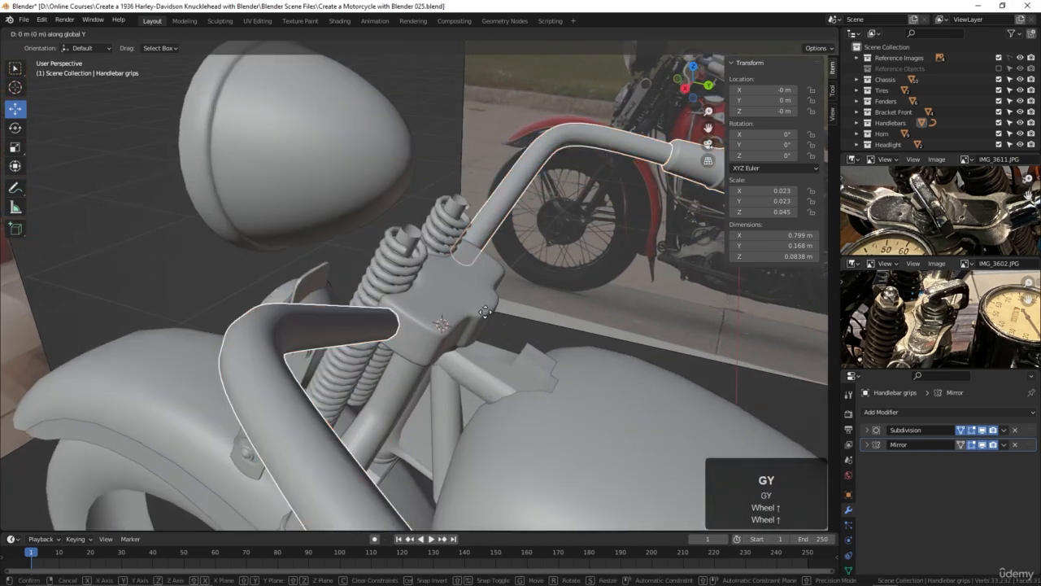
pyautogui.click(488, 315)
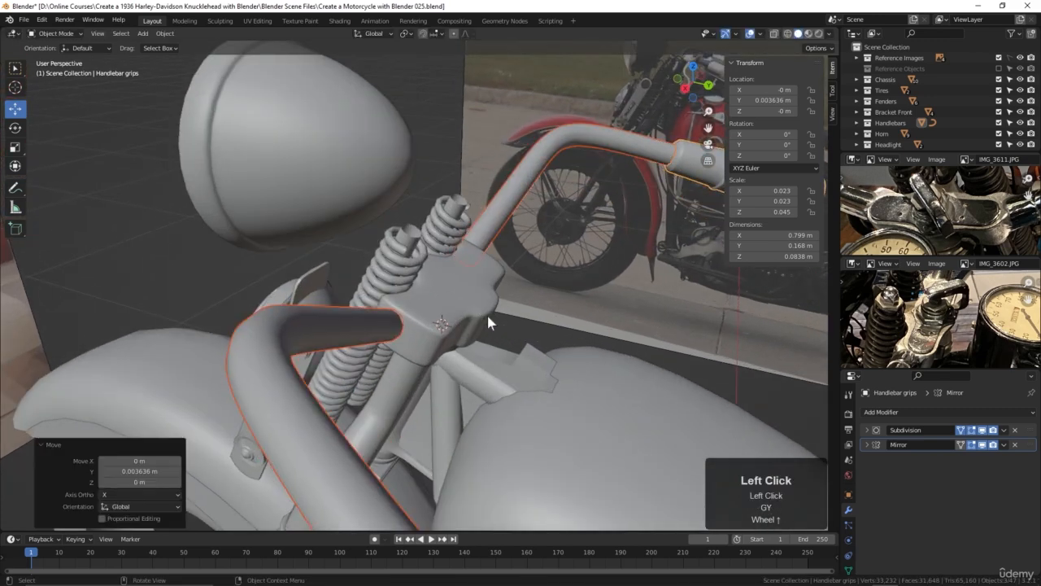
# Cut a side-to-side edge loop through the clamp by the handlebar's end and slide it by a factor of about -0.324
pyautogui.hotkey('alt', 'a')
pyautogui.press('Tab')
pyautogui.moveTo(489, 315); pyautogui.dragTo(390, 313, button='middle')
pyautogui.press('Tab')
pyautogui.click(419, 328)
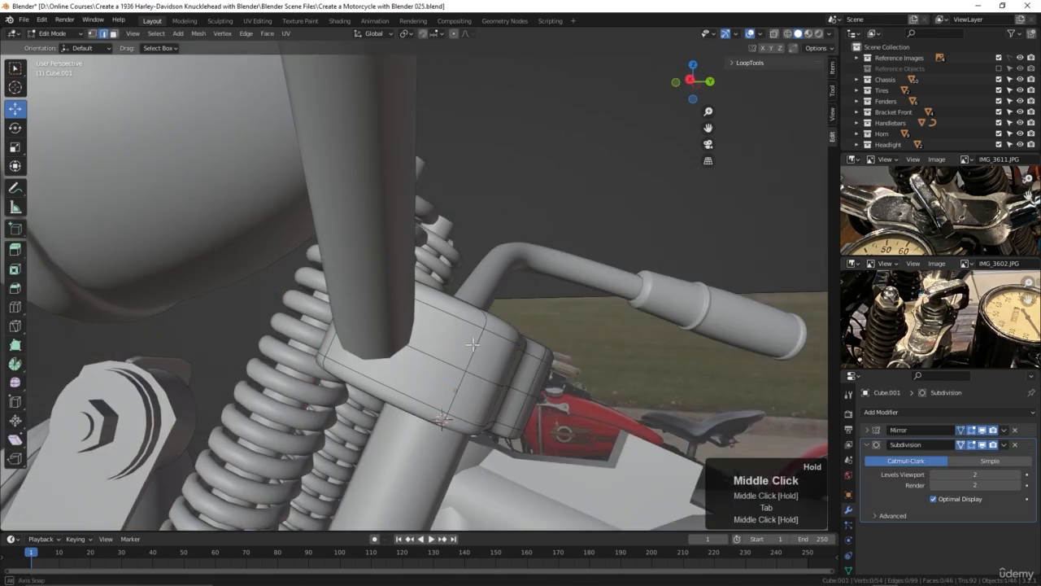
pyautogui.keyDown('shift'); pyautogui.moveTo(382, 338); pyautogui.dragTo(411, 341, button='middle'); pyautogui.keyUp('shift')
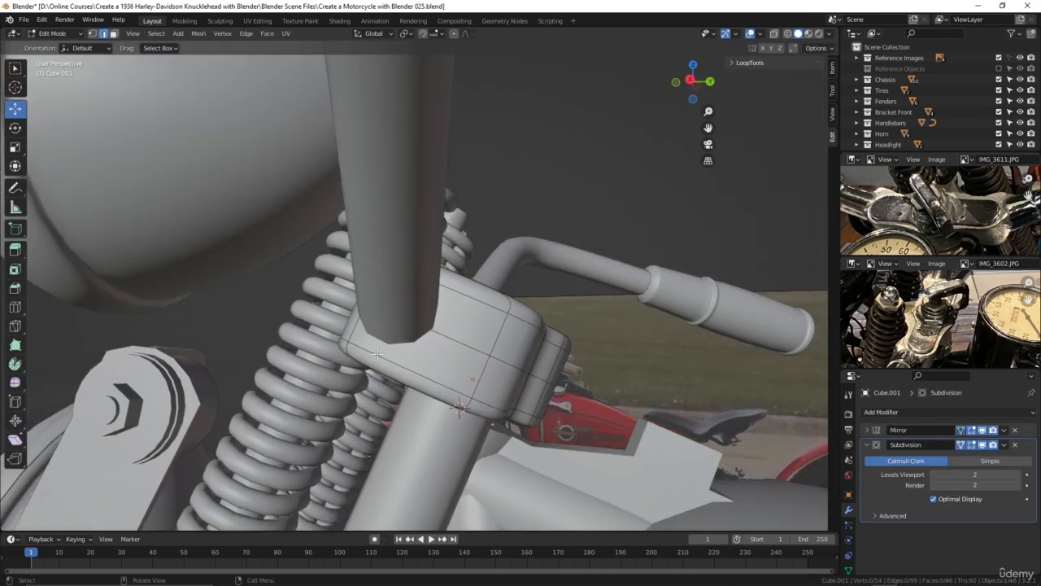
pyautogui.hotkey('ctrl', 'r')
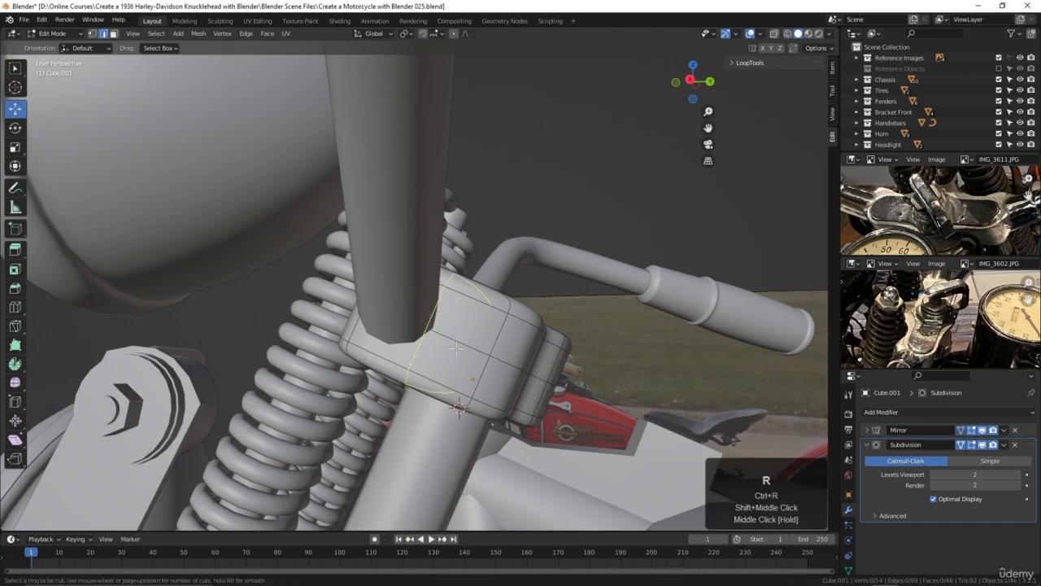
pyautogui.doubleClick(439, 357)
pyautogui.moveTo(439, 358); pyautogui.dragTo(399, 368, button='middle')
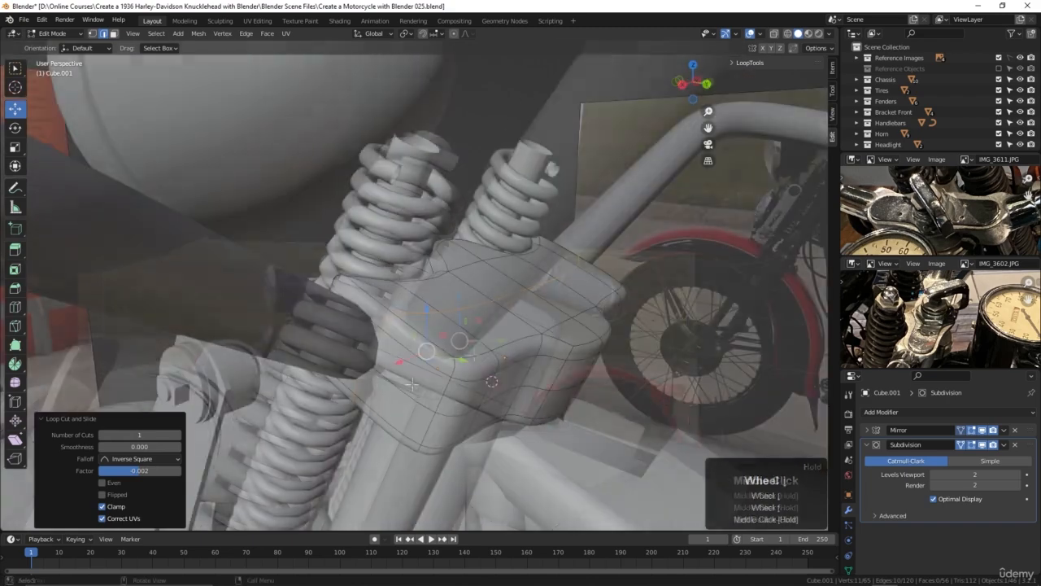
pyautogui.press('g')
pyautogui.press('g')
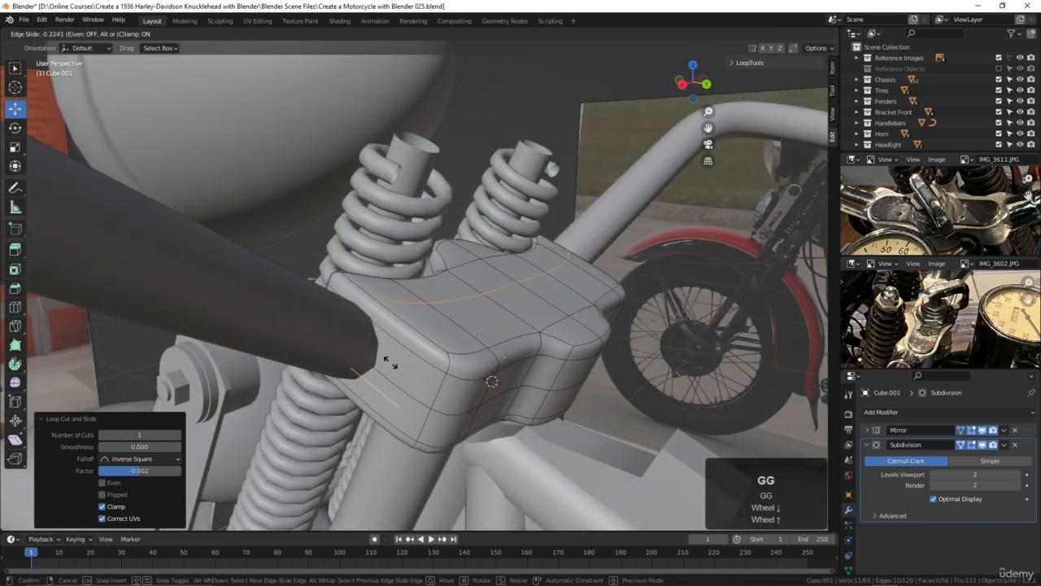
pyautogui.click(392, 364)
# Cut a second side-to-side edge loop through the clamp, behind the one beside the handlebar's end
pyautogui.moveTo(392, 363); pyautogui.dragTo(442, 343, button='middle')
pyautogui.hotkey('ctrl', 'r')
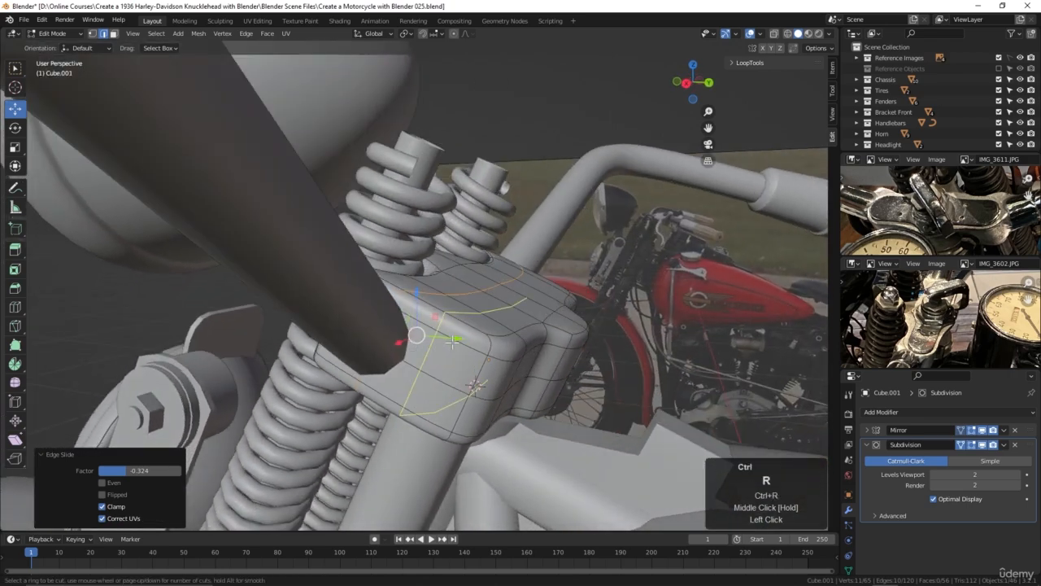
pyautogui.click(444, 343)
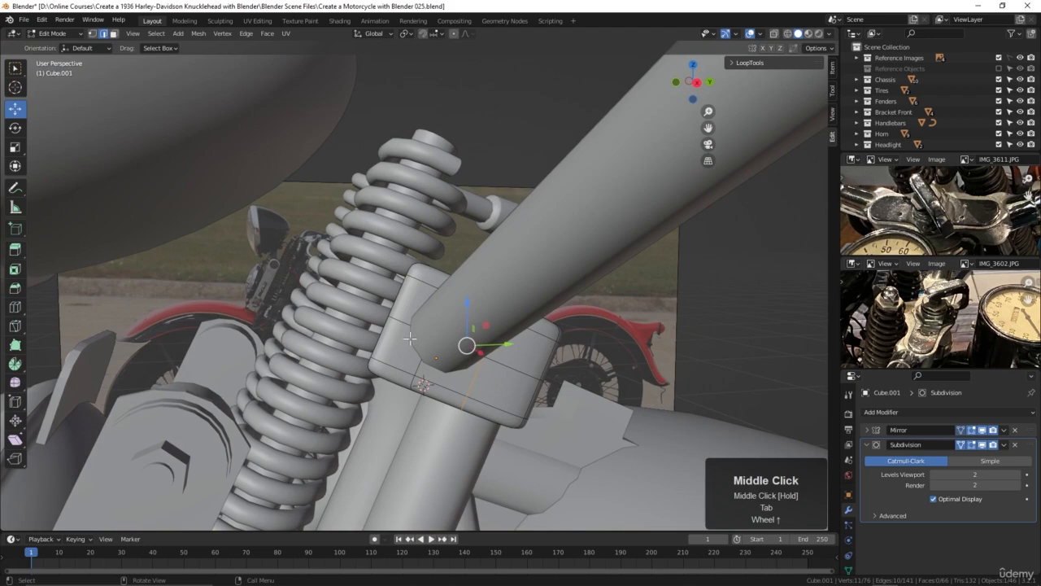
# Select the four faces around the handlebar on the clamp's outer end and snap the 3D cursor to them
pyautogui.press('3')
pyautogui.click(411, 303)
pyautogui.keyDown('shift'); pyautogui.click(434, 363); pyautogui.keyUp('shift')
pyautogui.keyDown('shift'); pyautogui.click(450, 366); pyautogui.keyUp('shift')
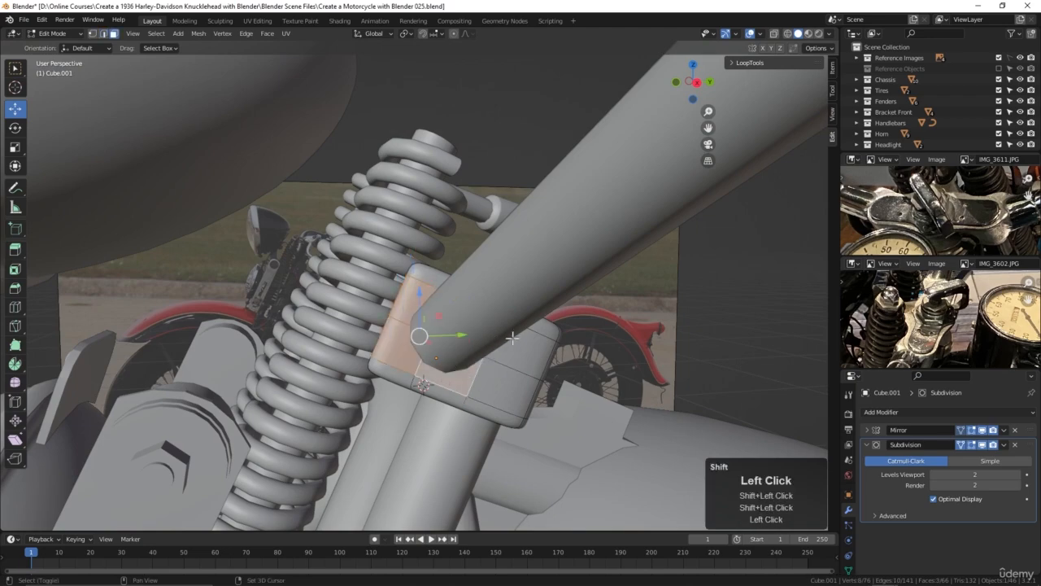
pyautogui.scroll(3, 505, 336)
pyautogui.moveTo(488, 336); pyautogui.dragTo(461, 335, button='middle')
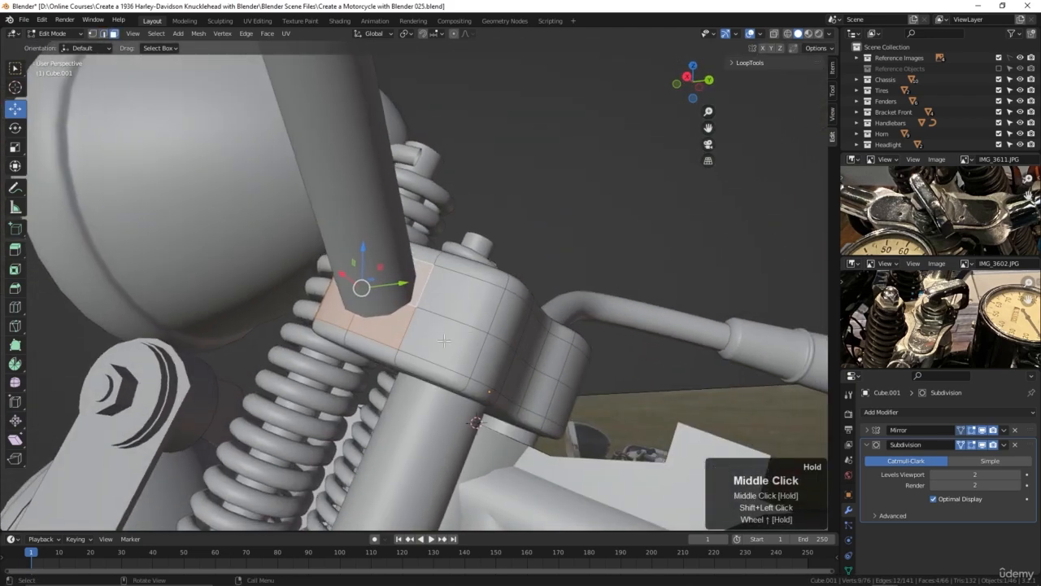
pyautogui.moveTo(394, 344); pyautogui.dragTo(388, 371, button='middle')
pyautogui.hotkey('shift', 's')
pyautogui.press('2')
# Return to Object Mode and add a cylinder mesh at the 3D cursor
pyautogui.press('Tab')
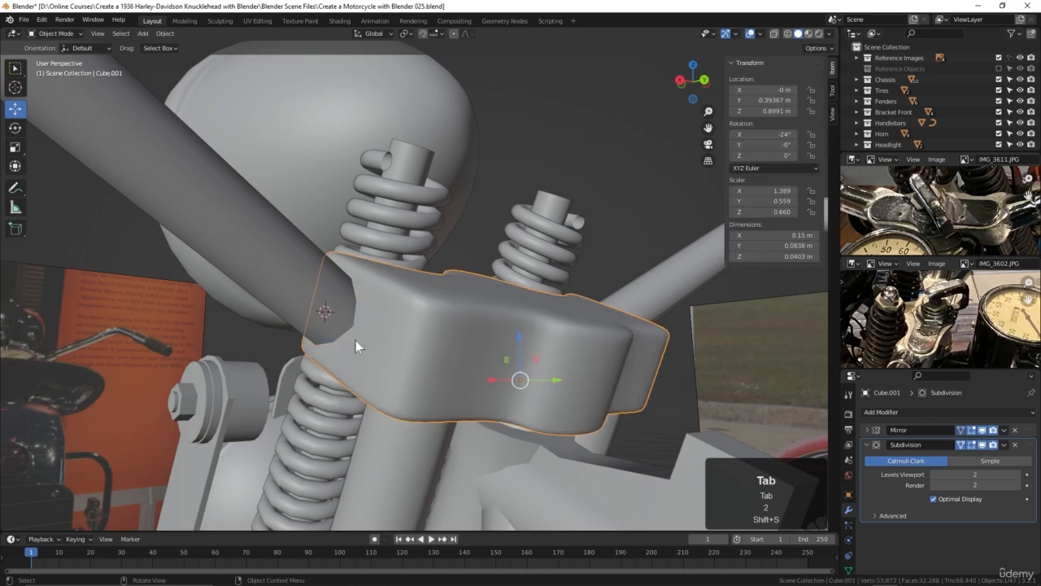
pyautogui.hotkey('shift', 'a')
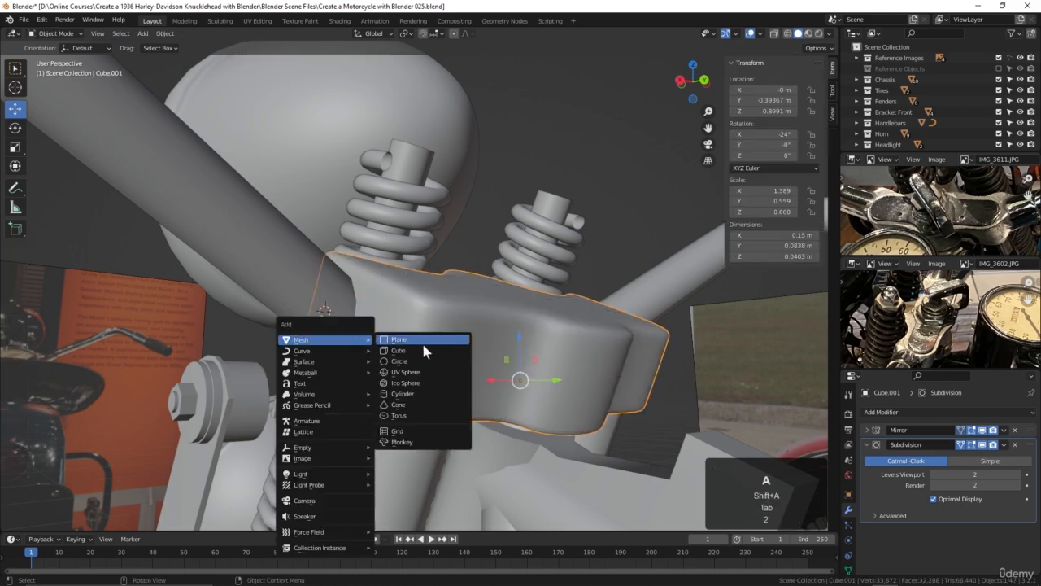
pyautogui.click(406, 394)
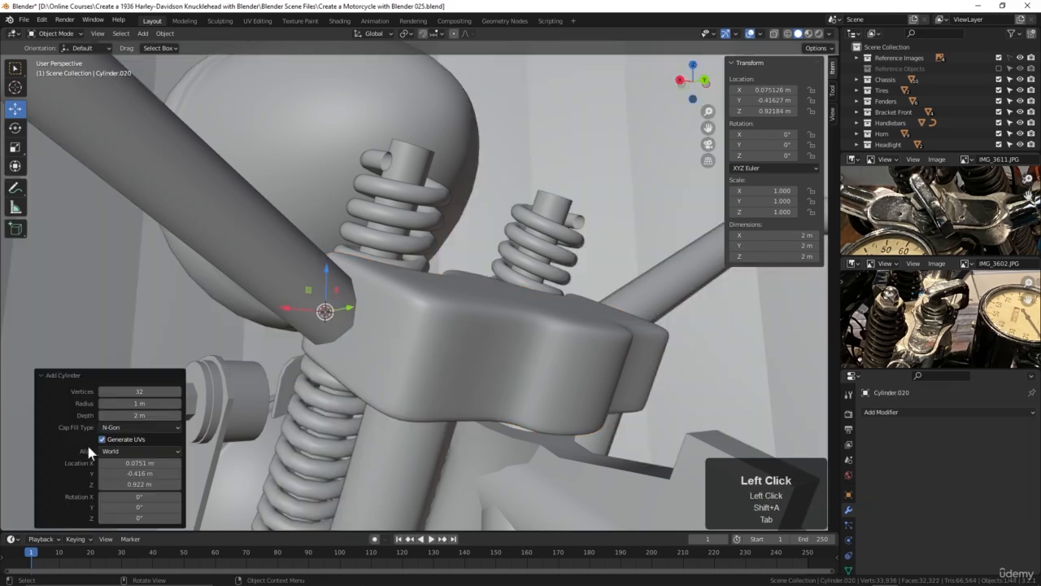
# Set the new cylinder to 8 vertices, 0.1 m radius, 0.2 m depth and a cap fill type of Nothing
pyautogui.click(131, 392)
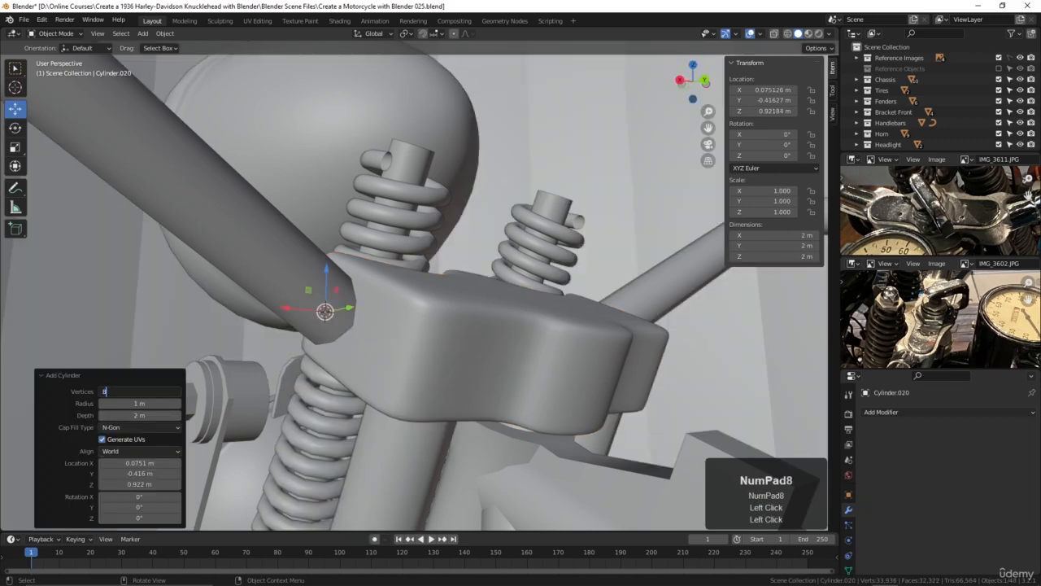
pyautogui.write('8')
pyautogui.press('KP_Enter')
pyautogui.click(134, 402)
pyautogui.write('.1')
pyautogui.press('Tab')
pyautogui.write('.')
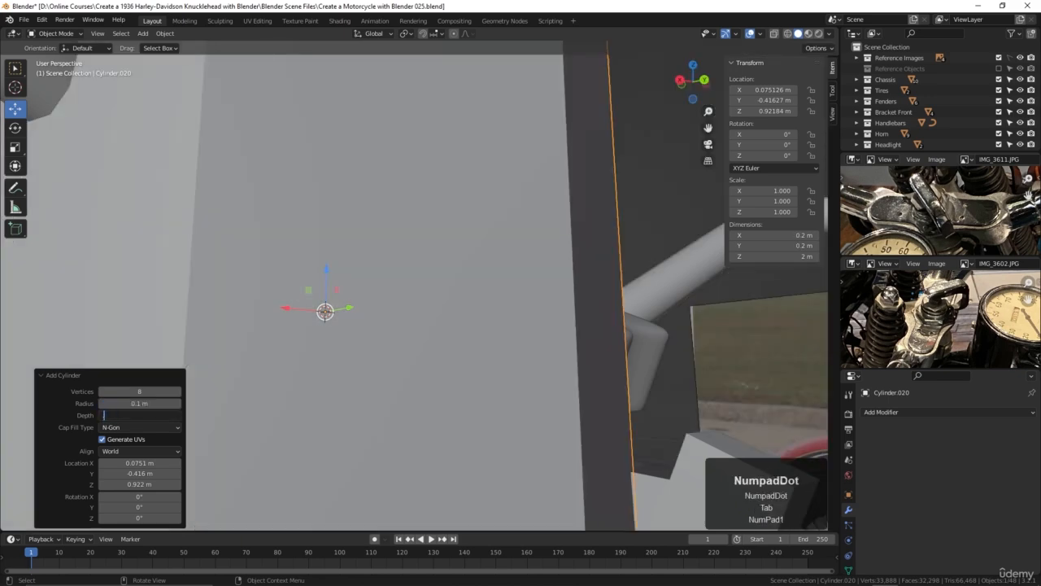
pyautogui.write('2')
pyautogui.press('KP_Enter')
pyautogui.click(143, 429)
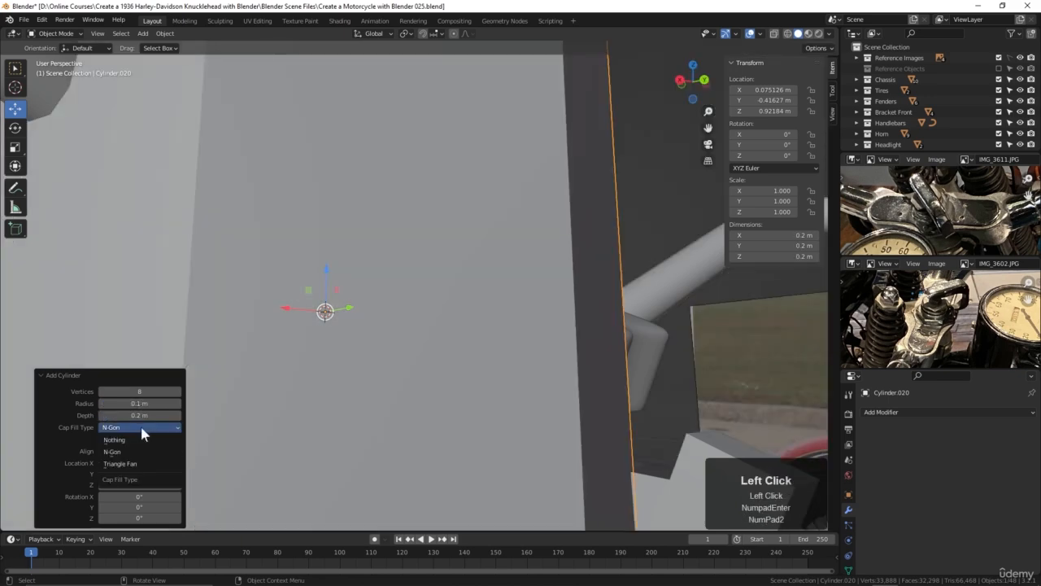
pyautogui.click(117, 440)
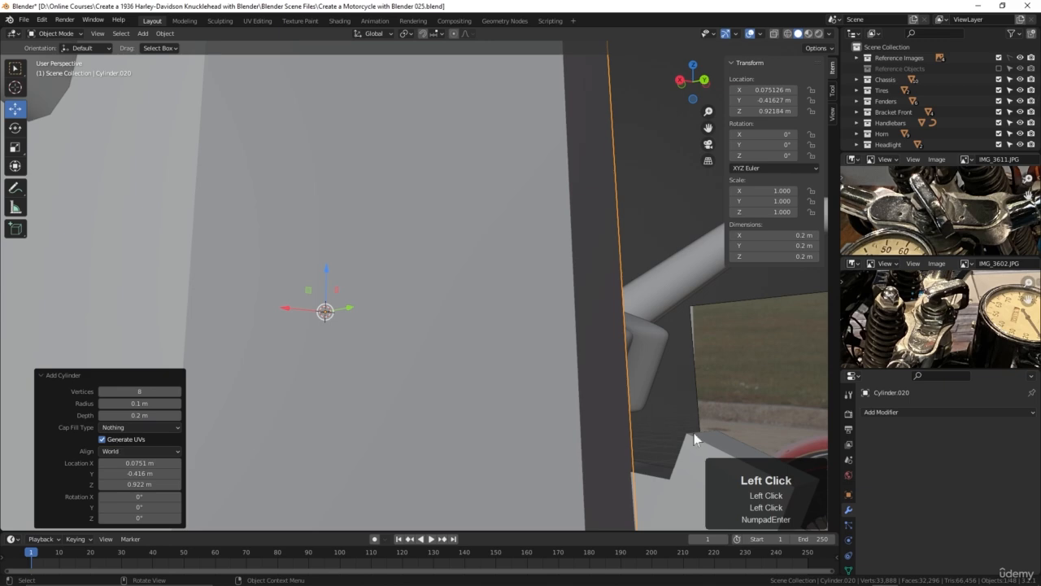
# Scale the cylinder down to 0.153 and rotate it 63.8° in the front view to follow the handlebar's slope
pyautogui.press('s')
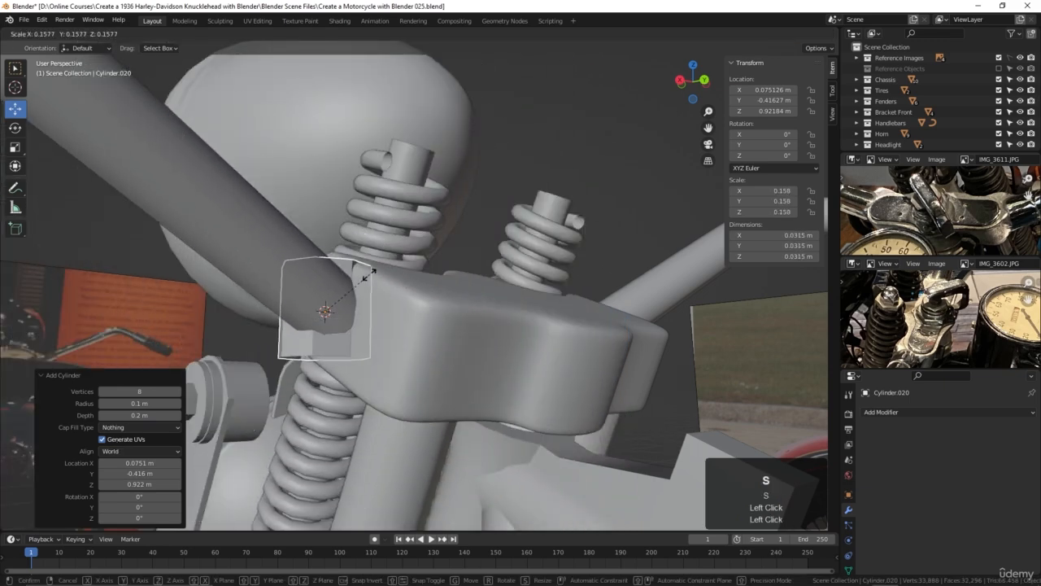
pyautogui.click(370, 280)
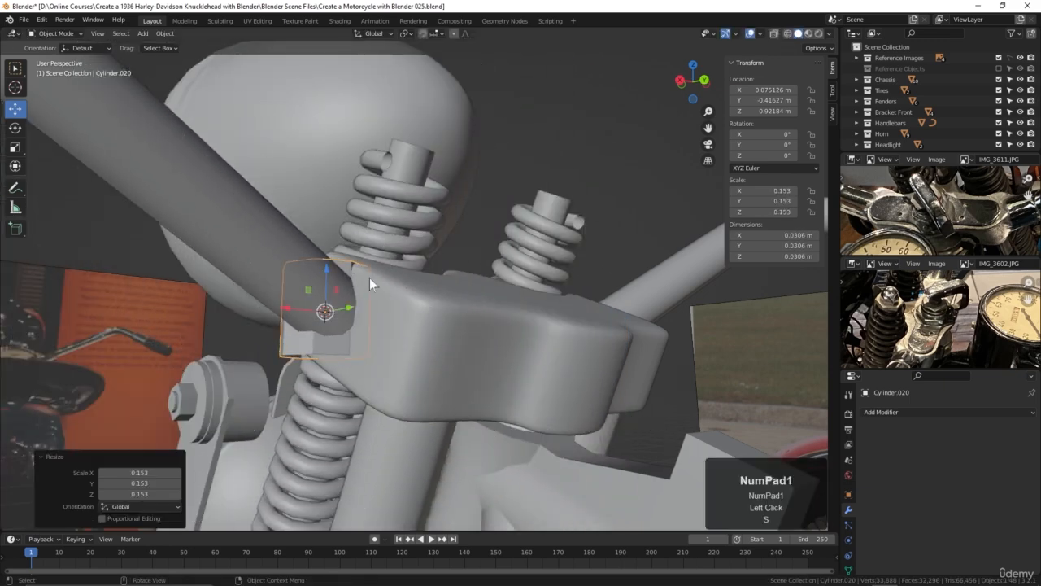
pyautogui.press('KP_1')
pyautogui.press('r')
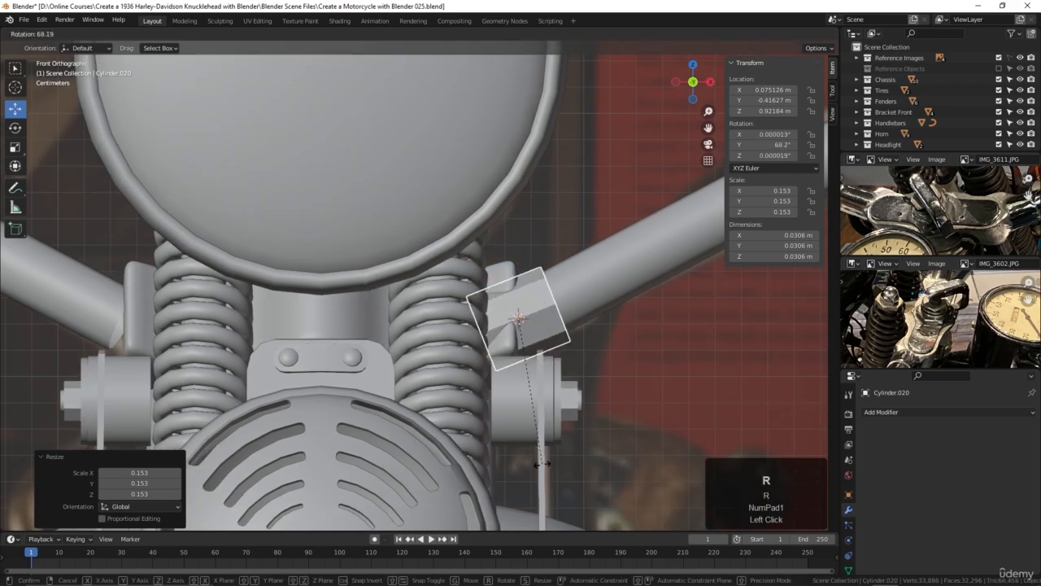
pyautogui.click(552, 457)
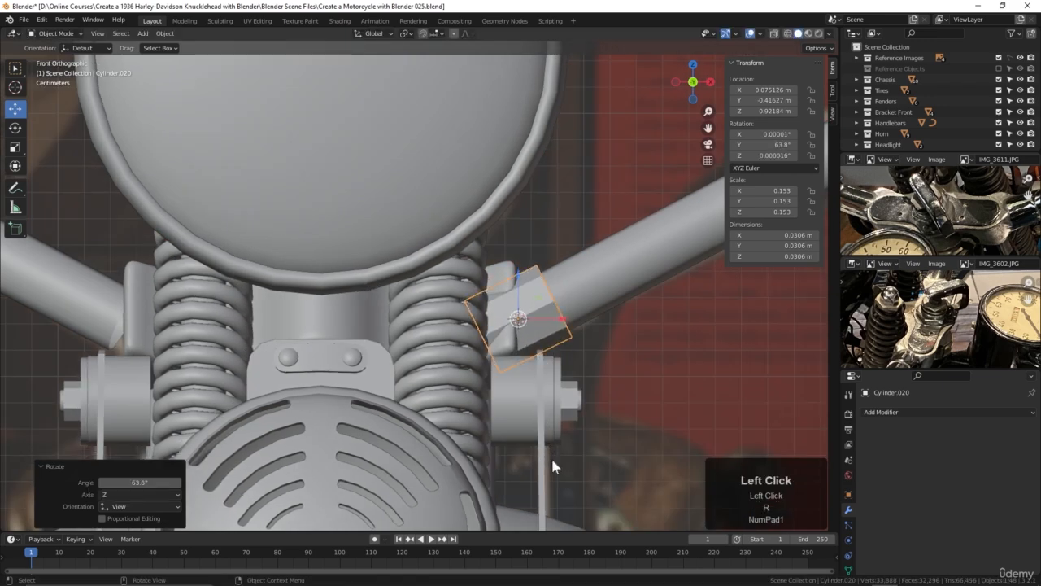
# Move the cylinder outward onto the handlebar beside the clamp, then shift it about 0.0116 m along Y to centre it on the bar
pyautogui.press('g')
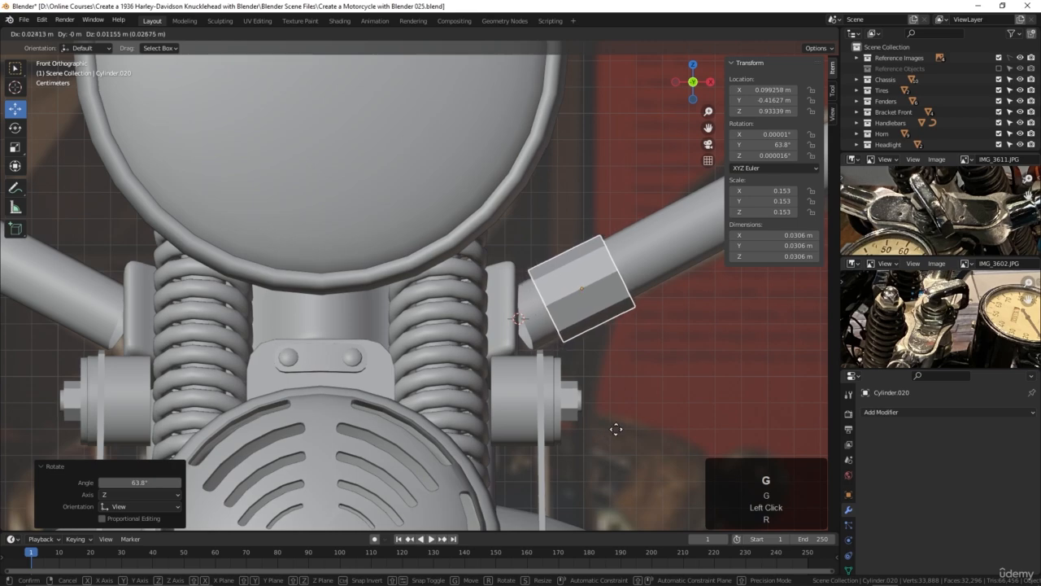
pyautogui.click(627, 424)
pyautogui.moveTo(684, 413); pyautogui.dragTo(588, 404, button='middle')
pyautogui.moveTo(461, 283); pyautogui.dragTo(484, 284)
pyautogui.moveTo(485, 284); pyautogui.dragTo(525, 421, button='middle')
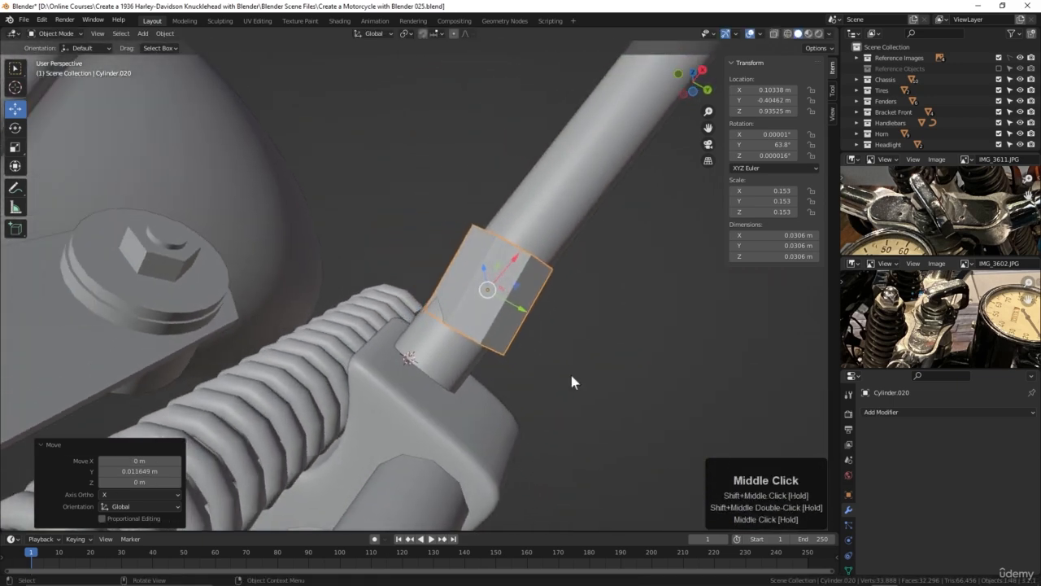
# Rotate the cylinder about 7.18° in the angled view and nudge it so it lines up with the handlebar's axis
pyautogui.press('r')
pyautogui.click(570, 400)
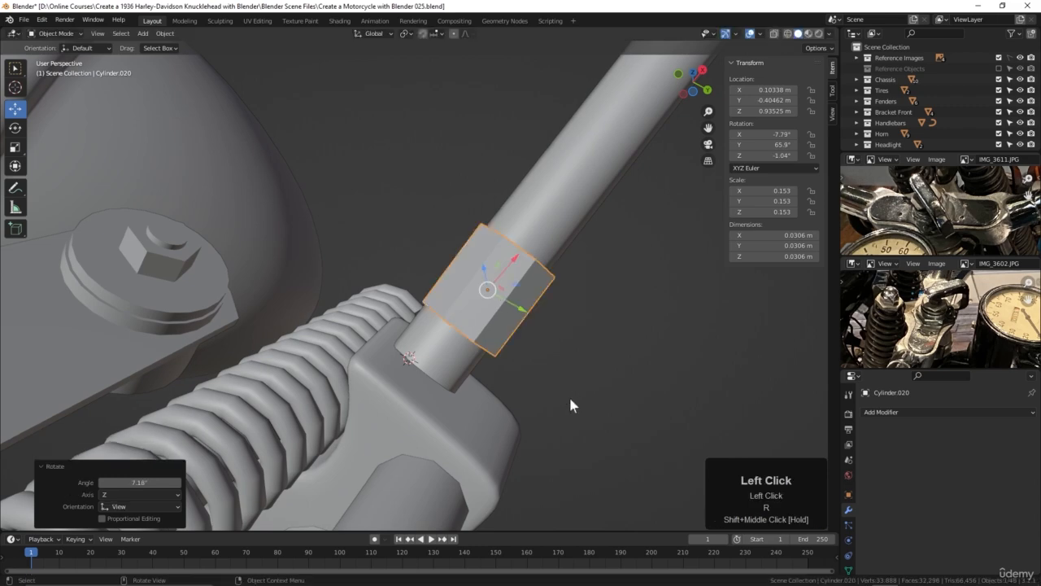
pyautogui.press('g')
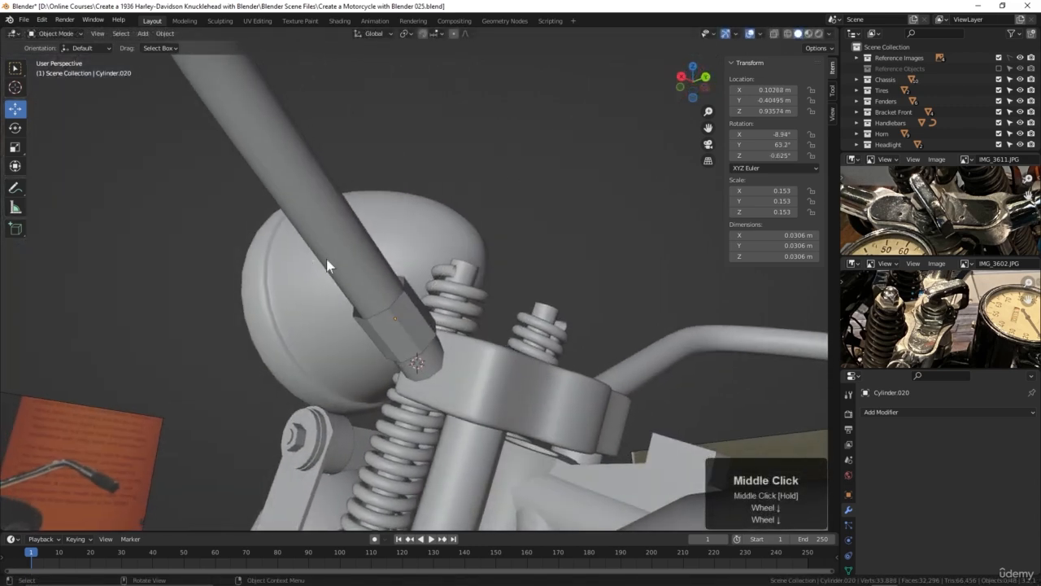
pyautogui.click(326, 258)
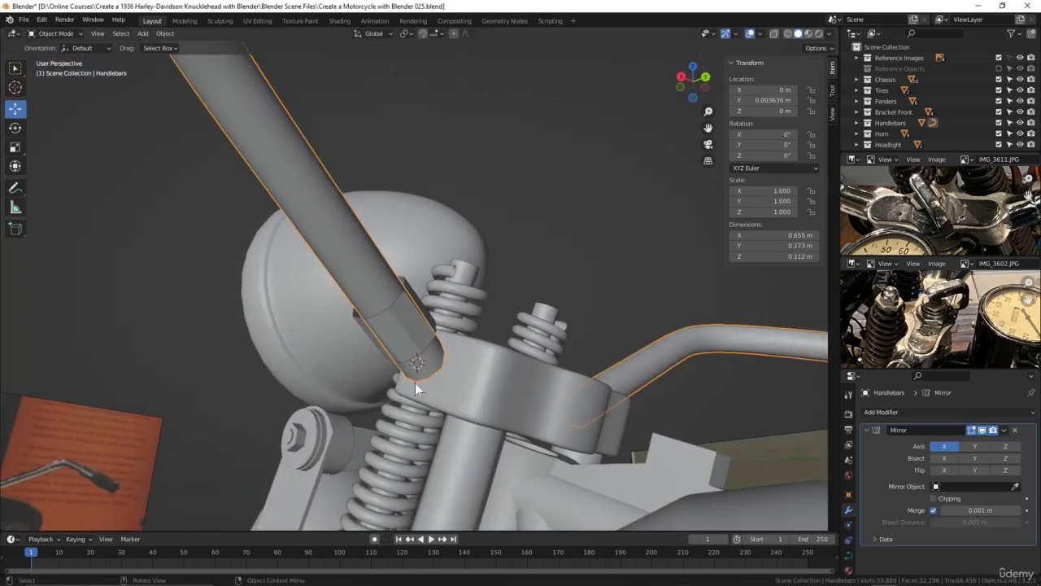
pyautogui.press('Tab')
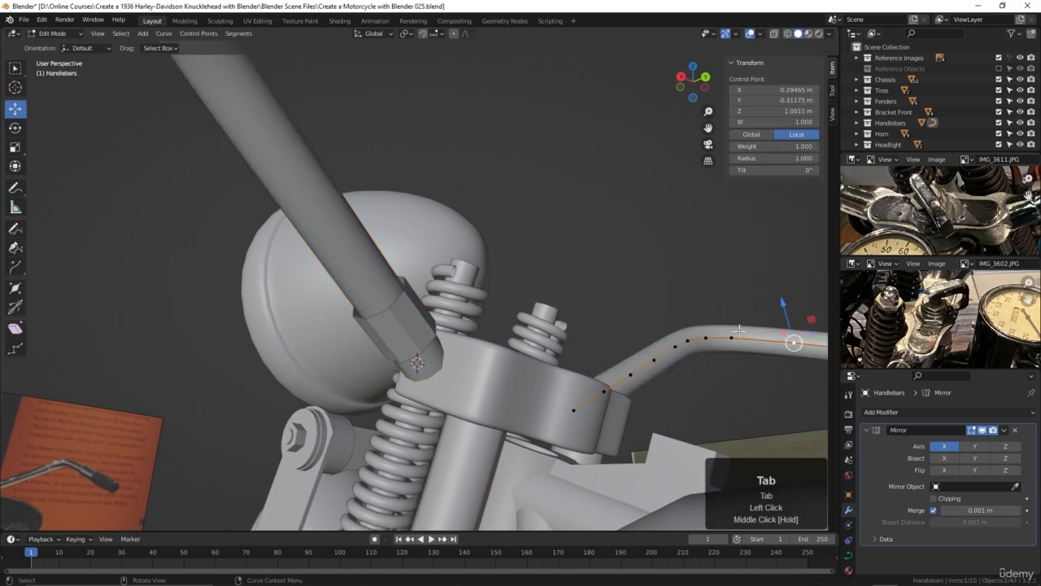
pyautogui.press('Tab')
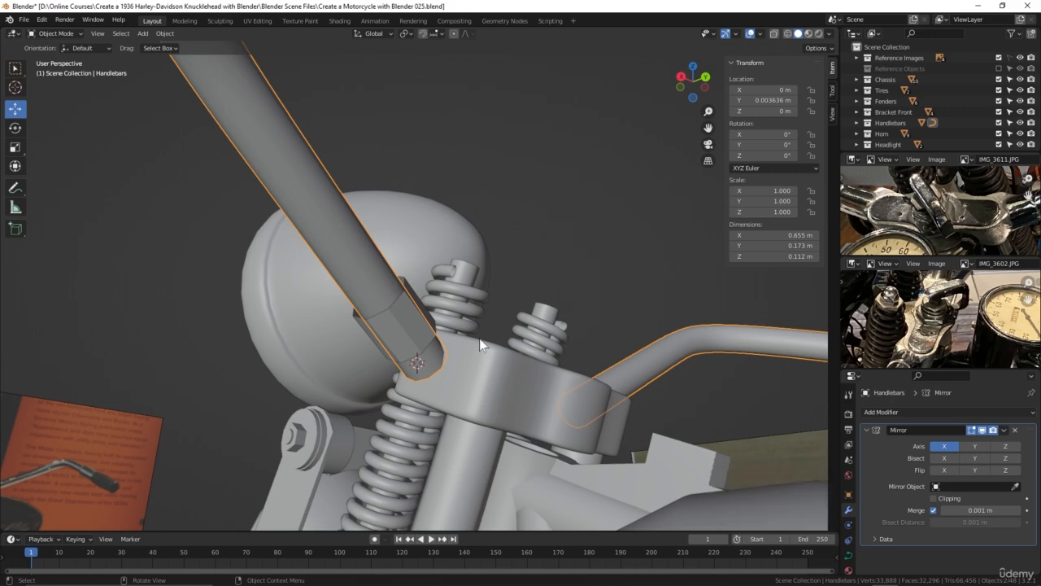
# Switch the transform orientation to Local and rotate the cylinder about 26.5° around its local Z axis
pyautogui.moveTo(464, 353); pyautogui.dragTo(531, 395, button='middle')
pyautogui.scroll(3, 488, 381)
pyautogui.click(469, 304)
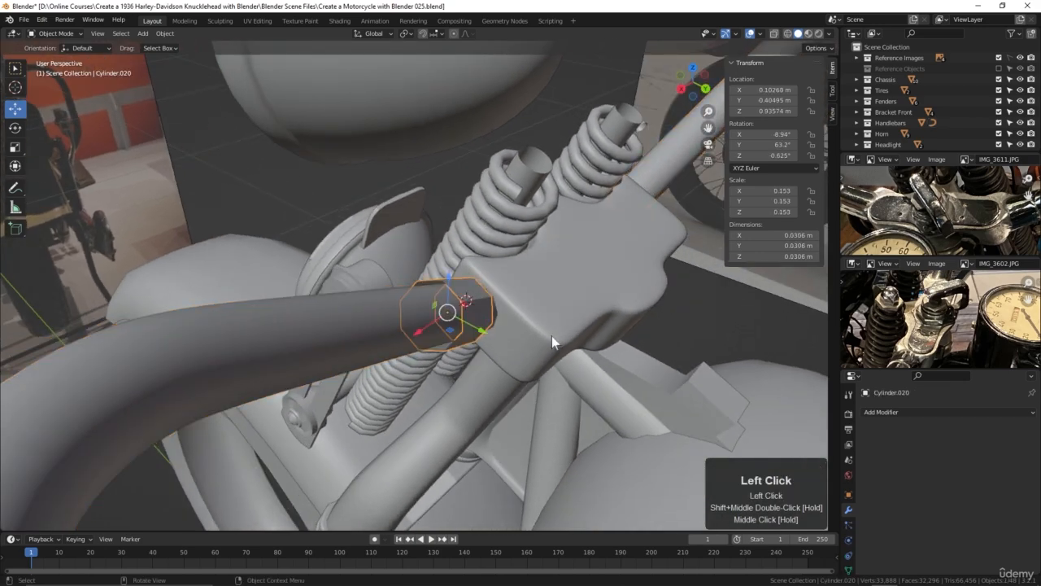
pyautogui.click(376, 33)
pyautogui.click(353, 79)
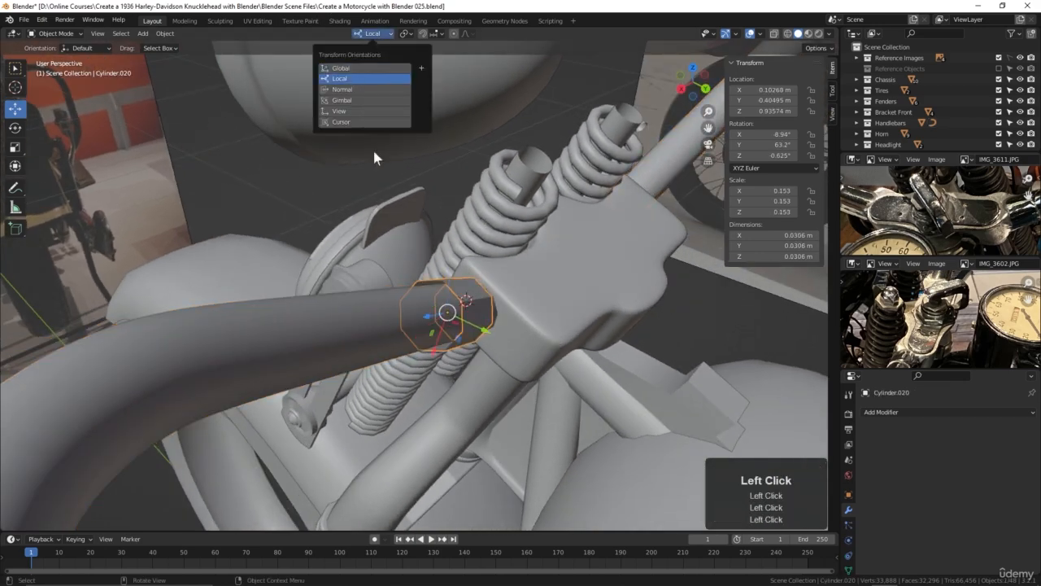
pyautogui.moveTo(543, 305); pyautogui.dragTo(462, 317, button='middle')
pyautogui.scroll(3, 462, 317)
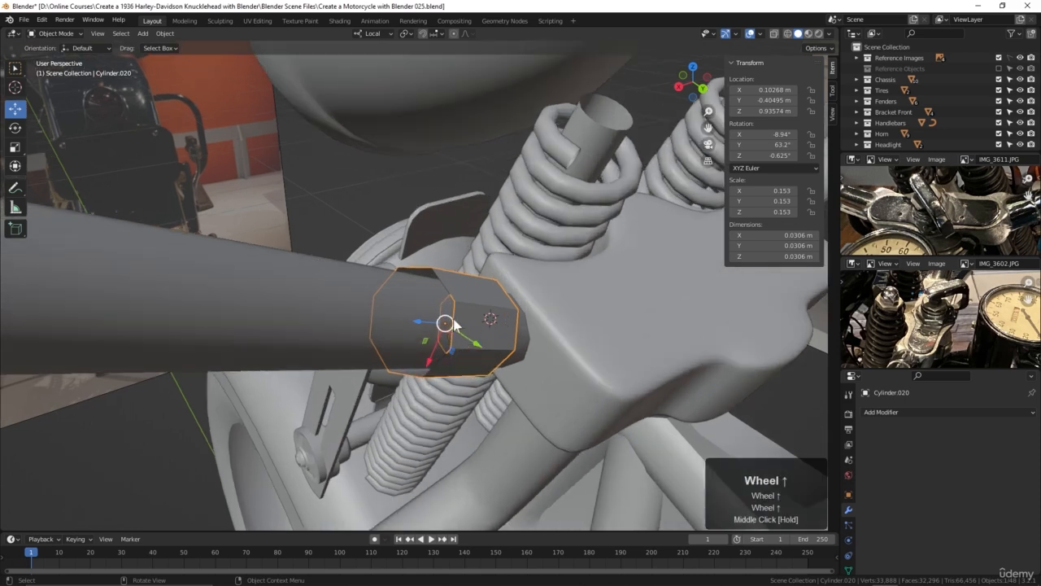
pyautogui.press('r')
pyautogui.press('z')
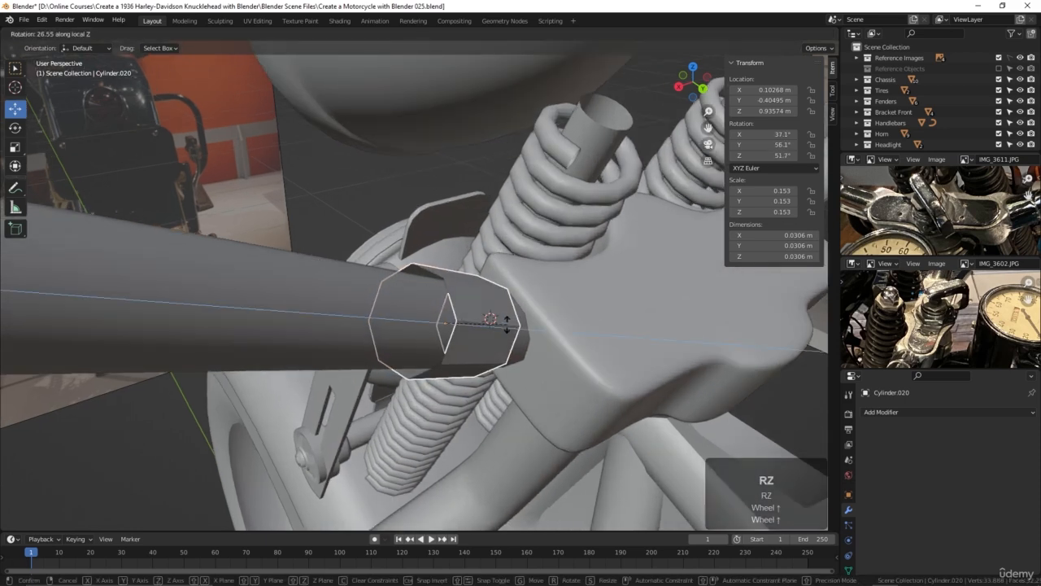
pyautogui.click(507, 324)
pyautogui.moveTo(534, 336)
pyautogui.mouseDown(button='middle')
pyautogui.moveTo(525, 314)
pyautogui.moveTo(545, 345)
pyautogui.mouseUp(button='middle')
pyautogui.click(550, 358)
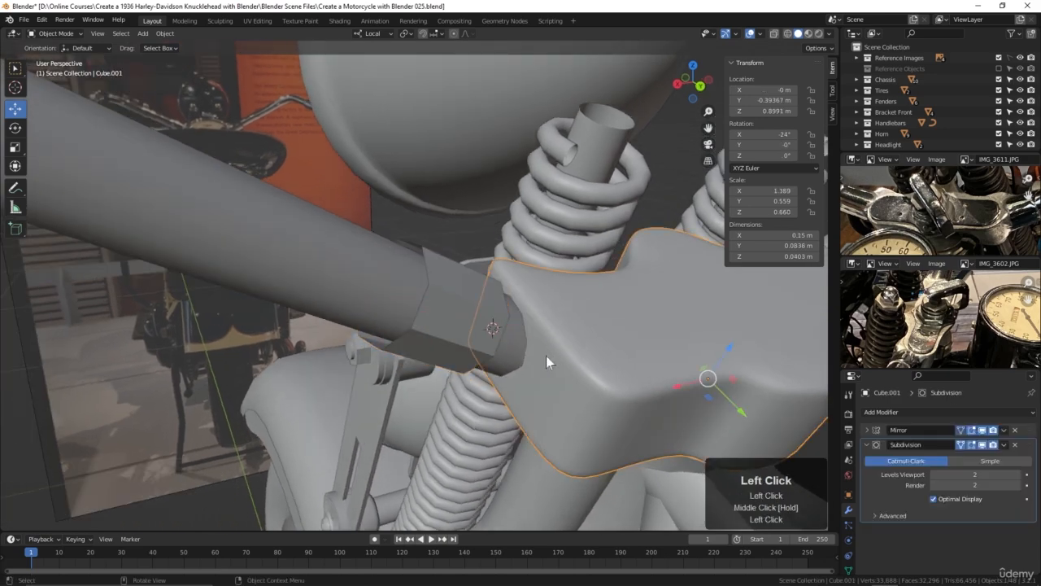
pyautogui.press('Tab')
pyautogui.moveTo(555, 392); pyautogui.dragTo(589, 352, button='middle')
pyautogui.press('Tab')
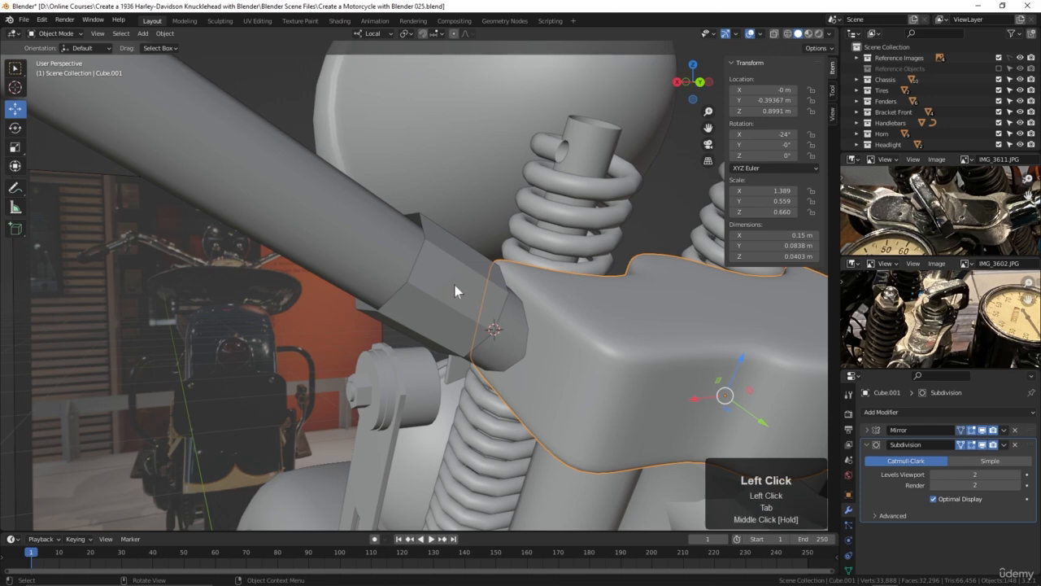
# Join the cylinder around the handlebar into the clamp object, keeping the clamp as the active object
pyautogui.click(455, 286)
pyautogui.keyDown('shift'); pyautogui.click(569, 361); pyautogui.keyUp('shift')
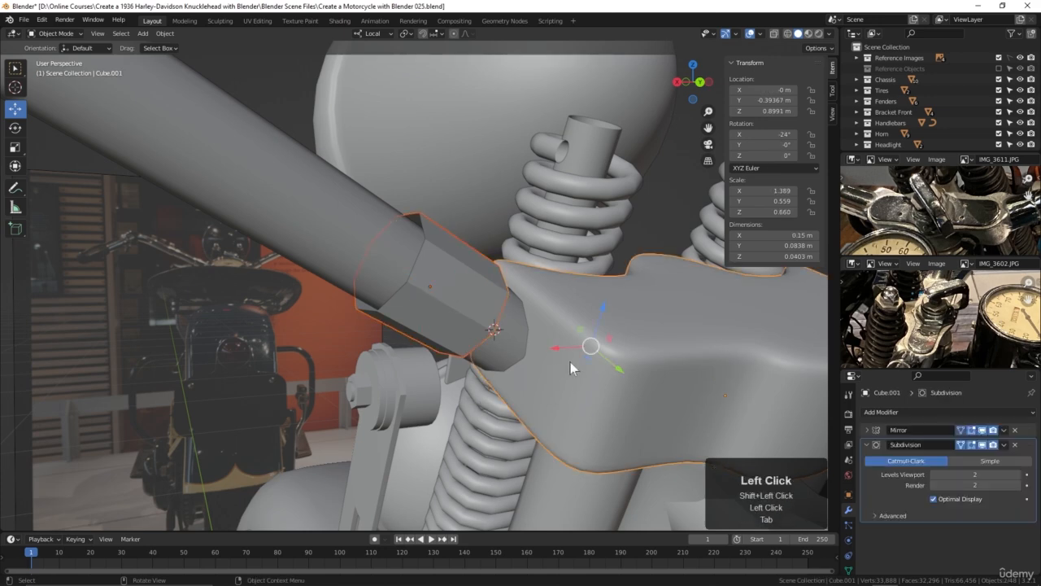
pyautogui.moveTo(568, 359); pyautogui.dragTo(572, 364, button='middle')
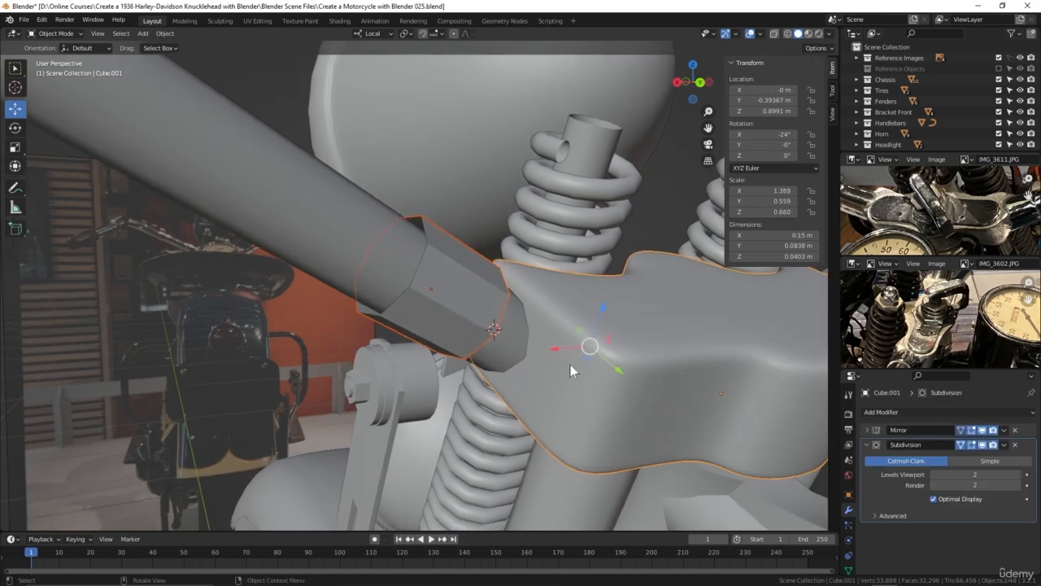
pyautogui.press('ctrl')
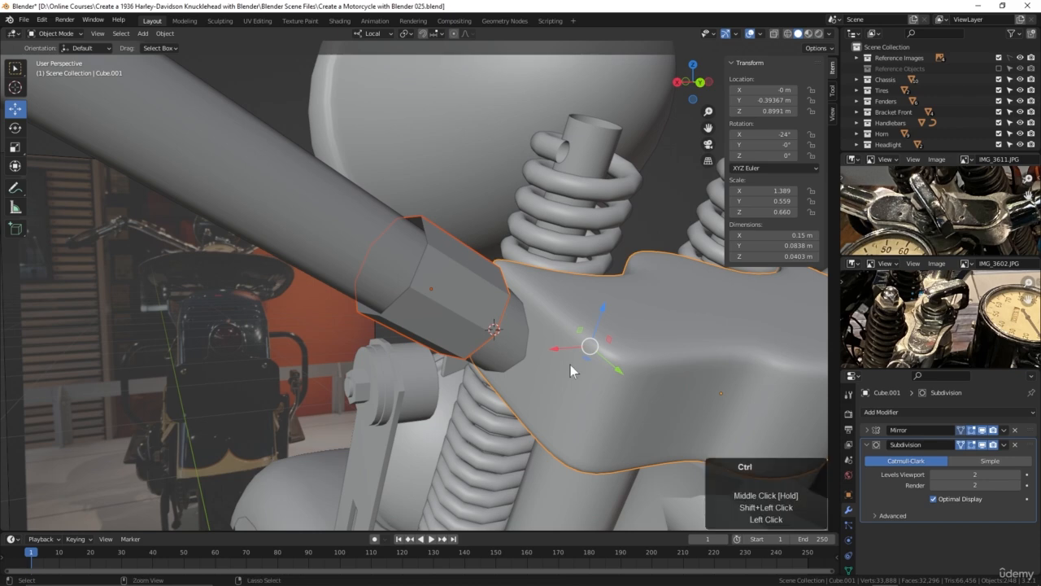
pyautogui.hotkey('ctrl', 'j')
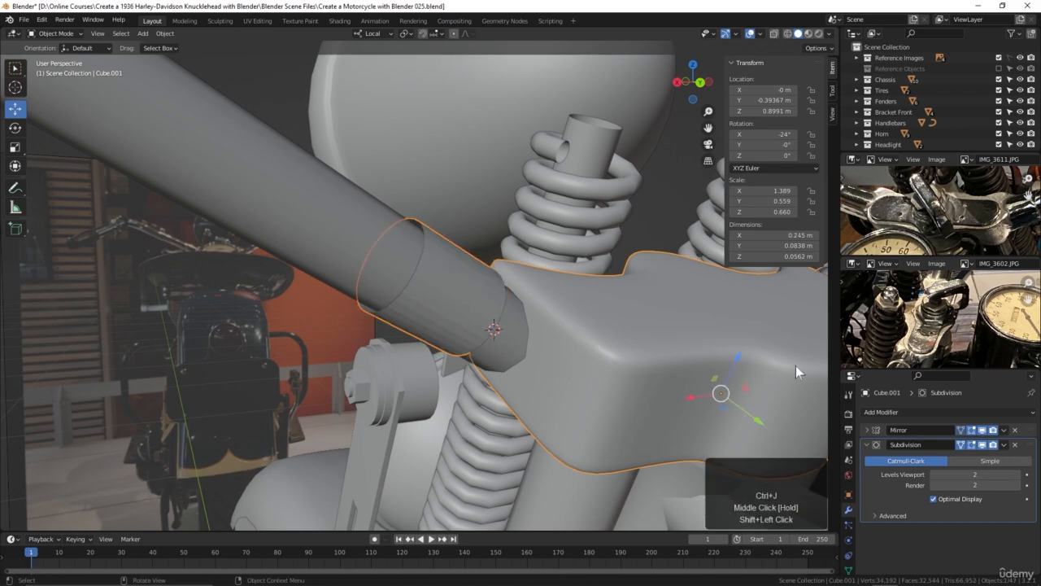
# Apply Shade Smooth to the joined clamp object
pyautogui.scroll(-4, 663, 362)
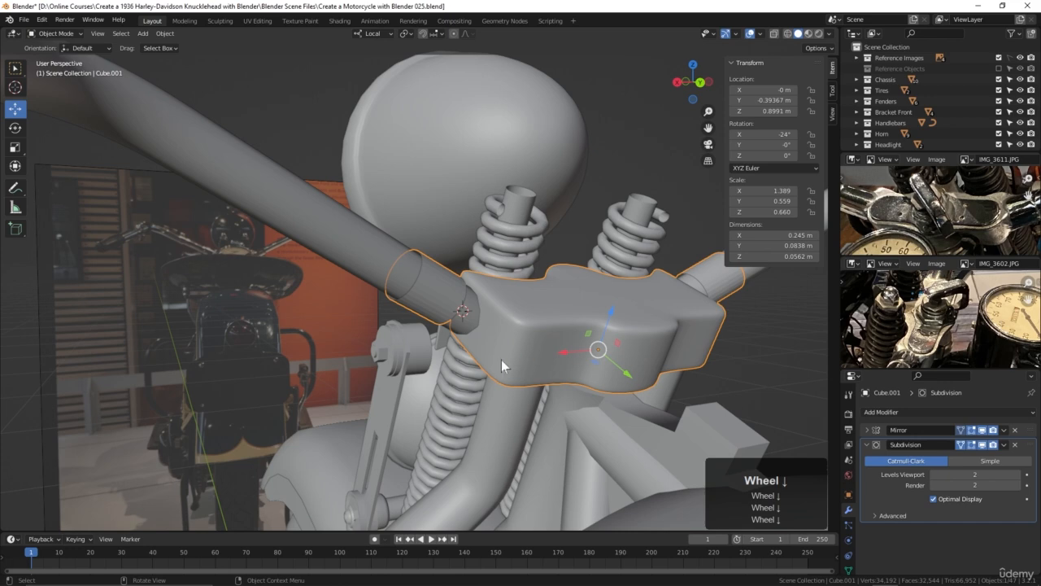
pyautogui.scroll(4, 457, 324)
pyautogui.rightClick(460, 290)
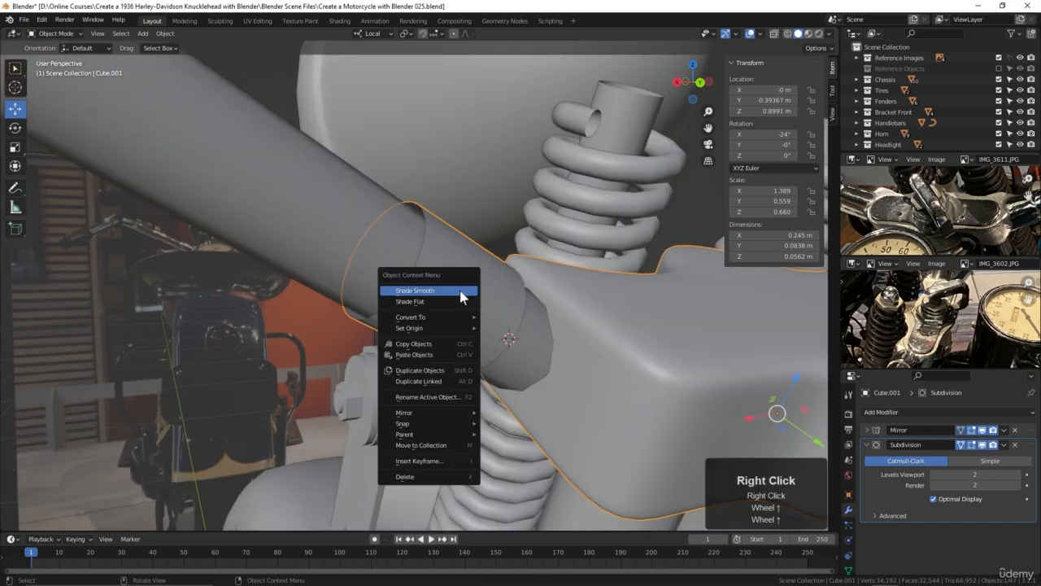
pyautogui.click(439, 292)
pyautogui.moveTo(529, 375); pyautogui.dragTo(526, 351, button='middle')
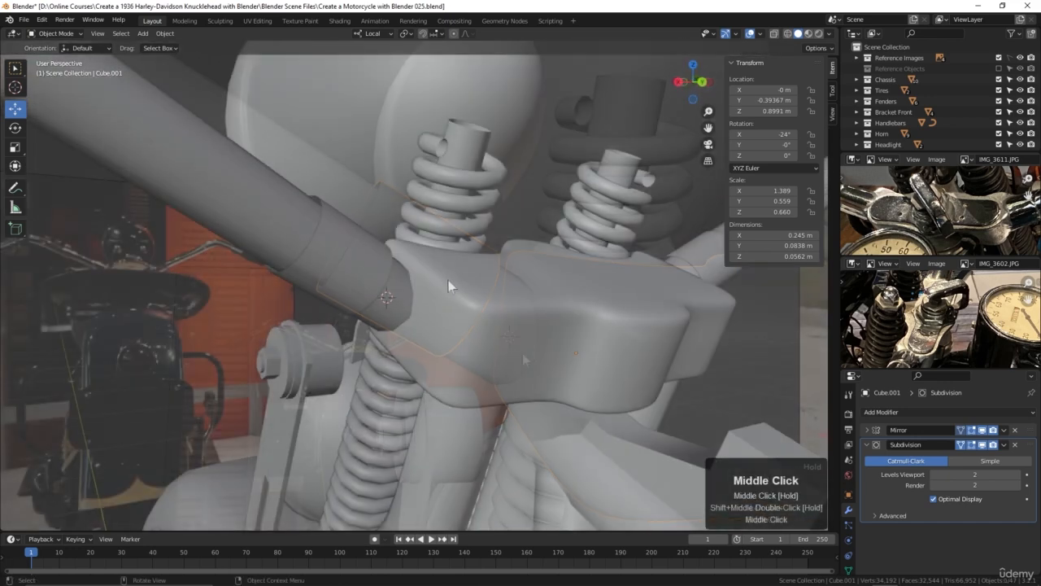
# Enter Edit Mode on the clamp and cut an edge loop across its end face where the handlebar meets it
pyautogui.moveTo(448, 280); pyautogui.dragTo(399, 317, button='middle')
pyautogui.click(471, 316)
pyautogui.press('Tab')
pyautogui.scroll(2, 399, 316)
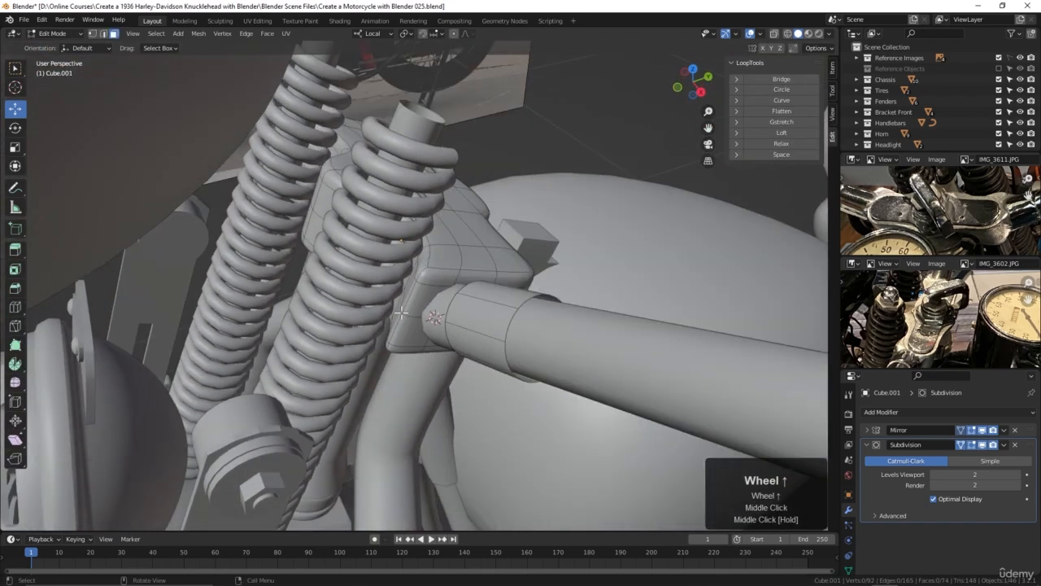
pyautogui.hotkey('ctrl', 'r')
pyautogui.click(426, 289)
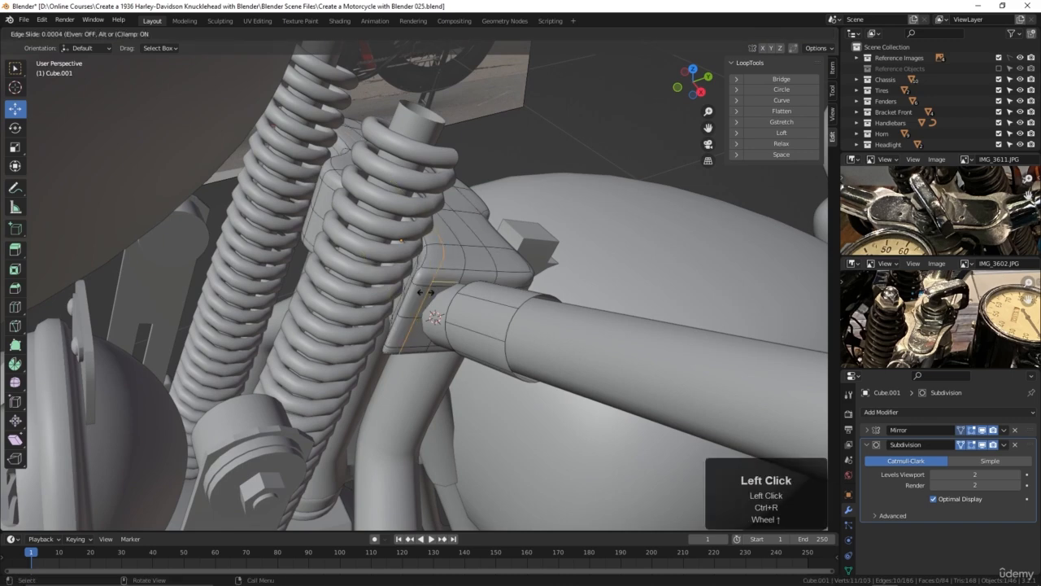
pyautogui.click(429, 293)
pyautogui.moveTo(419, 284)
pyautogui.mouseDown(button='middle')
pyautogui.moveTo(416, 299)
pyautogui.moveTo(427, 279)
pyautogui.moveTo(420, 288)
pyautogui.mouseUp(button='middle')
# Select the four faces around the handlebar on the clamp's outer end and delete them to open a hole
pyautogui.press('3')
pyautogui.click(420, 291)
pyautogui.keyDown('shift'); pyautogui.click(401, 329); pyautogui.keyUp('shift')
pyautogui.moveTo(401, 329)
pyautogui.mouseDown(button='middle')
pyautogui.moveTo(448, 291)
pyautogui.moveTo(388, 321)
pyautogui.mouseUp(button='middle')
pyautogui.keyDown('shift'); pyautogui.click(409, 306); pyautogui.keyUp('shift')
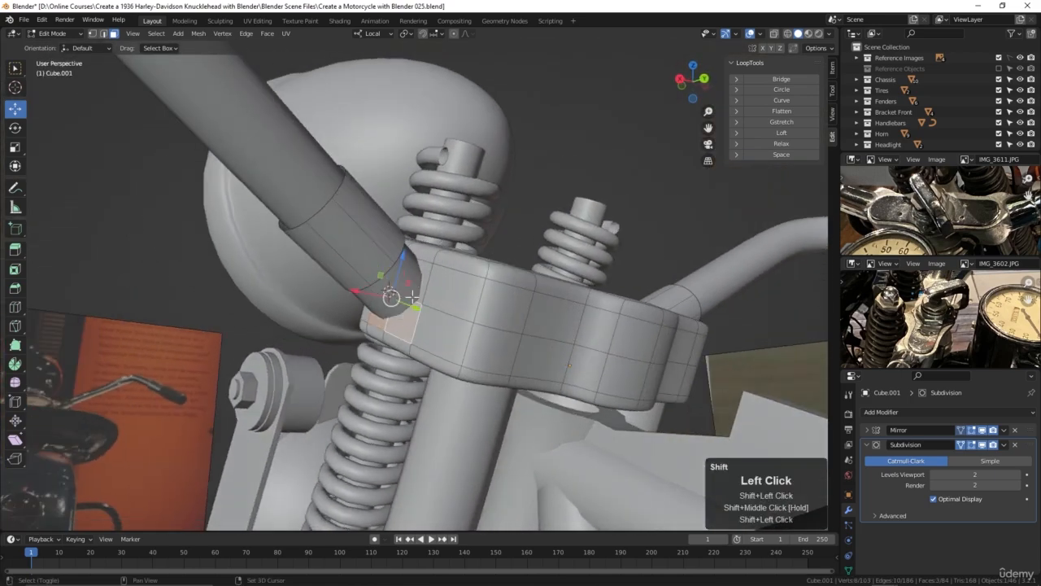
pyautogui.moveTo(422, 271); pyautogui.dragTo(429, 280, button='middle')
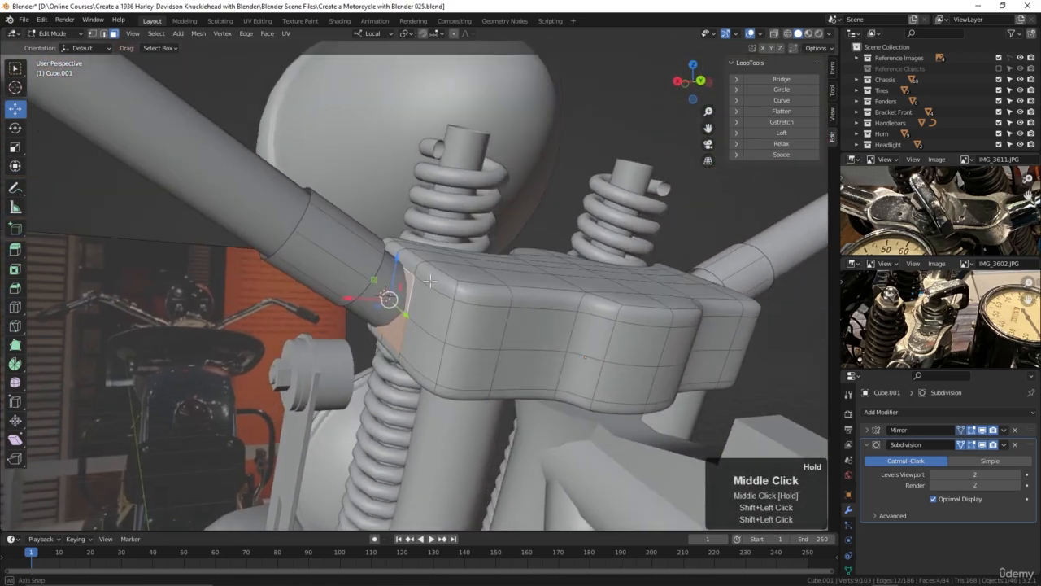
pyautogui.press('Delete')
pyautogui.click(493, 306)
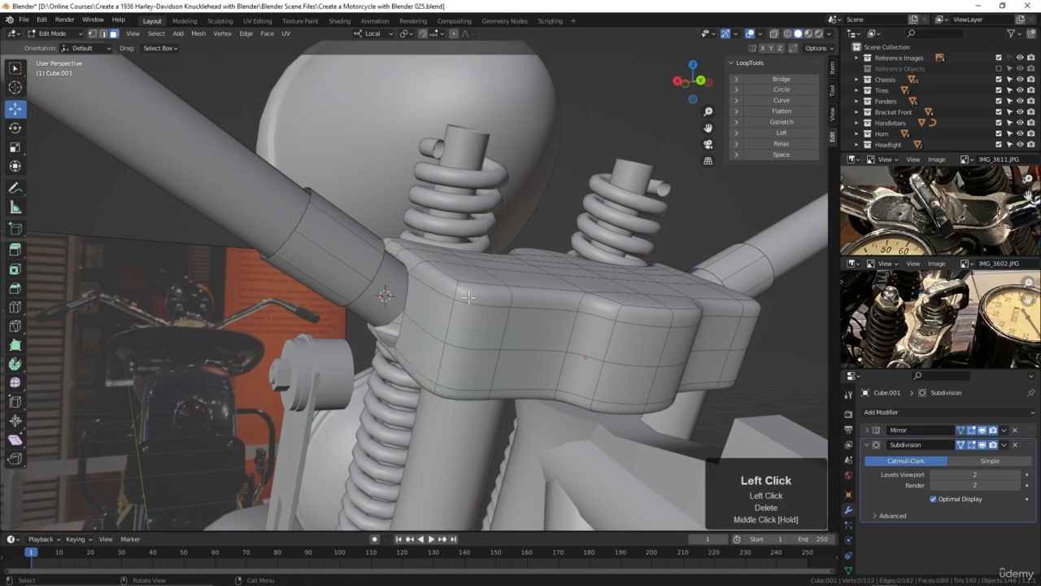
# Select the sleeve's inner edge loop and the rim of the hole in the clamp's end, and bridge them
pyautogui.press('2')
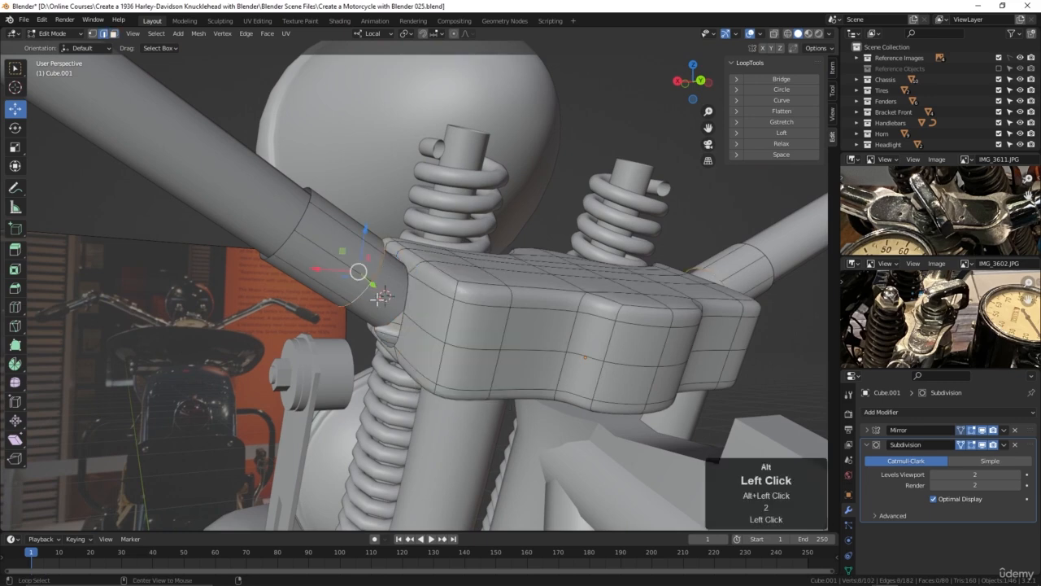
pyautogui.keyDown('alt'); pyautogui.keyDown('shift'); pyautogui.click(401, 286); pyautogui.keyUp('shift'); pyautogui.keyUp('alt')
pyautogui.moveTo(405, 292); pyautogui.dragTo(449, 297, button='middle')
pyautogui.hotkey('ctrl', 'e')
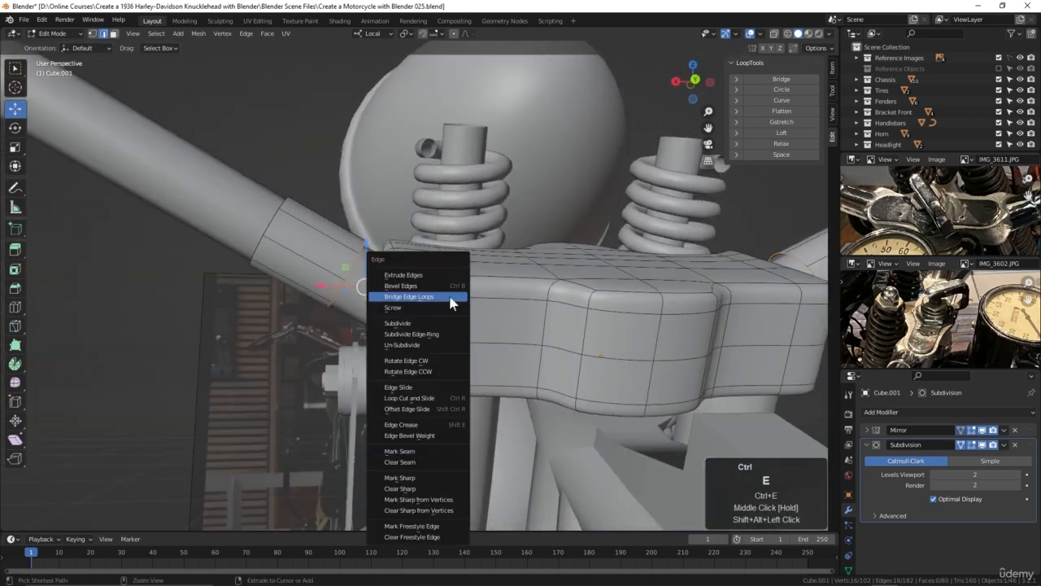
pyautogui.click(445, 303)
pyautogui.moveTo(446, 308); pyautogui.dragTo(541, 348, button='middle')
pyautogui.press('Tab')
pyautogui.scroll(-2, 496, 309)
pyautogui.moveTo(484, 295); pyautogui.dragTo(443, 324, button='middle')
pyautogui.scroll(-3, 432, 295)
# Edge-slide the loop nearest the clamp's outer end slightly toward the handlebar sleeve
pyautogui.press('Tab')
pyautogui.keyDown('alt'); pyautogui.click(443, 324); pyautogui.keyUp('alt')
pyautogui.moveTo(420, 371); pyautogui.dragTo(414, 365)
pyautogui.moveTo(414, 365); pyautogui.dragTo(459, 257, button='middle')
pyautogui.keyDown('alt'); pyautogui.click(462, 251); pyautogui.keyUp('alt')
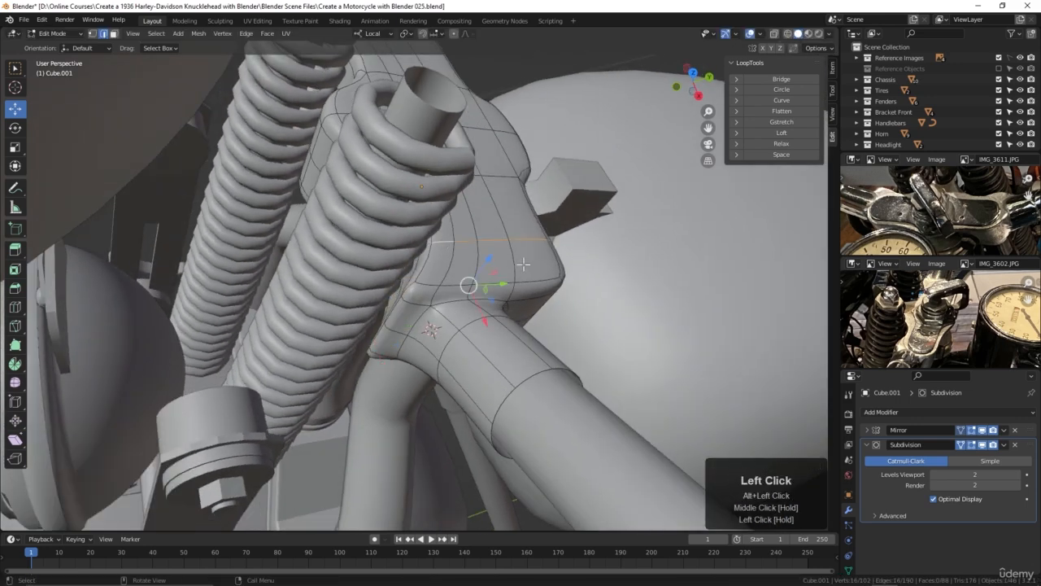
pyautogui.press('g')
pyautogui.press('g')
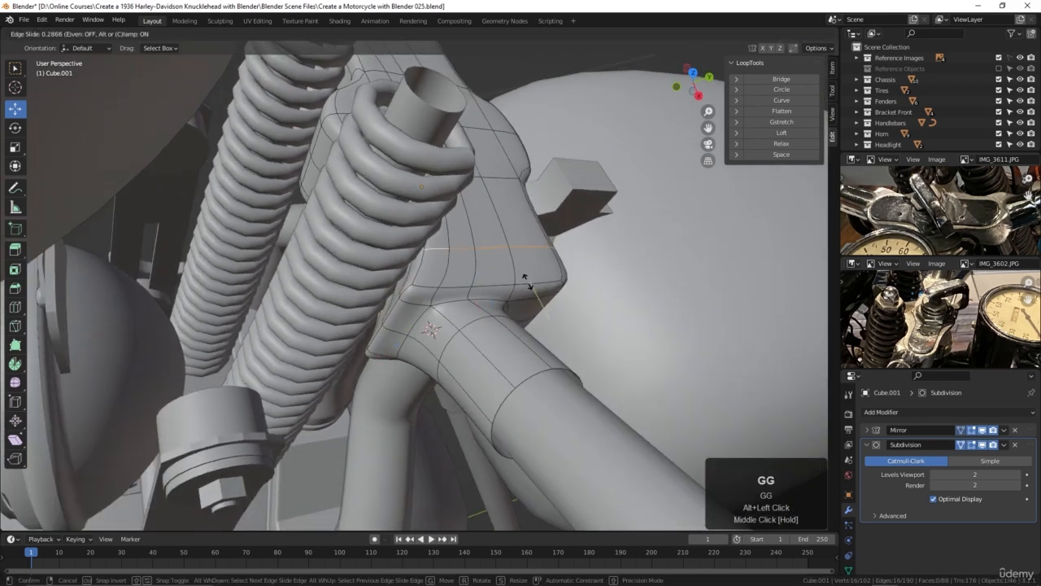
pyautogui.click(530, 287)
# Select the four-edge run down the clamp's front corner beside the sleeve and move it about 0.007 m along local Y
pyautogui.moveTo(539, 277); pyautogui.dragTo(470, 336, button='middle')
pyautogui.scroll(-2, 401, 254)
pyautogui.scroll(4, 496, 283)
pyautogui.scroll(1, 470, 335)
pyautogui.keyDown('shift'); pyautogui.moveTo(469, 335); pyautogui.dragTo(466, 374, button='middle'); pyautogui.keyUp('shift')
pyautogui.click(398, 389)
pyautogui.keyDown('ctrl'); pyautogui.click(435, 299); pyautogui.keyUp('ctrl')
pyautogui.moveTo(499, 289); pyautogui.dragTo(369, 361, button='middle')
pyautogui.moveTo(384, 324); pyautogui.dragTo(409, 298)
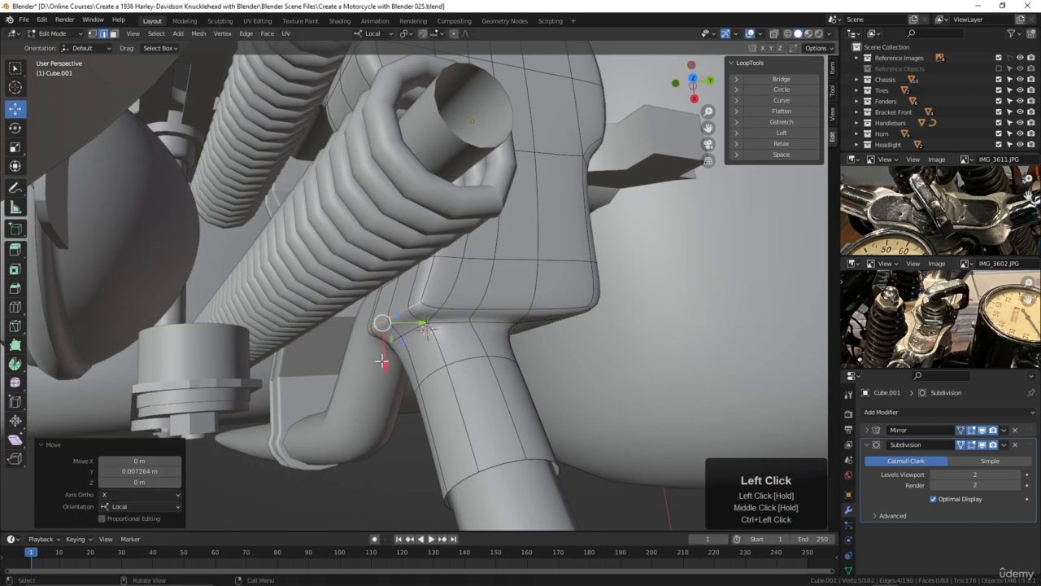
# Select the two top edges where the clamp's end meets the sleeve, check the reference photo IMG_3611.JPG, and raise them slightly along Z
pyautogui.press('Tab')
pyautogui.moveTo(475, 331); pyautogui.dragTo(391, 289, button='middle')
pyautogui.scroll(-2, 543, 300)
pyautogui.scroll(1, 407, 302)
pyautogui.press('Tab')
pyautogui.click(409, 347)
pyautogui.keyDown('shift'); pyautogui.click(423, 353); pyautogui.keyUp('shift')
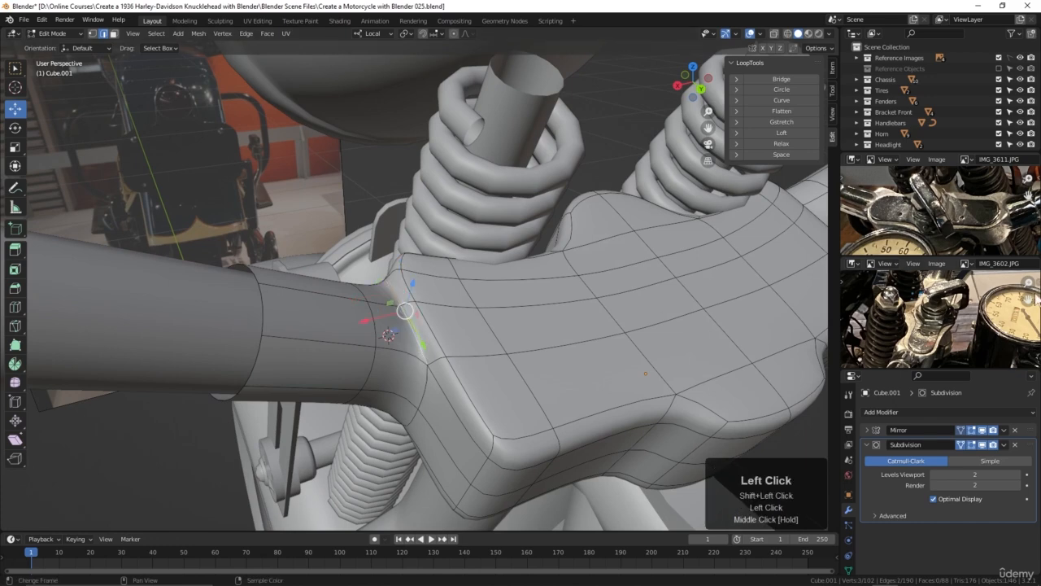
pyautogui.moveTo(1016, 218); pyautogui.dragTo(983, 224, button='middle')
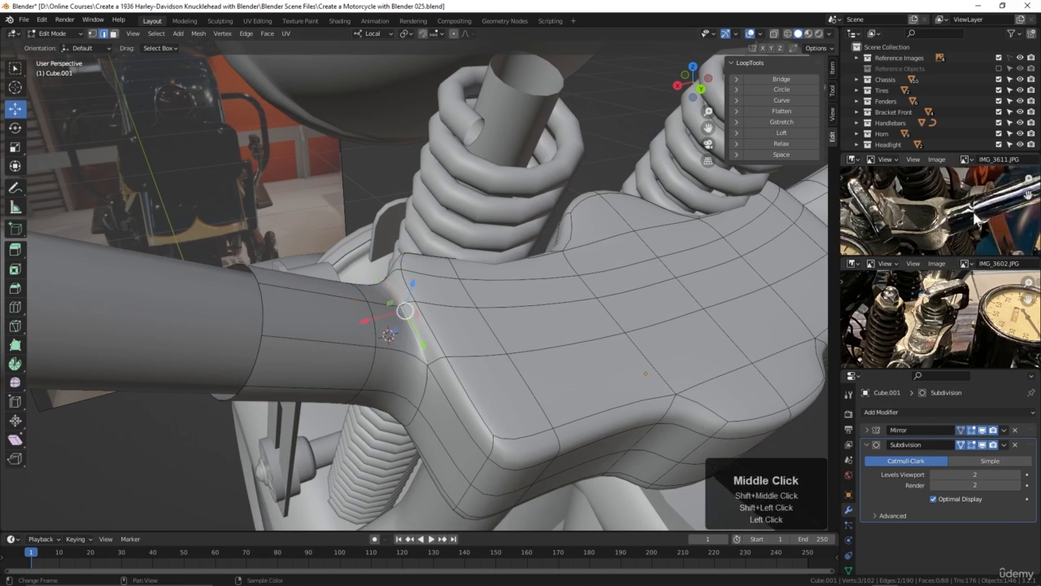
pyautogui.moveTo(176, 300); pyautogui.dragTo(341, 279, button='middle')
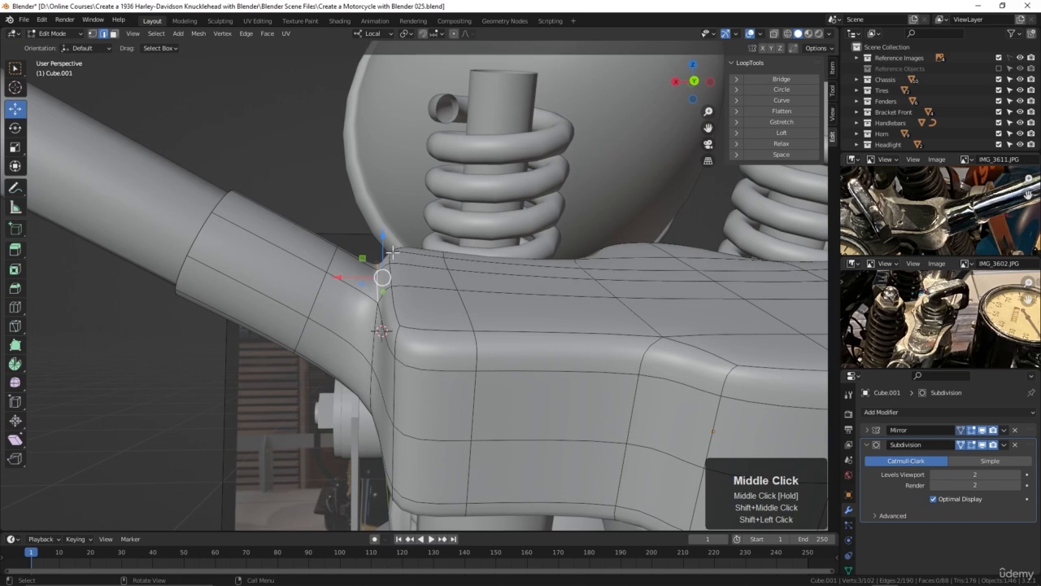
pyautogui.moveTo(388, 237); pyautogui.dragTo(391, 218)
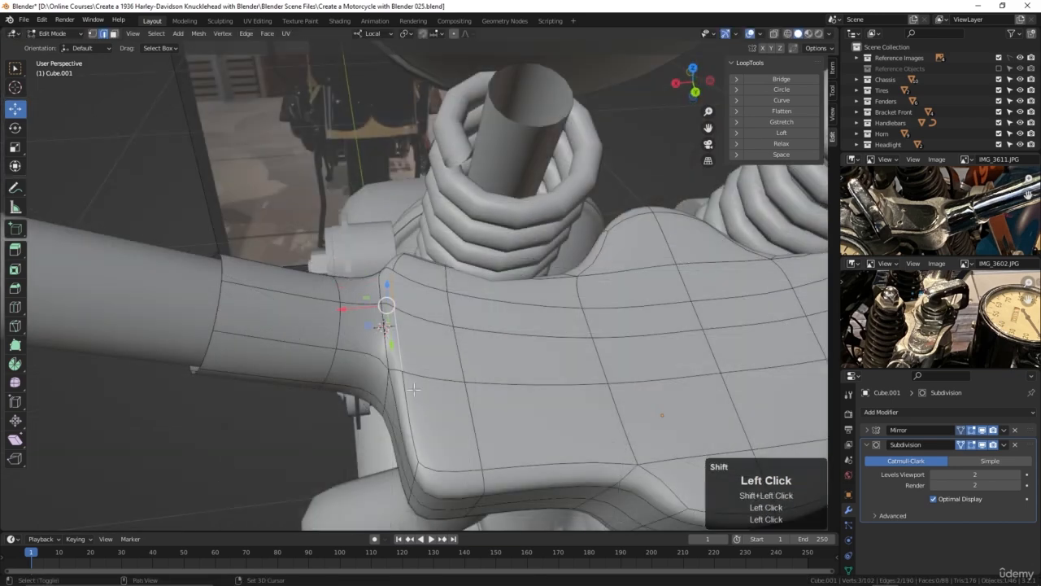
# Edge-slide the three connected edges along the top of the clamp's end at the sleeve junction
pyautogui.press('g')
pyautogui.press('g')
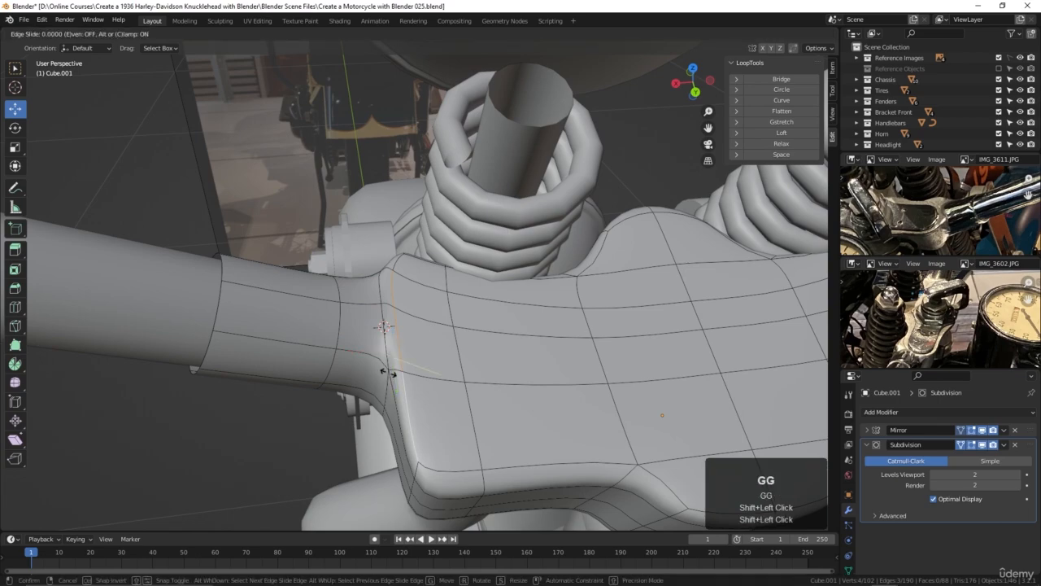
pyautogui.click(404, 372)
pyautogui.moveTo(404, 372); pyautogui.dragTo(765, 309, button='middle')
pyautogui.press('Tab')
pyautogui.scroll(-2, 314, 353)
# Select a run of edges on the clamp beside the sleeve junction and shift it to refine the transition
pyautogui.moveTo(394, 288); pyautogui.dragTo(407, 343, button='middle')
pyautogui.press('Tab')
pyautogui.scroll(2, 410, 308)
pyautogui.scroll(1, 440, 309)
pyautogui.click(399, 359)
pyautogui.keyDown('ctrl'); pyautogui.click(425, 278); pyautogui.keyUp('ctrl')
pyautogui.moveTo(431, 298); pyautogui.dragTo(403, 338)
pyautogui.moveTo(403, 339); pyautogui.dragTo(407, 290, button='middle')
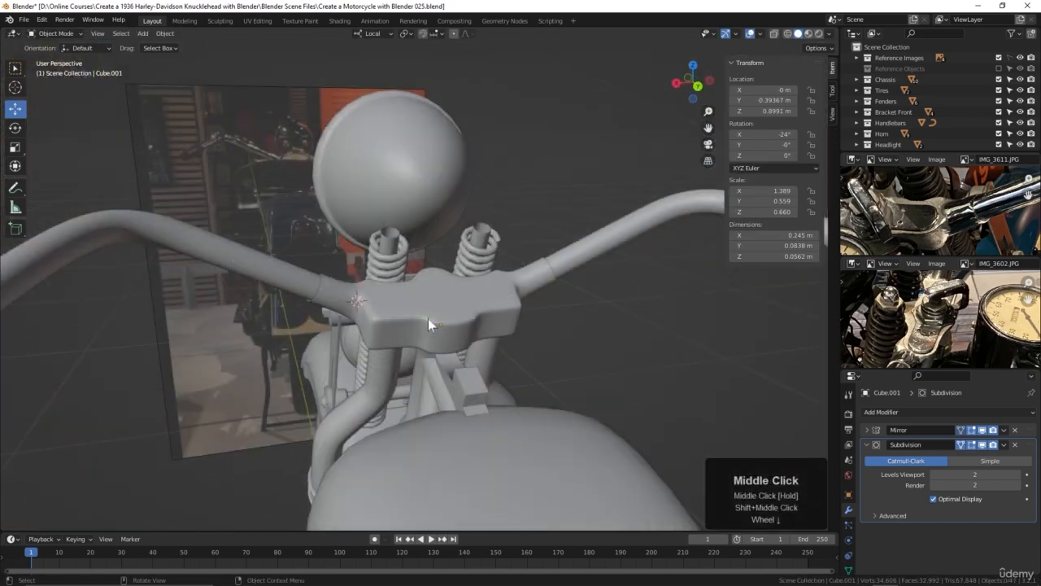
# Edge-slide the loop just inside the clamp's outer end inward toward the clamp's middle
pyautogui.moveTo(428, 318); pyautogui.dragTo(407, 385, button='middle')
pyautogui.scroll(4, 413, 333)
pyautogui.press('Tab')
pyautogui.keyDown('alt'); pyautogui.click(361, 349); pyautogui.keyUp('alt')
pyautogui.moveTo(423, 336); pyautogui.dragTo(370, 359, button='middle')
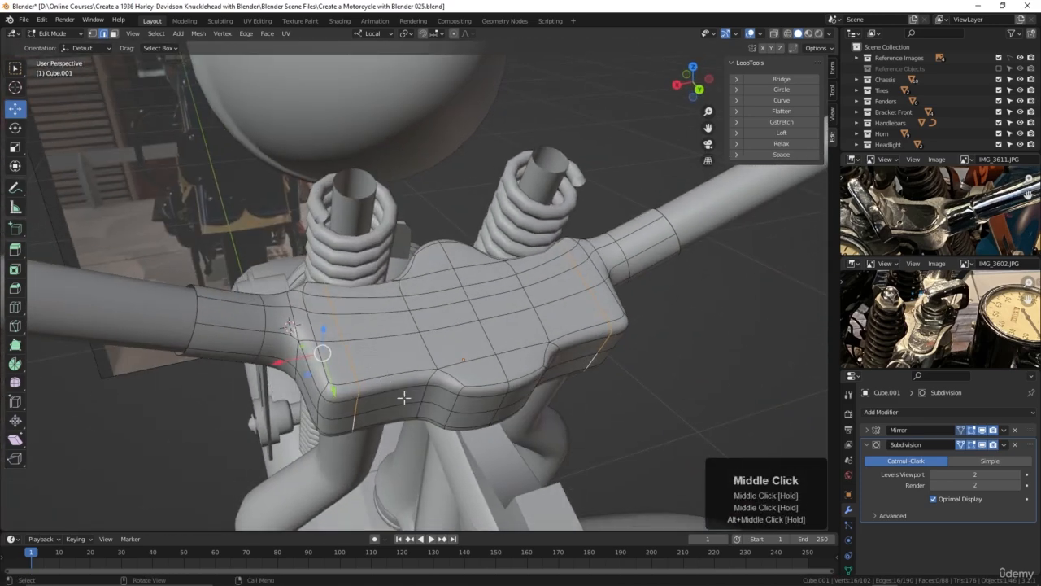
pyautogui.press('g')
pyautogui.press('g')
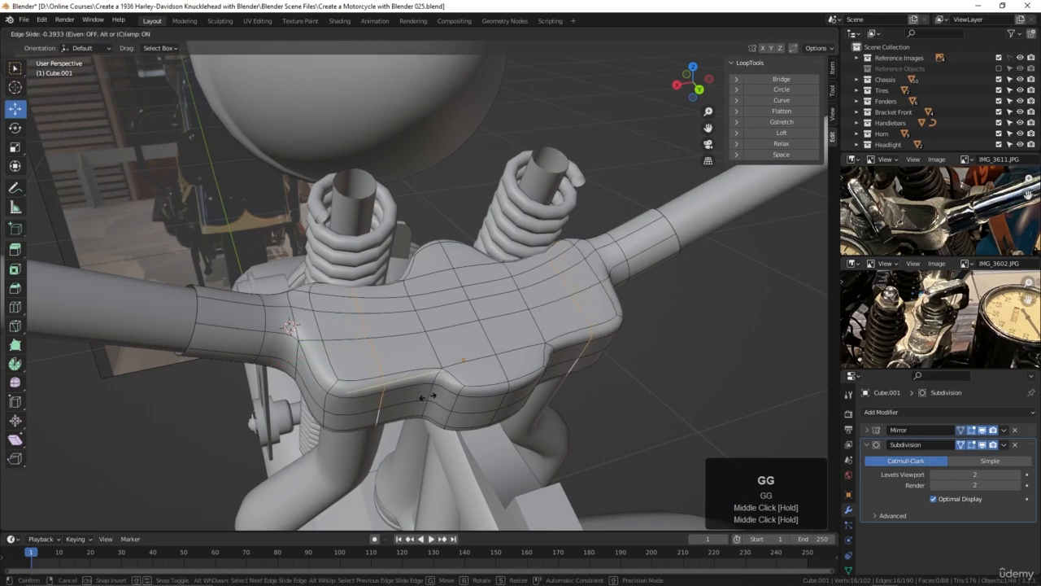
pyautogui.click(429, 396)
# Using X-ray, select the four-edge run on the clamp's front side behind the spring and move it backward along local Y
pyautogui.moveTo(429, 396); pyautogui.dragTo(432, 421, button='middle')
pyautogui.scroll(2, 484, 374)
pyautogui.scroll(1, 482, 372)
pyautogui.hotkey('alt', 'z')
pyautogui.click(445, 414)
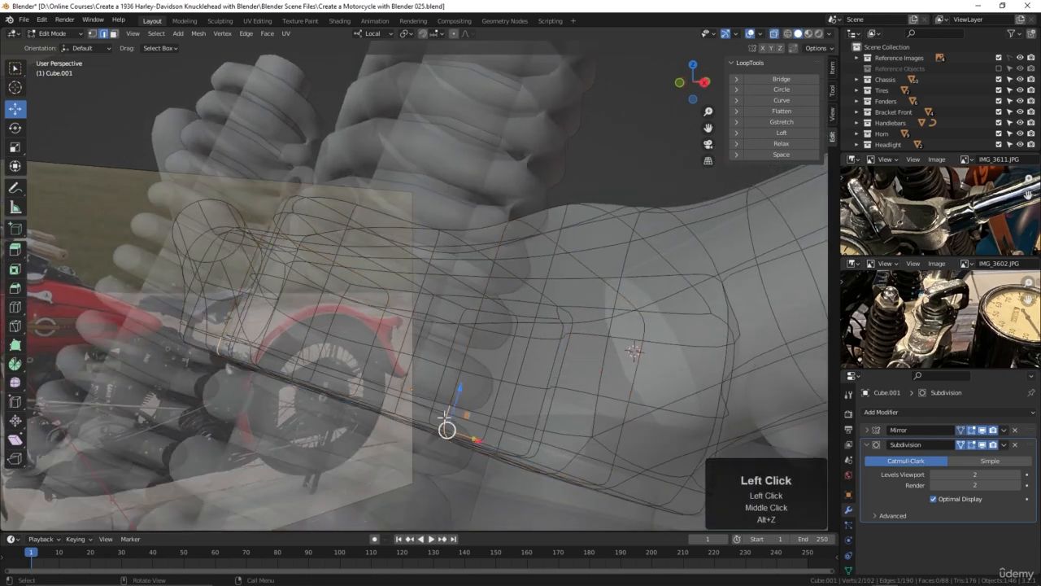
pyautogui.keyDown('ctrl'); pyautogui.click(459, 380); pyautogui.keyUp('ctrl')
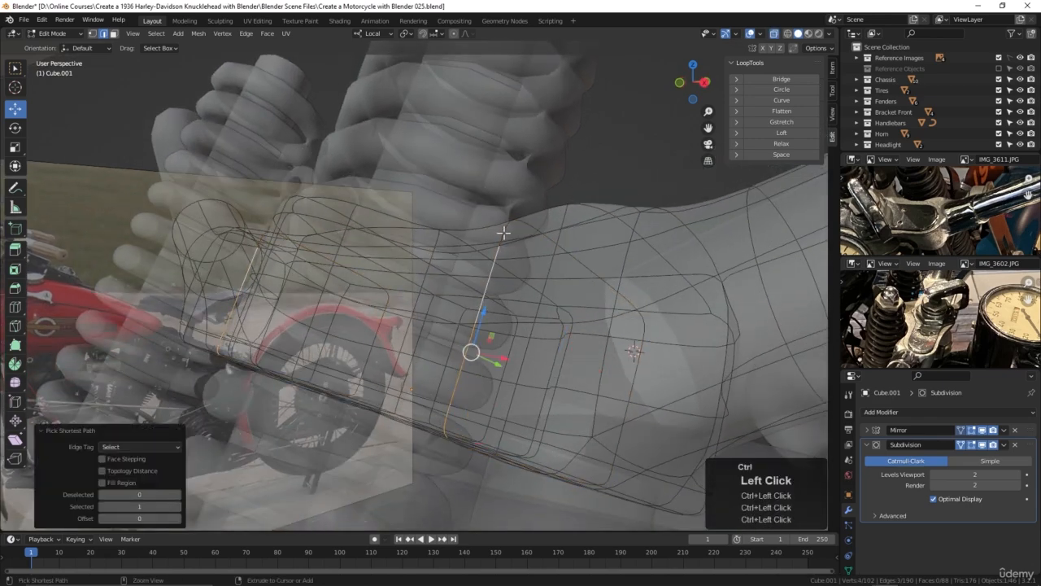
pyautogui.moveTo(547, 305)
pyautogui.mouseDown(button='middle')
pyautogui.moveTo(497, 321)
pyautogui.moveTo(506, 363)
pyautogui.moveTo(425, 396)
pyautogui.mouseUp(button='middle')
pyautogui.hotkey('alt', 'z')
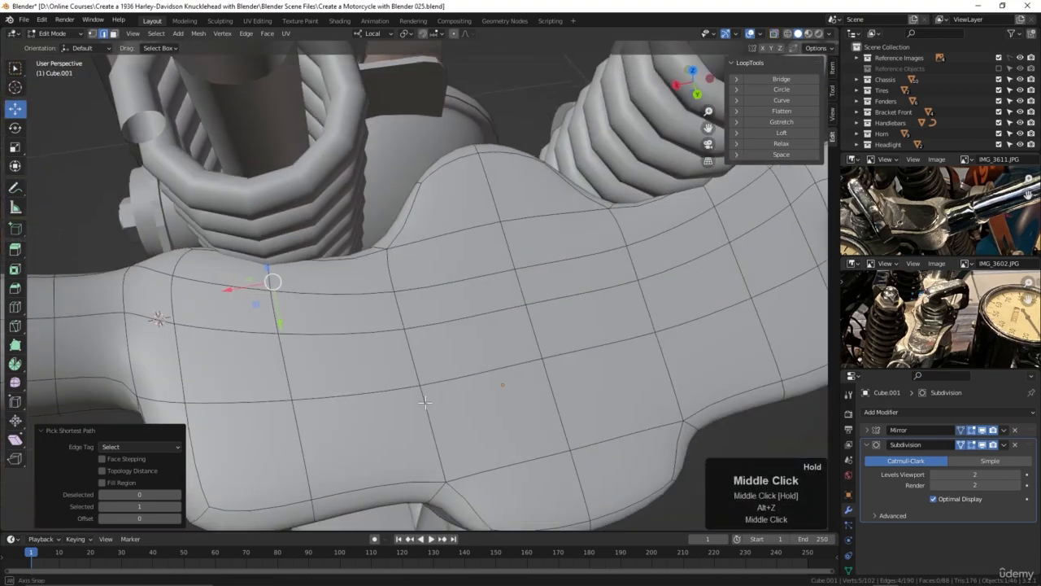
pyautogui.moveTo(274, 325); pyautogui.dragTo(281, 351)
# Select the four-edge run in the inner corner beside the clamp's front bulge and move it about 0.0045 m along local Y
pyautogui.moveTo(281, 350); pyautogui.dragTo(376, 236, button='middle')
pyautogui.click(327, 293)
pyautogui.click(378, 274)
pyautogui.moveTo(506, 249); pyautogui.dragTo(337, 285, button='middle')
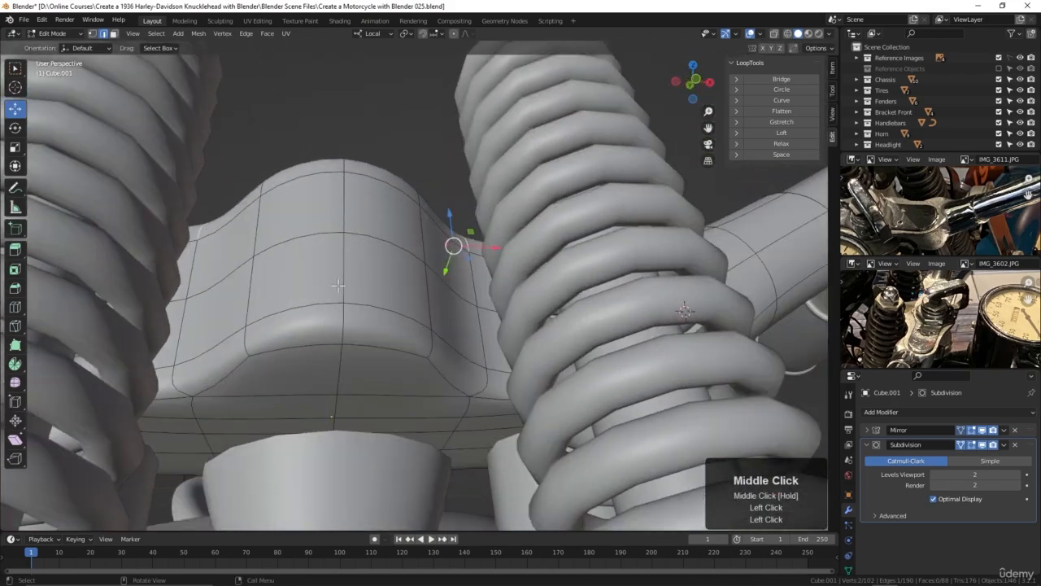
pyautogui.keyDown('ctrl'); pyautogui.click(479, 391); pyautogui.keyUp('ctrl')
pyautogui.moveTo(479, 392); pyautogui.dragTo(346, 284, button='middle')
pyautogui.scroll(2, 346, 284)
pyautogui.moveTo(350, 286); pyautogui.dragTo(392, 303)
pyautogui.scroll(-4, 392, 303)
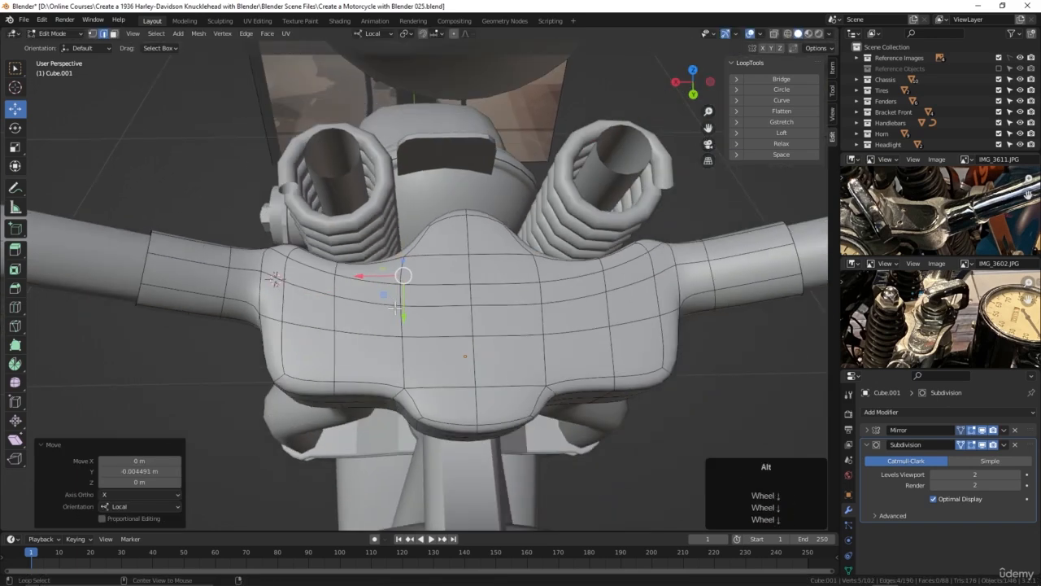
# Return to Object Mode and examine the clamp's fittings up close in the reference photo IMG_3602.JPG
pyautogui.press('Tab')
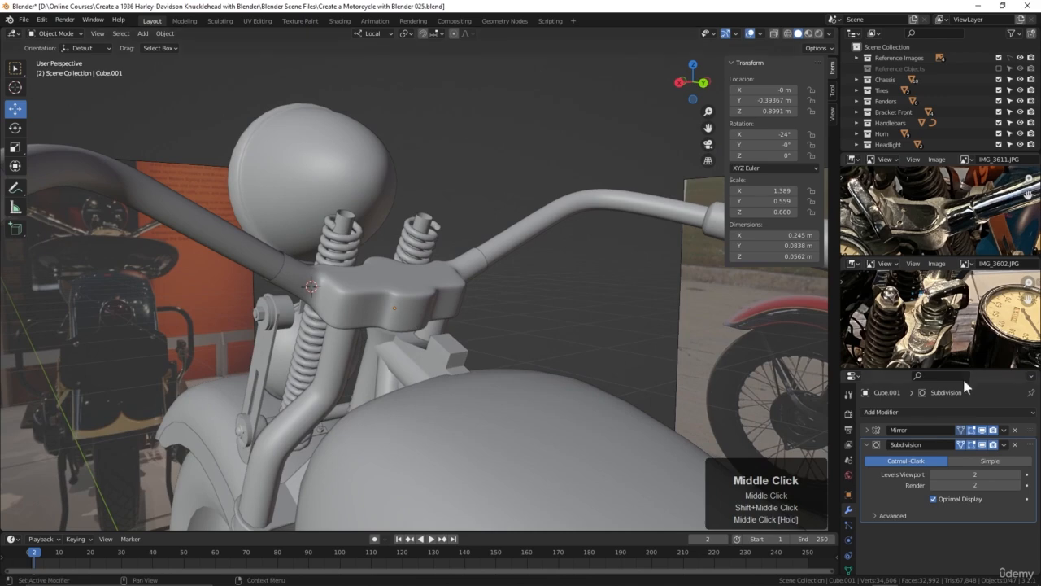
pyautogui.scroll(2, 945, 358)
pyautogui.moveTo(923, 326); pyautogui.dragTo(925, 334, button='middle')
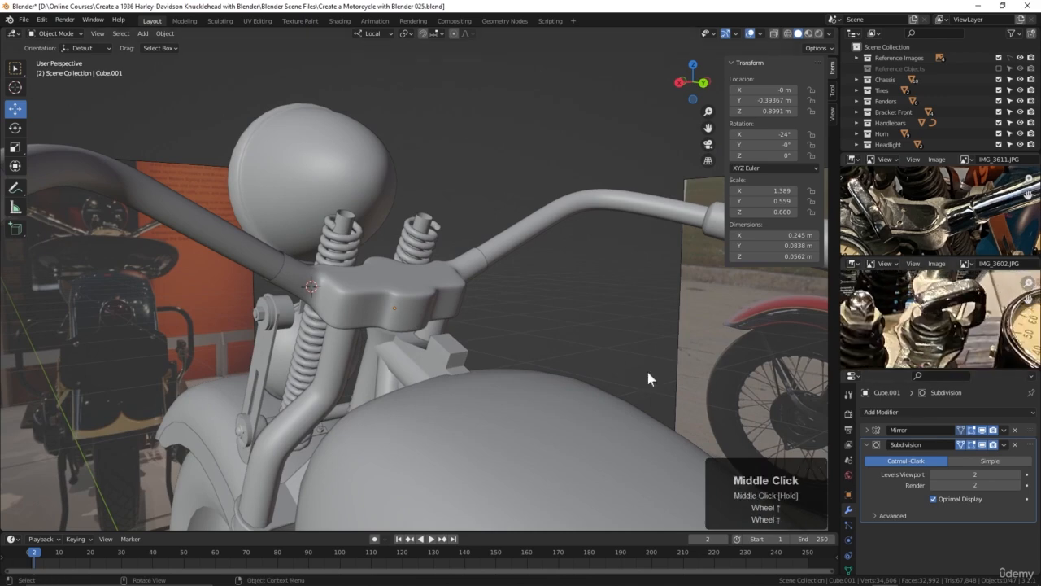